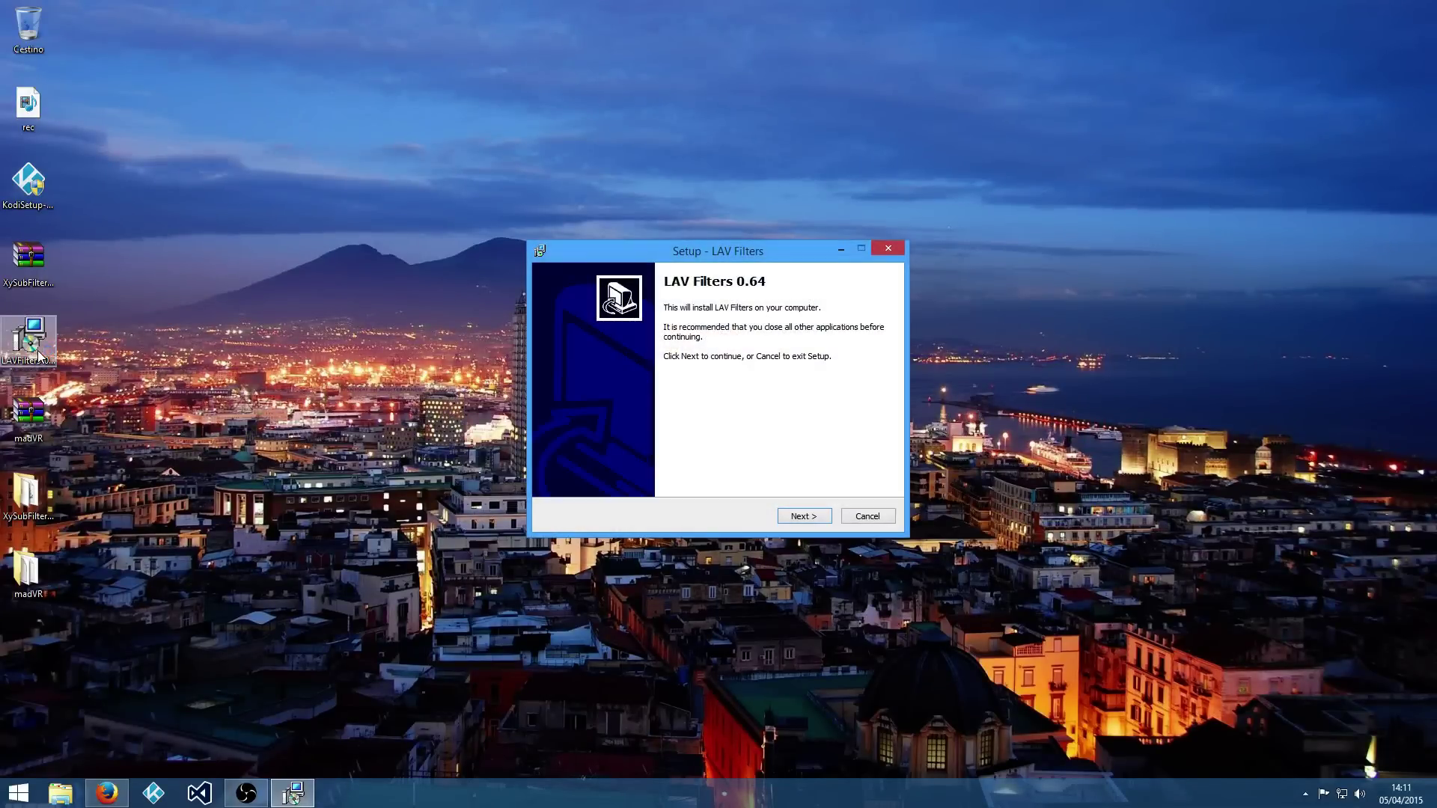
# - Install LAV Filters 0.64 with the x86 splitter, audio and video components and the default splitter formats
pyautogui.click(800, 516)
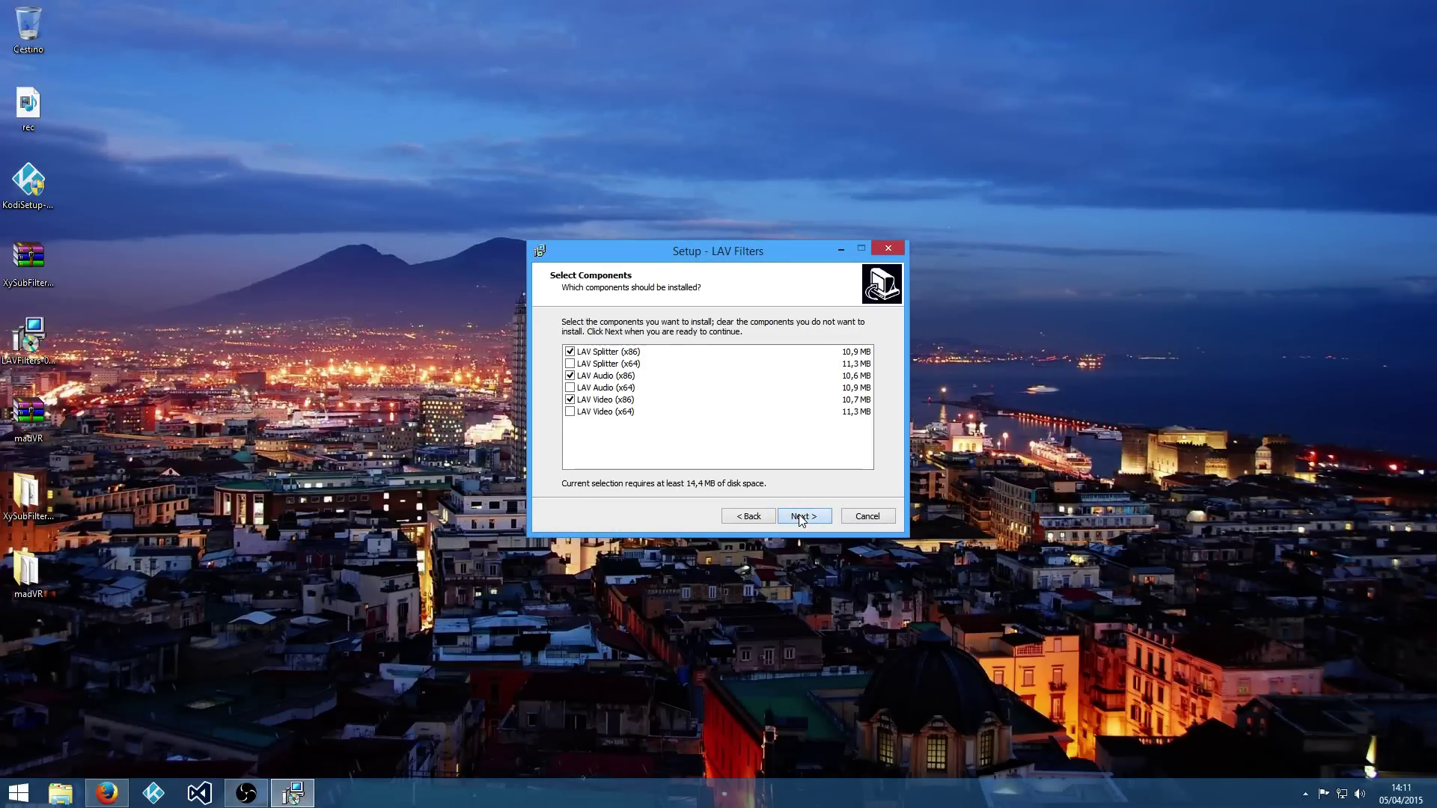
pyautogui.click(801, 516)
pyautogui.click(801, 516)
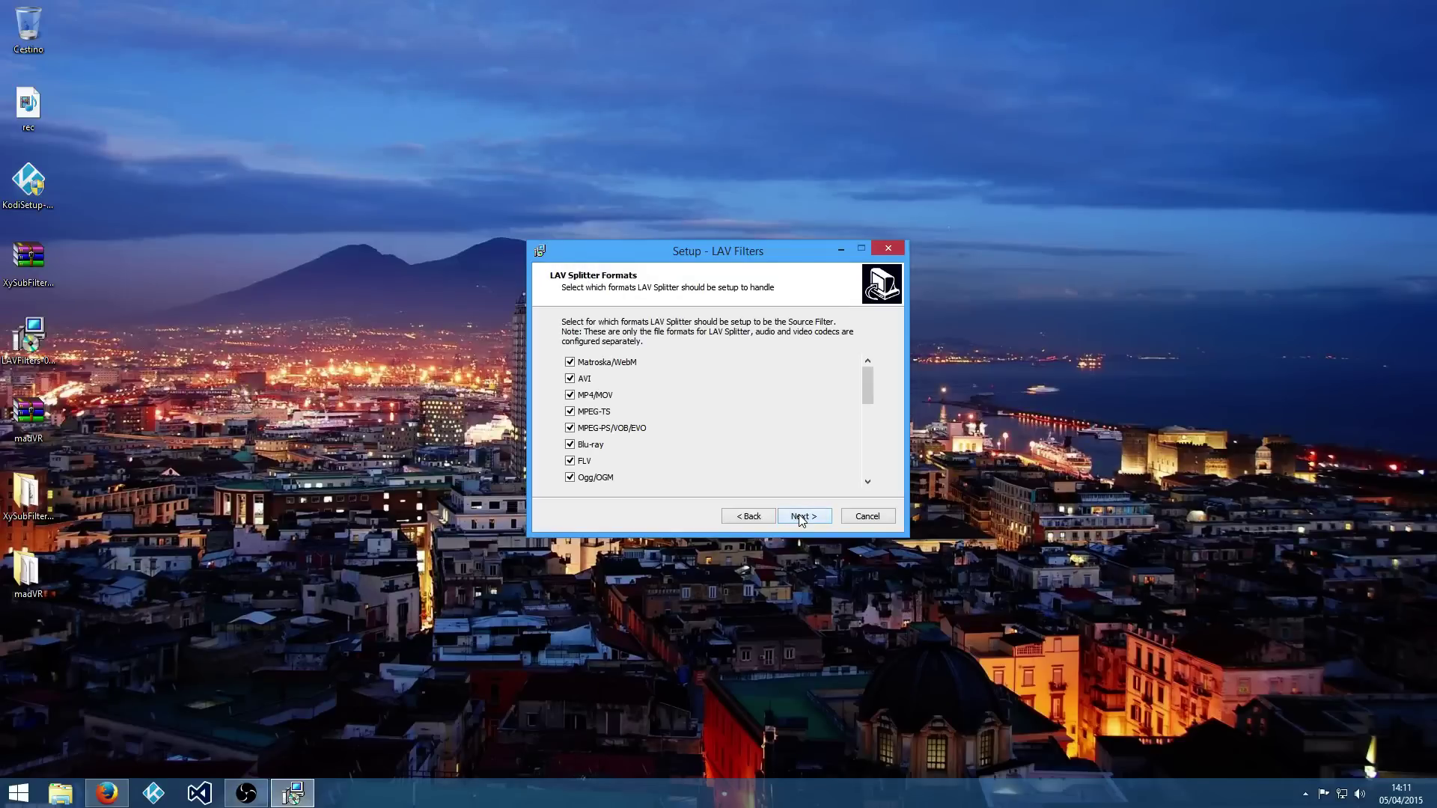
pyautogui.click(799, 516)
pyautogui.click(799, 517)
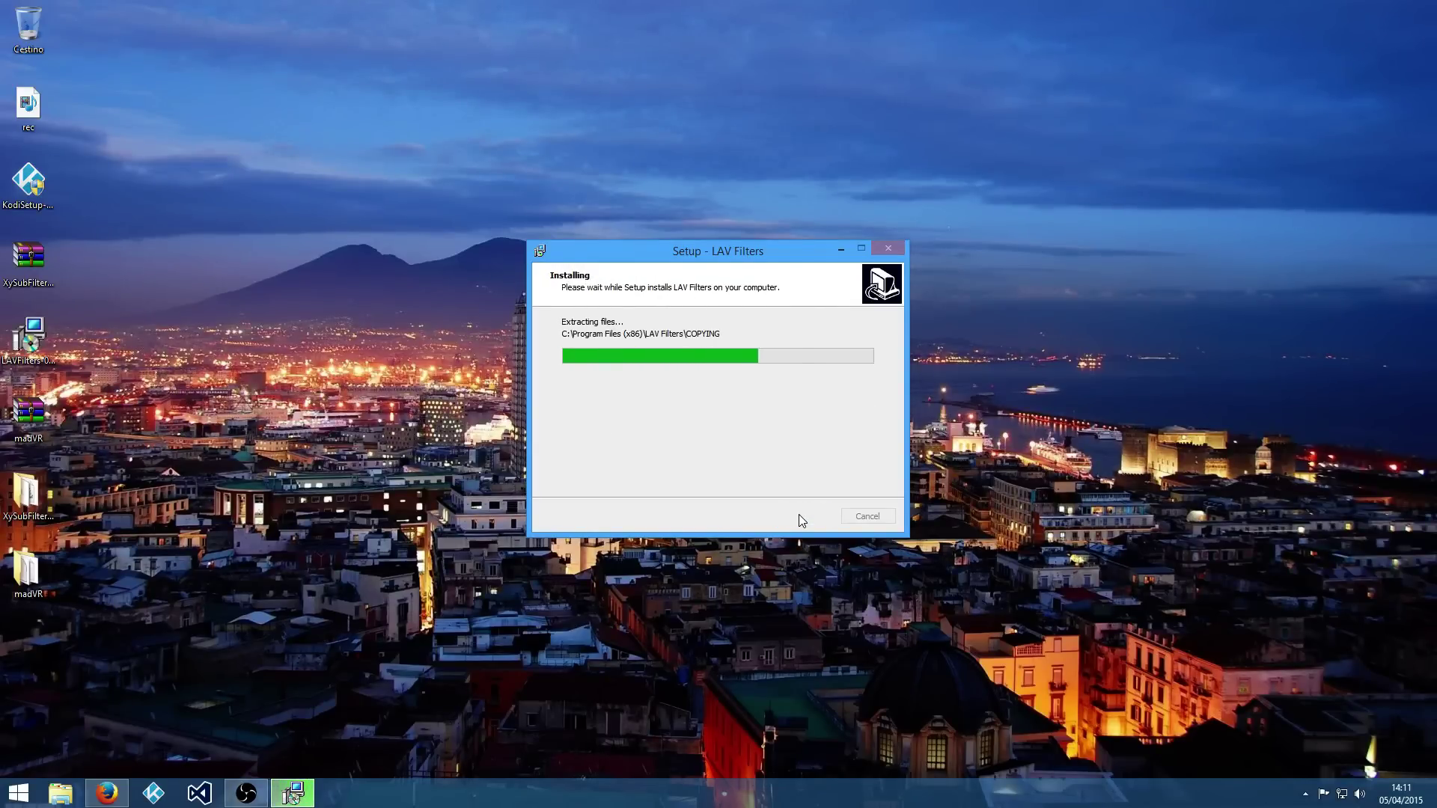
pyautogui.click(800, 516)
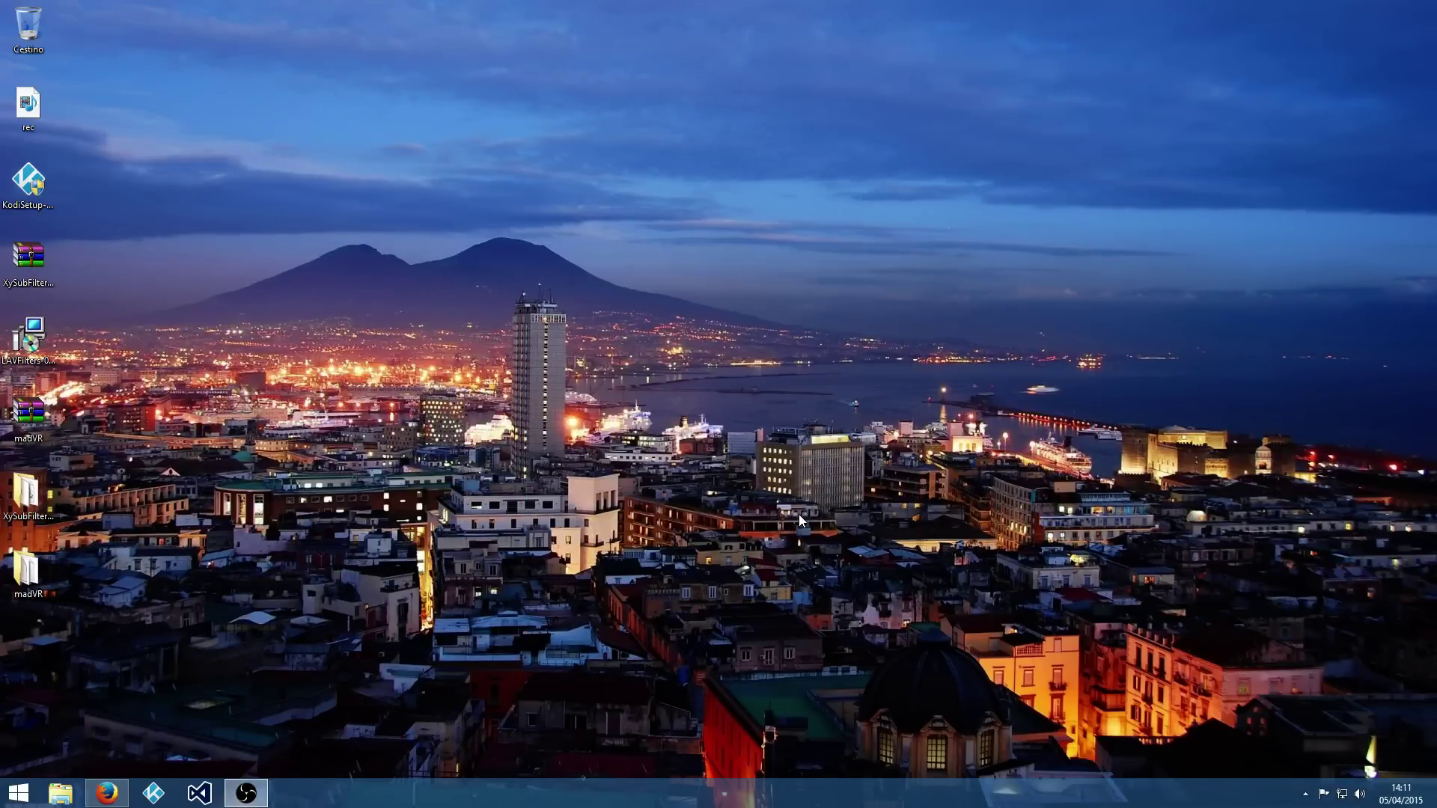
# - Start the Kodi setup and install it to C:\Program Files (x86)\Kodi
pyautogui.doubleClick(34, 187)
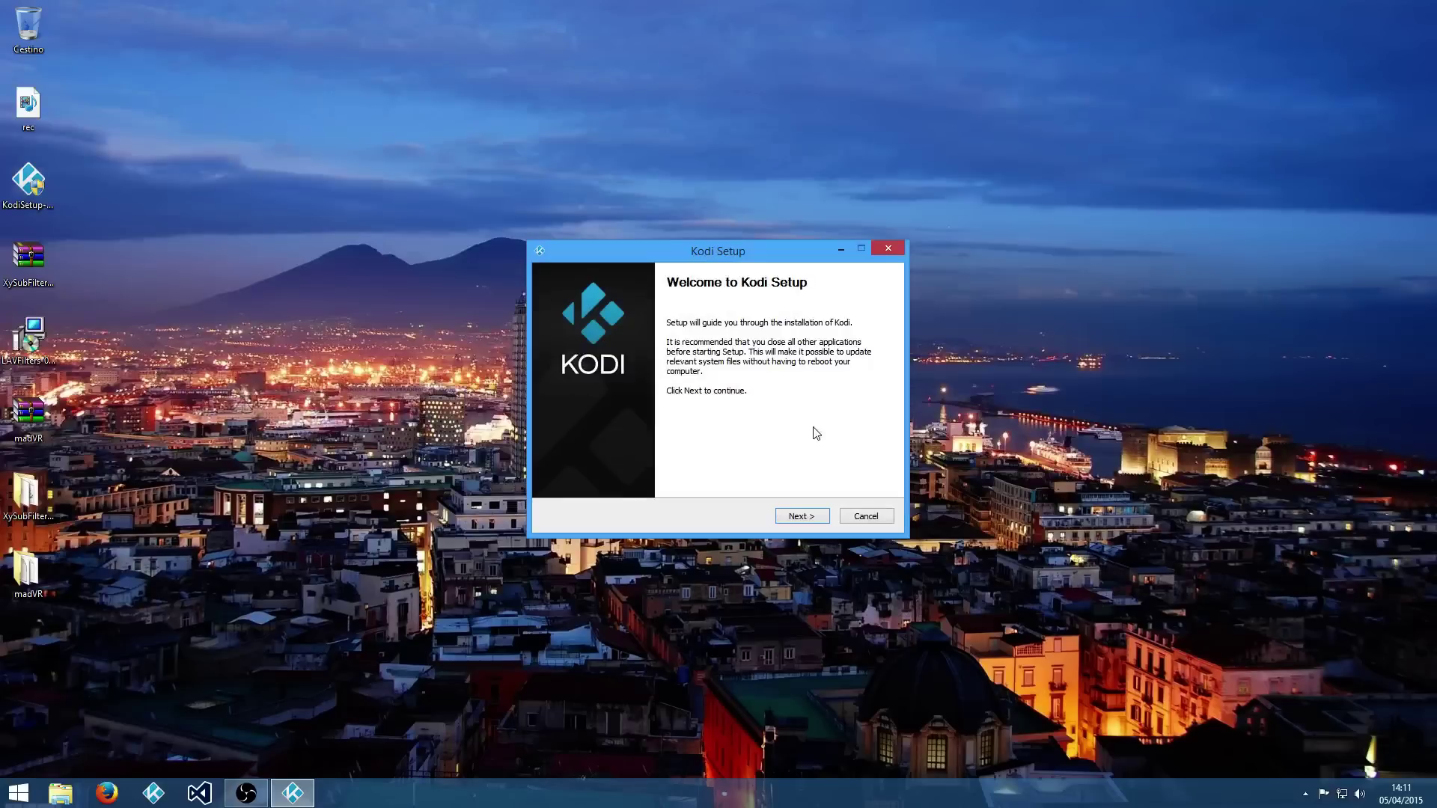
pyautogui.click(793, 515)
pyautogui.click(795, 516)
pyautogui.click(796, 516)
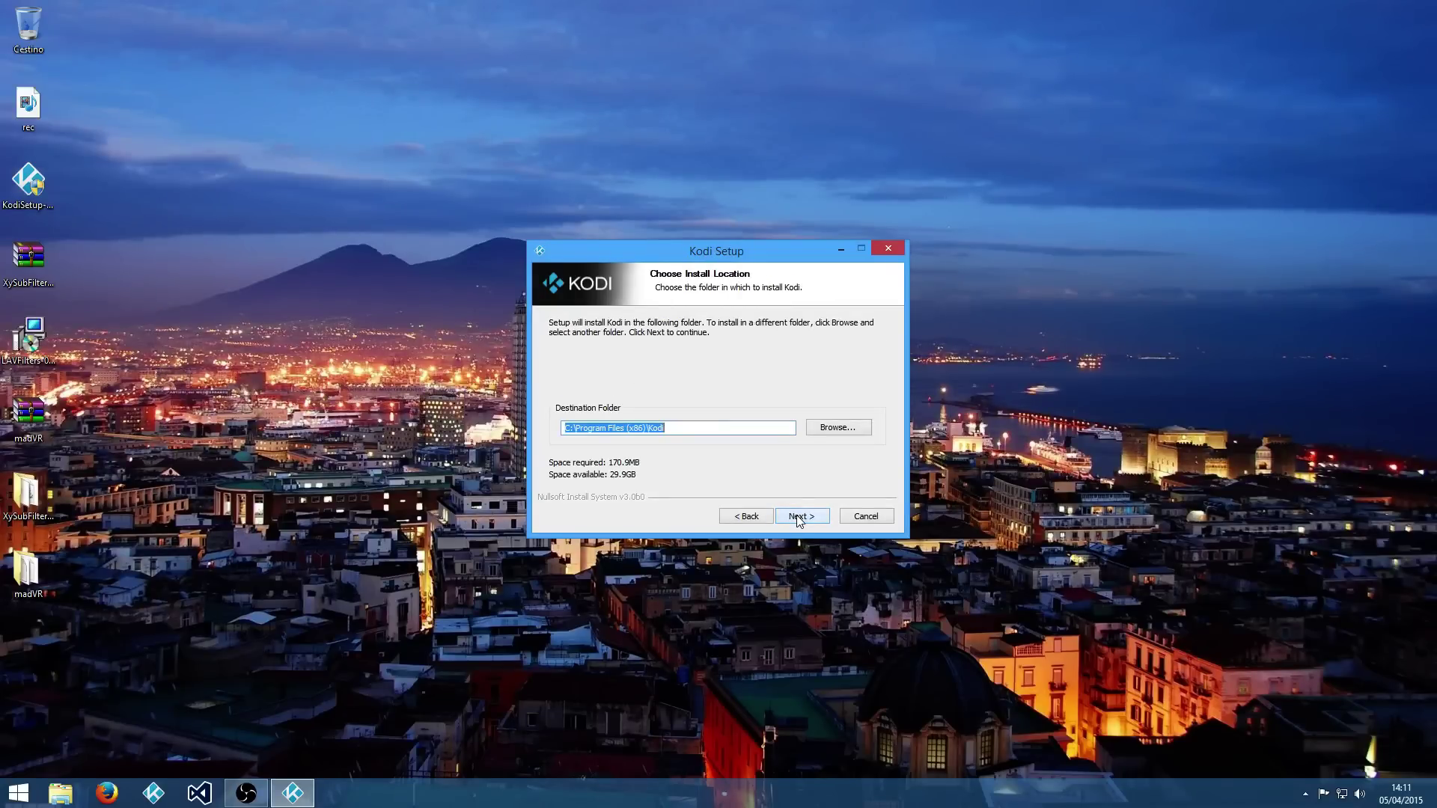
pyautogui.click(798, 516)
pyautogui.click(798, 516)
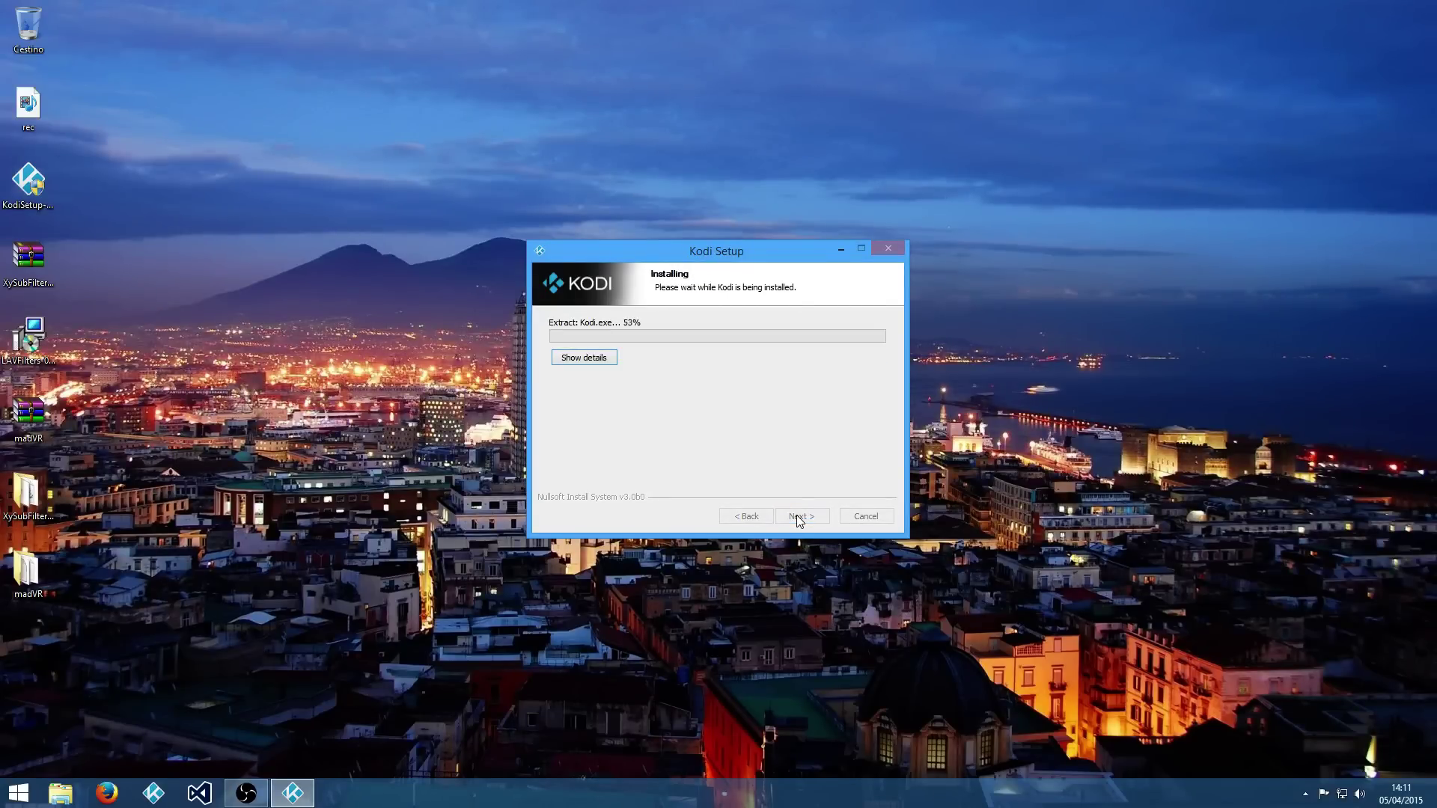
# - Open the XySubFilter folder on the desktop and run its install file
pyautogui.doubleClick(29, 494)
pyautogui.click(633, 343)
pyautogui.rightClick(633, 346)
pyautogui.click(673, 397)
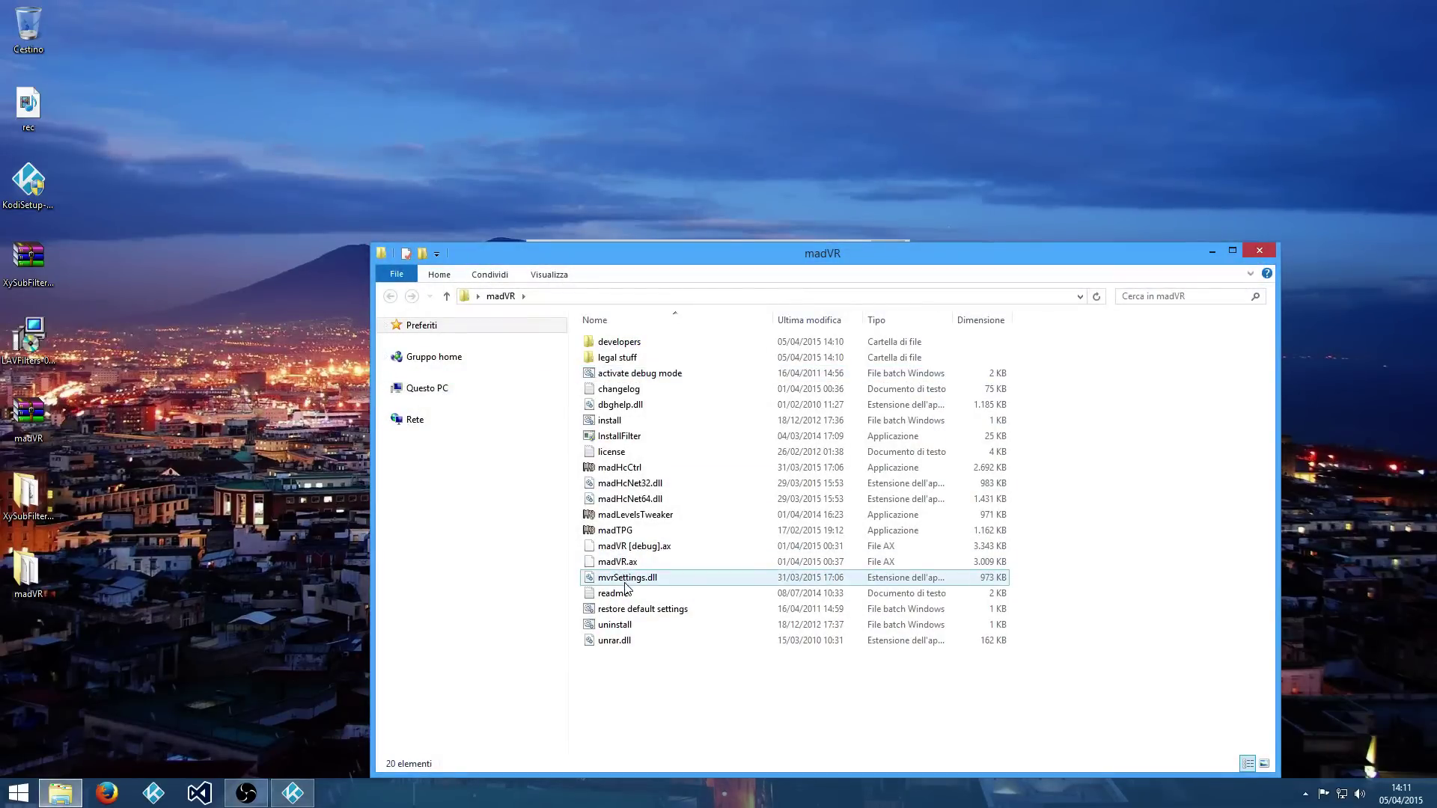
# - Register madVR with the install batch file in its folder, close the folder and finish the Kodi setup
pyautogui.doubleClick(610, 421)
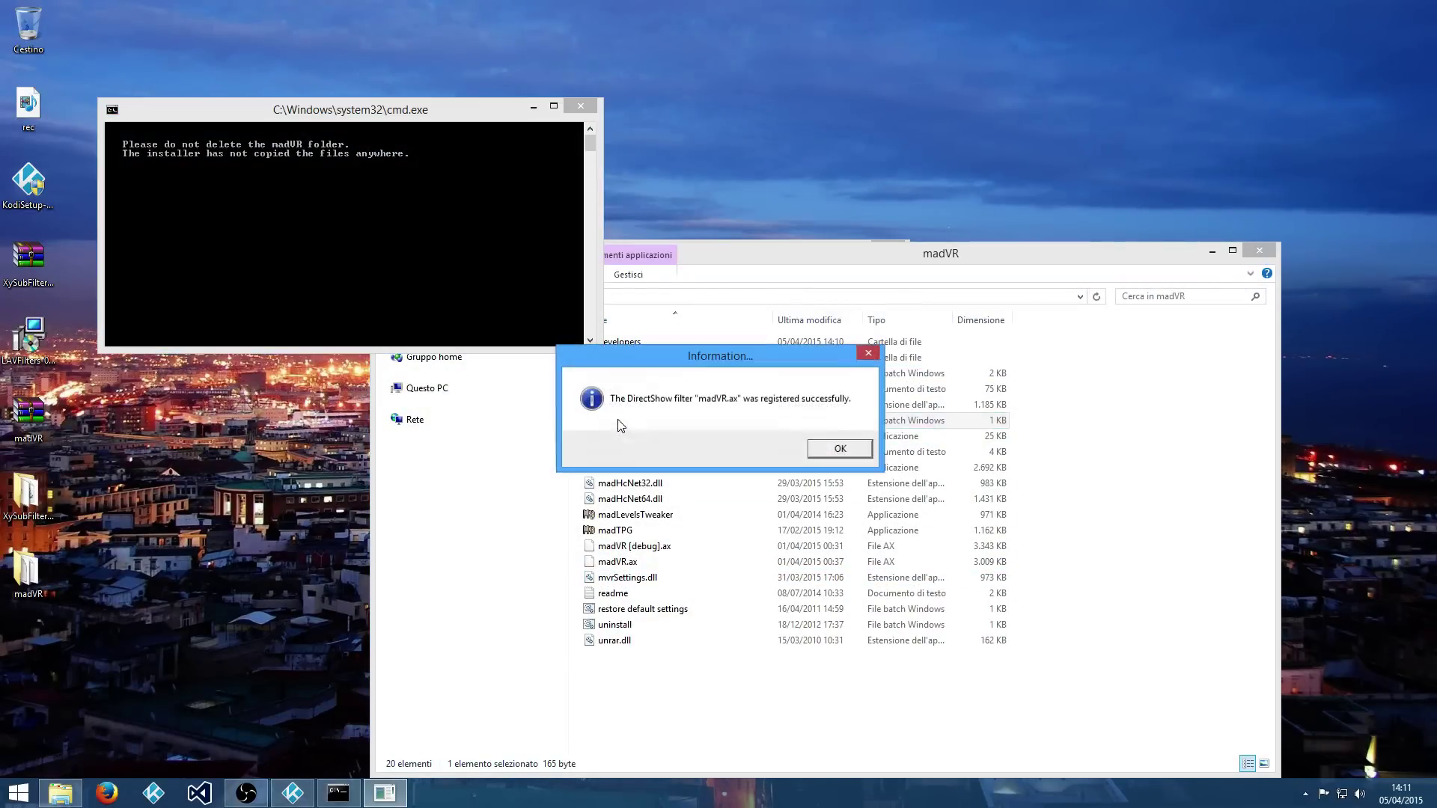
pyautogui.click(826, 446)
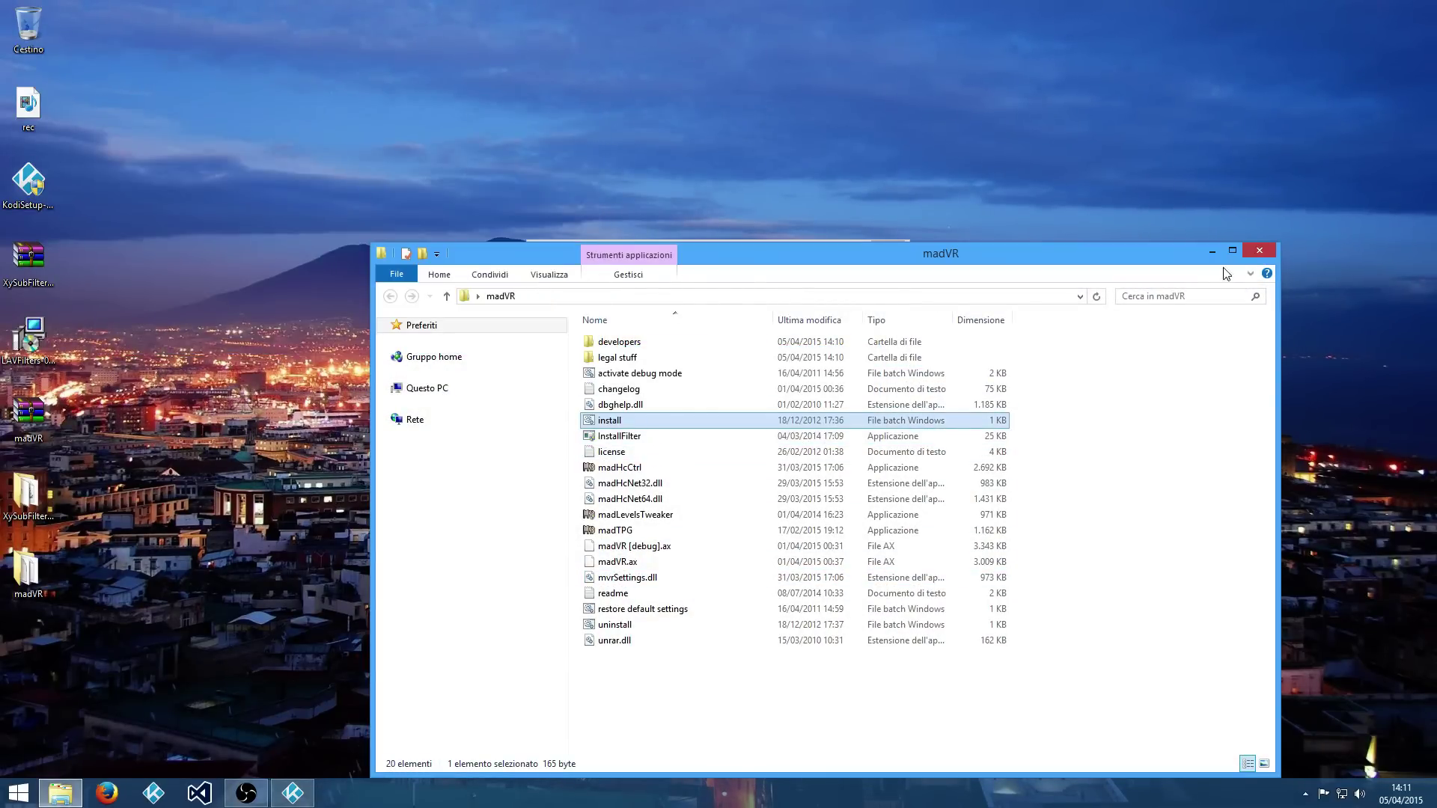
pyautogui.click(1262, 248)
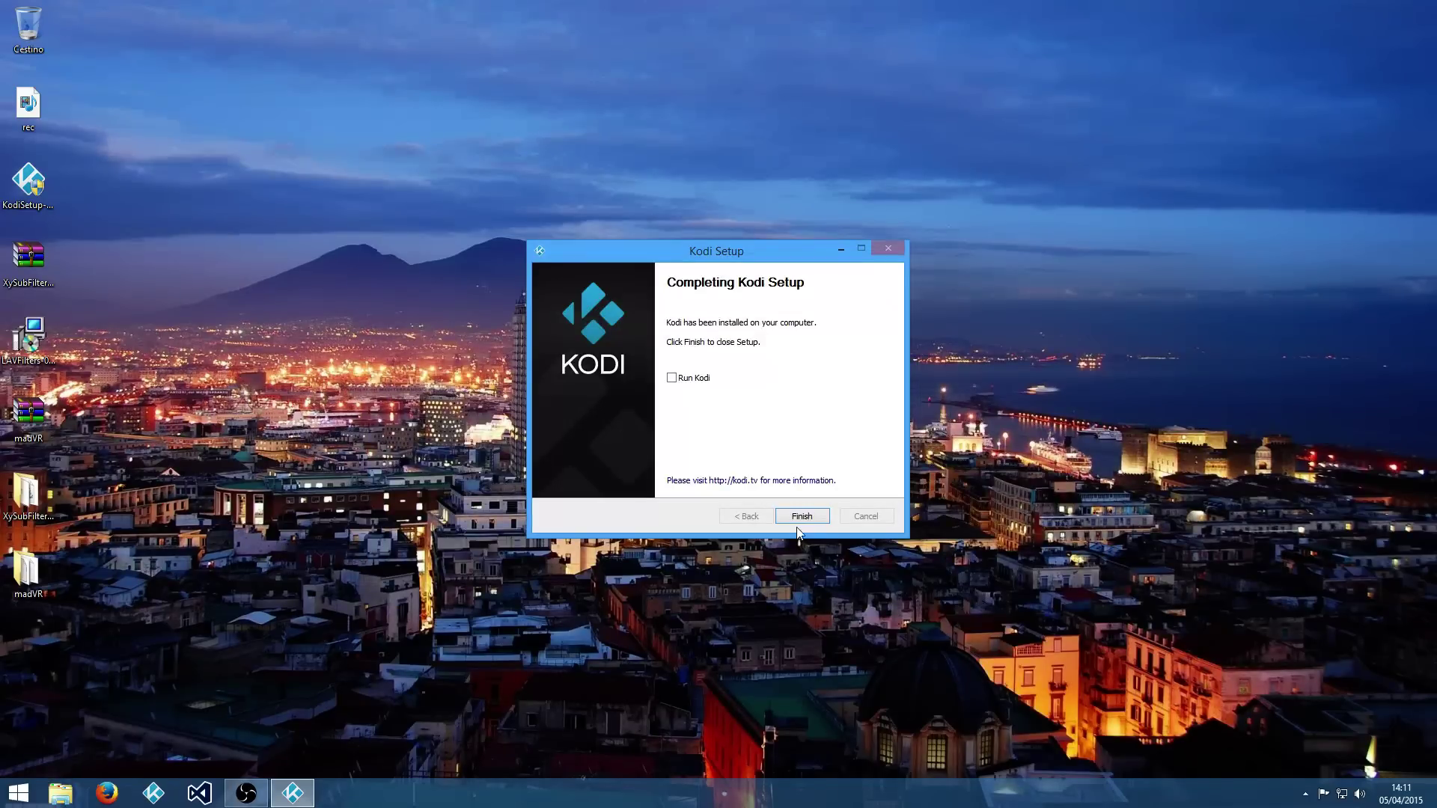
pyautogui.click(808, 510)
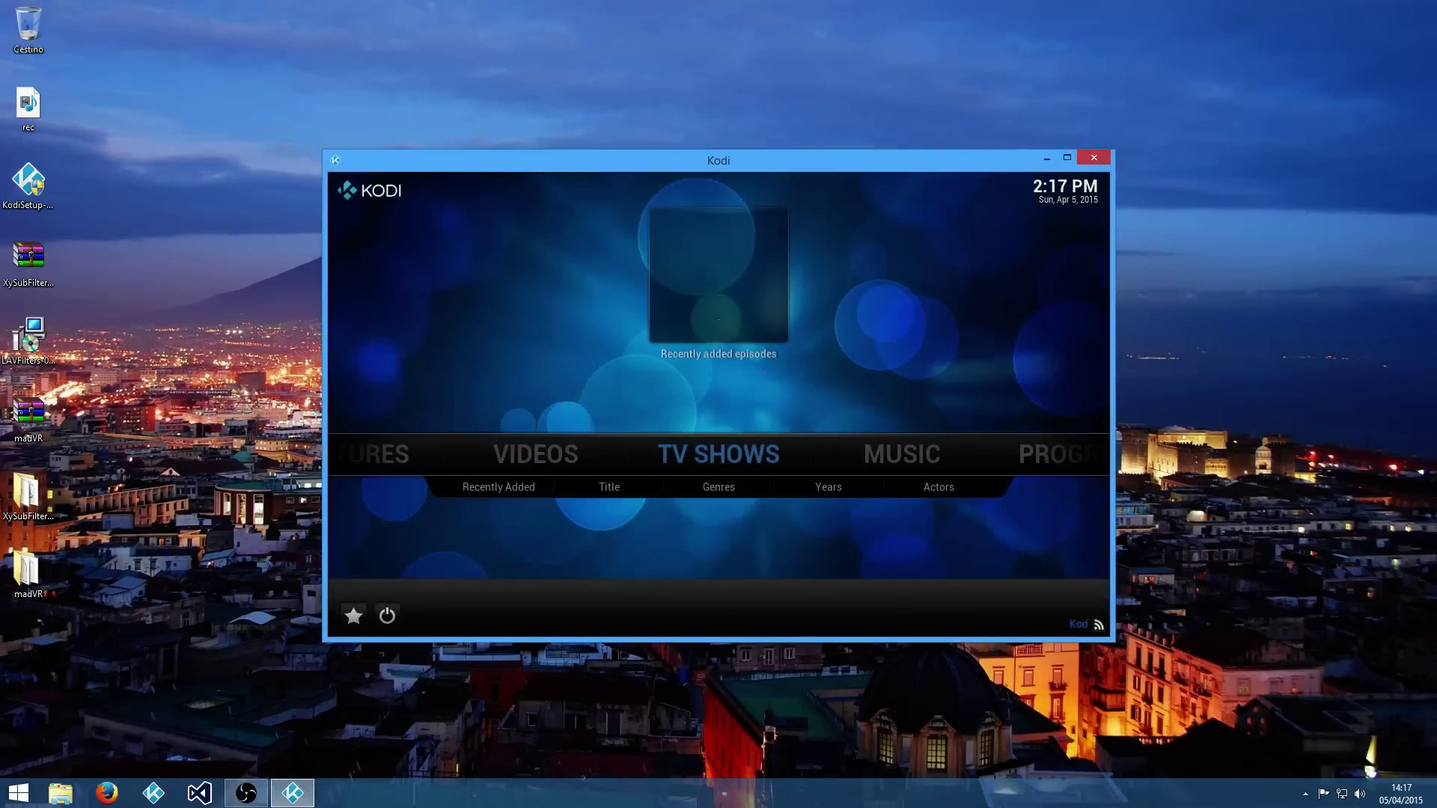
# - Open the DSPlayer section of Kodi's video settings
pyautogui.press('Right')
pyautogui.press('Right')
pyautogui.press('Return')
pyautogui.press('Down')
pyautogui.press('Return')
pyautogui.press('Up')
pyautogui.press('Right')
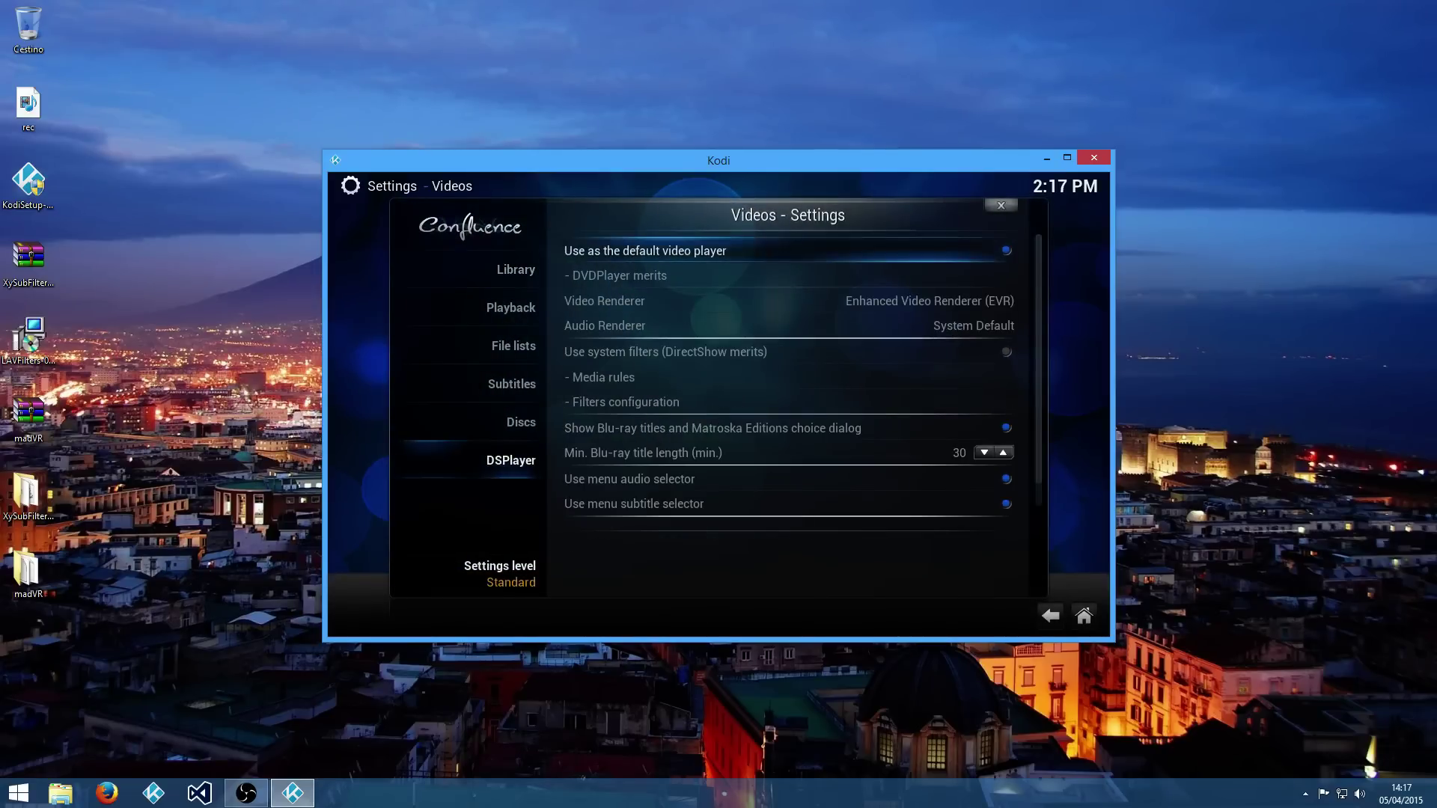
# - Add a new filter in the DSPlayer filters configuration and choose XySubFilter as its system filter
pyautogui.press('Down')
pyautogui.press('Down')
pyautogui.press('Down')
pyautogui.press('Down')
pyautogui.press('Down')
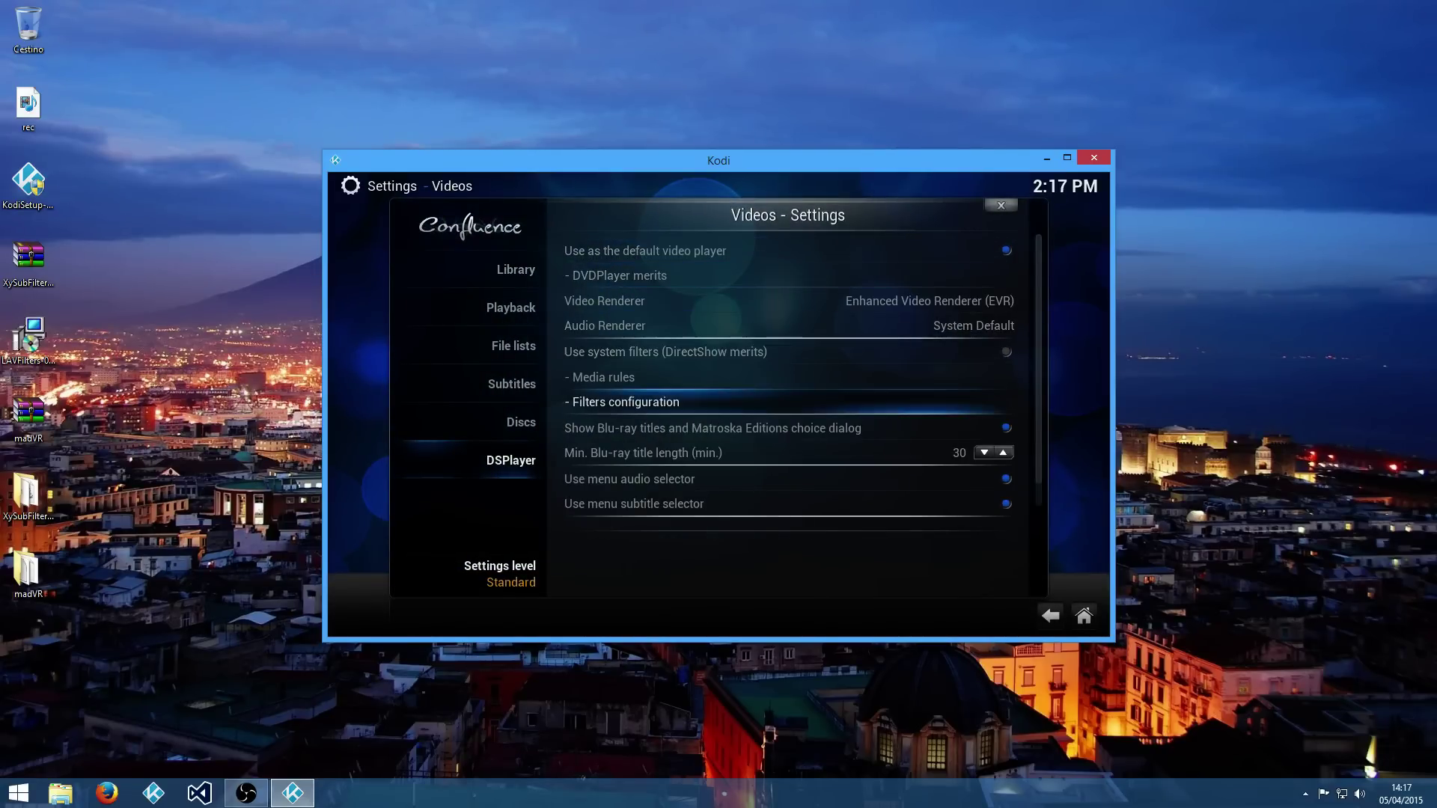
pyautogui.press('Return')
pyautogui.press('Return')
pyautogui.press('Down')
pyautogui.press('Down')
pyautogui.press('Down')
pyautogui.press('Down')
pyautogui.press('Return')
pyautogui.press('Down')
pyautogui.press('Up')
pyautogui.press('Return')
# - Set the new filter's type to Subtitles Filter (subs) and save the filter
pyautogui.press('Up')
pyautogui.press('Up')
pyautogui.press('Return')
pyautogui.press('Down')
pyautogui.press('Down')
pyautogui.press('Down')
pyautogui.press('Down')
pyautogui.press('Down')
pyautogui.press('Return')
pyautogui.press('Escape')
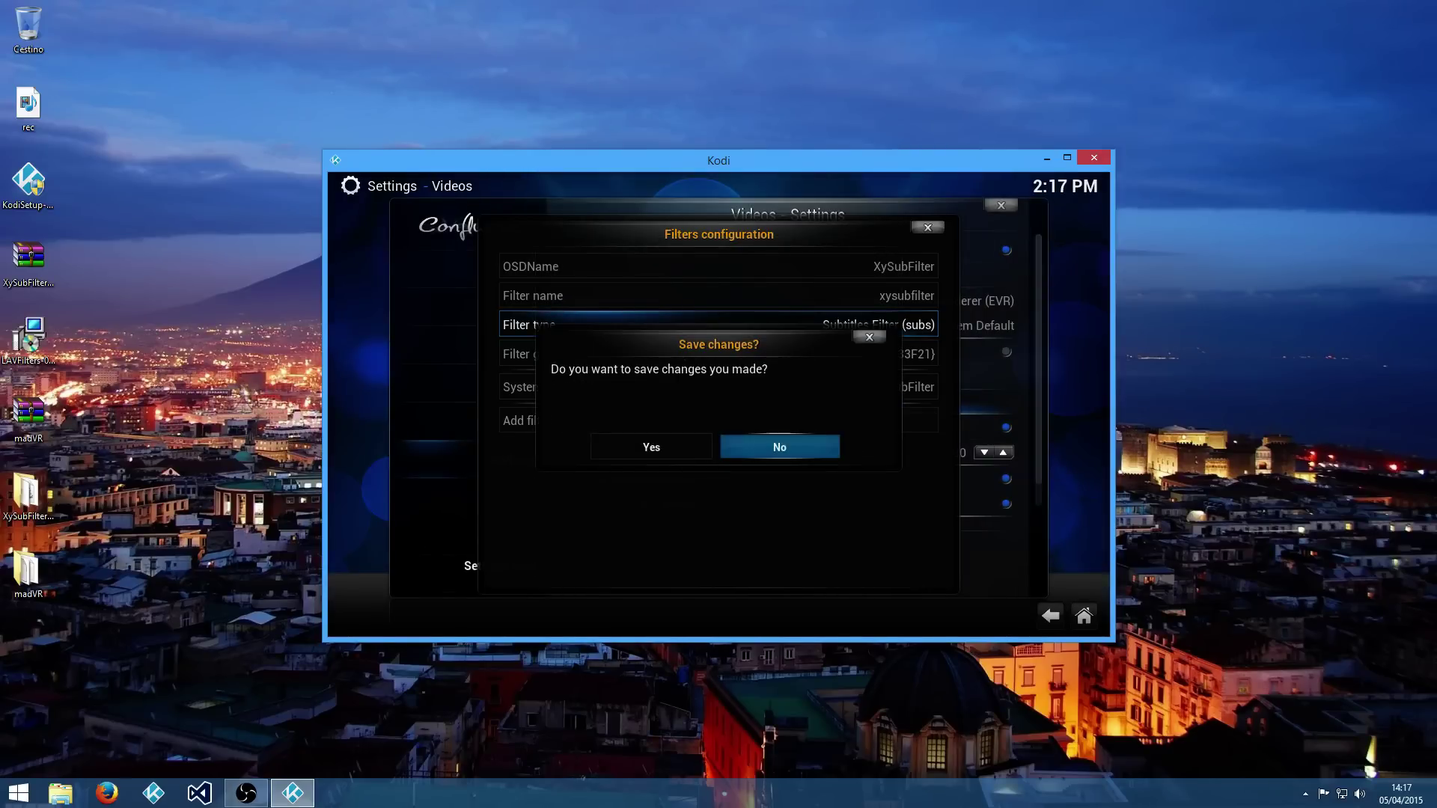
pyautogui.press('Left')
pyautogui.press('Return')
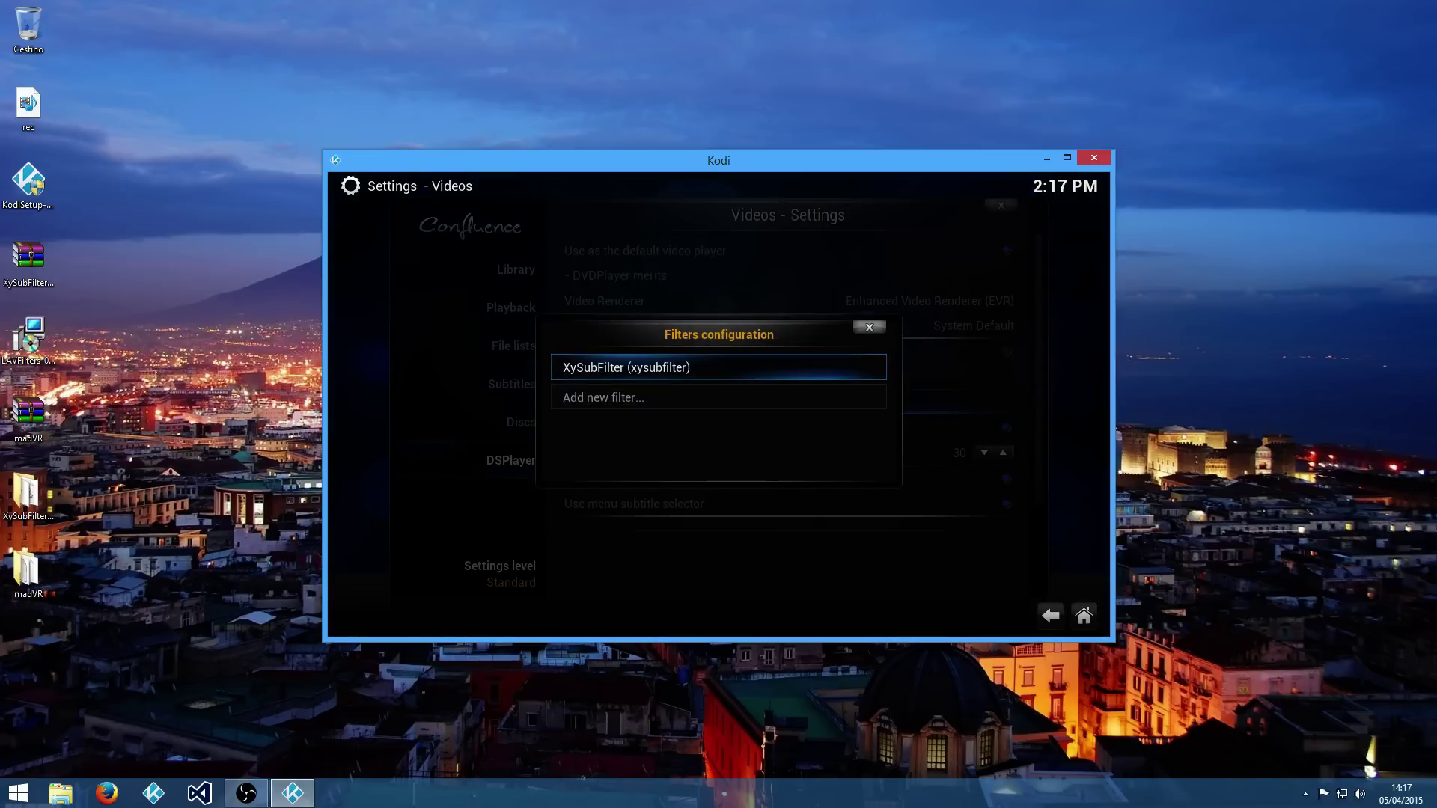
# - Add a new media rule named Movies and set its file types to mkv|mp4
pyautogui.press('Escape')
pyautogui.press('Up')
pyautogui.press('Return')
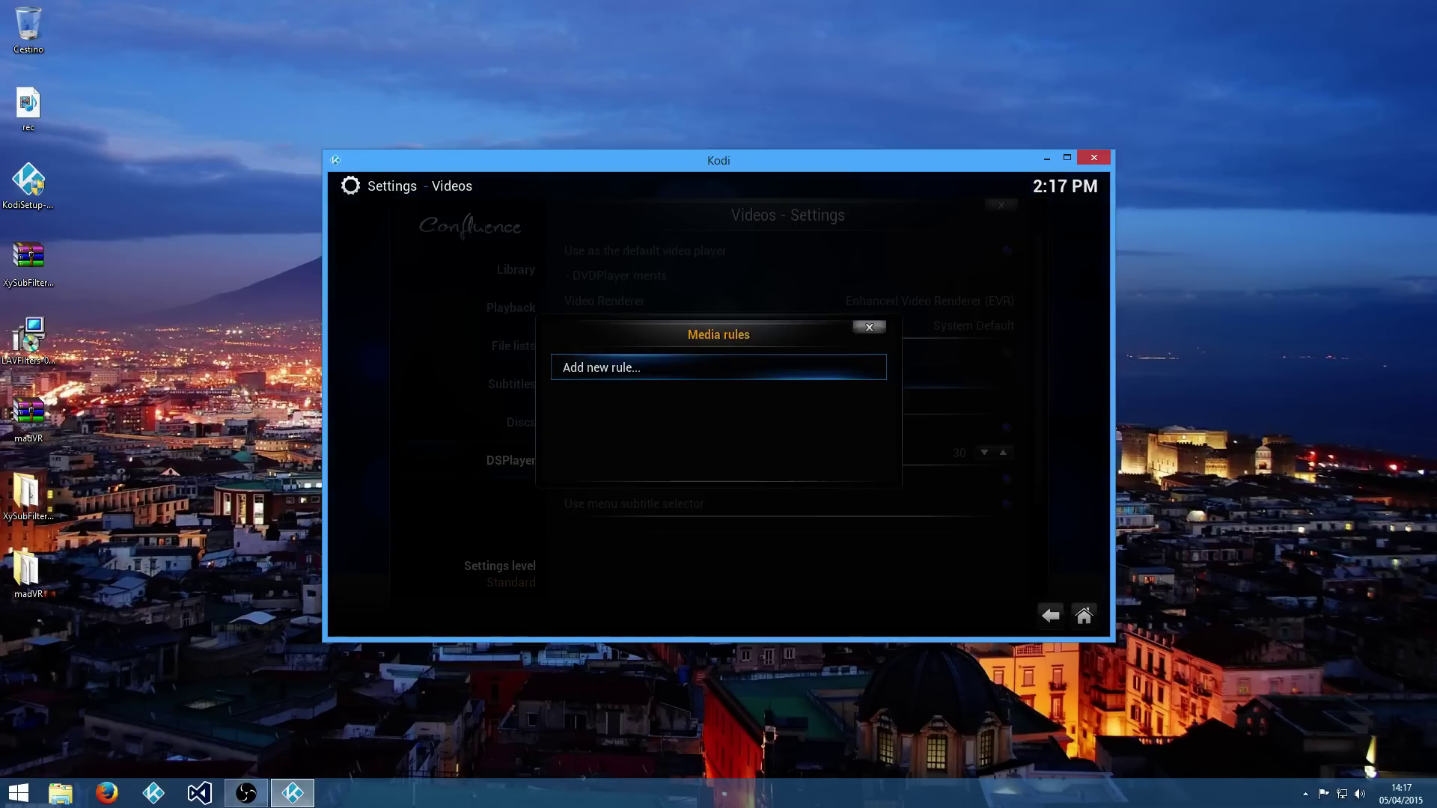
pyautogui.press('Return')
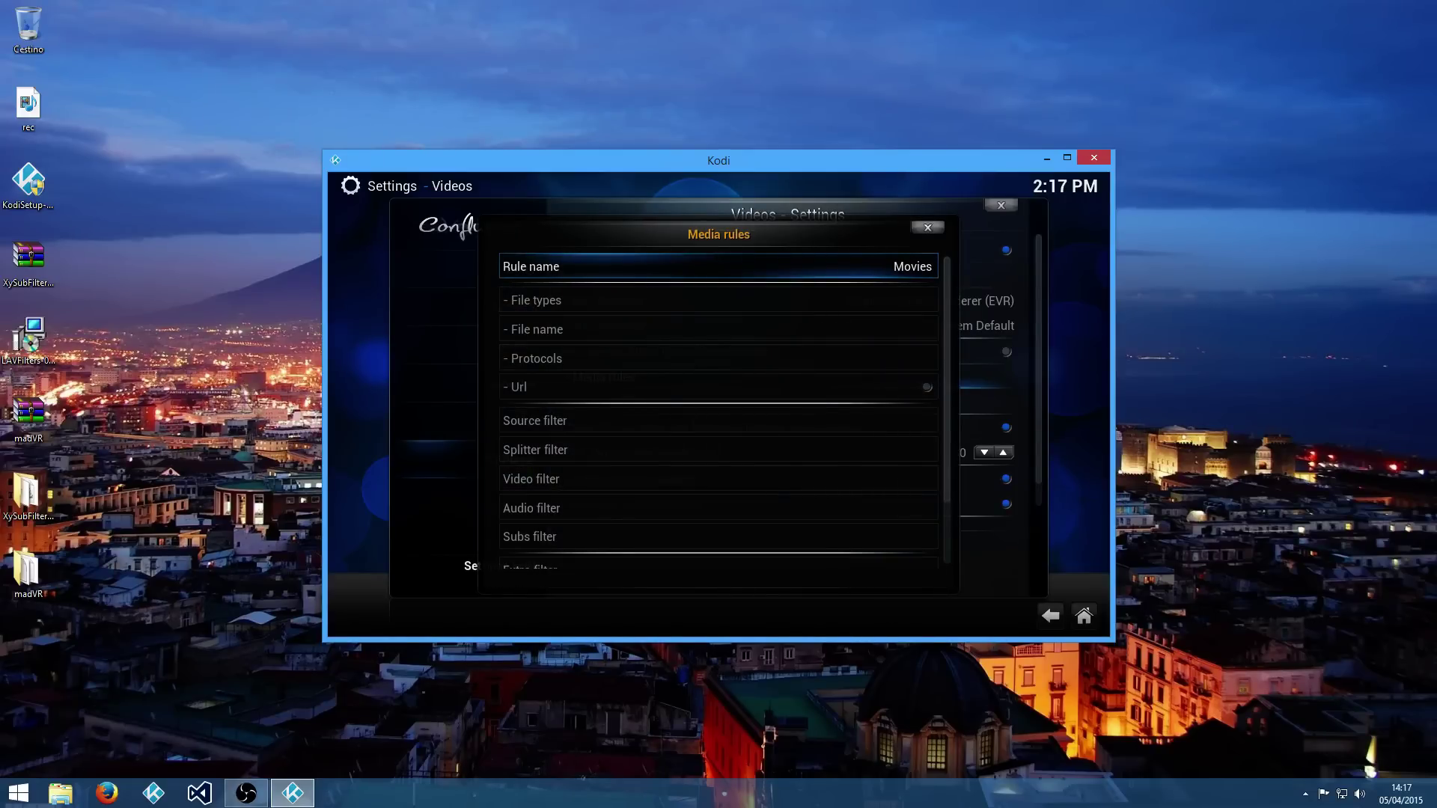
pyautogui.press('Down')
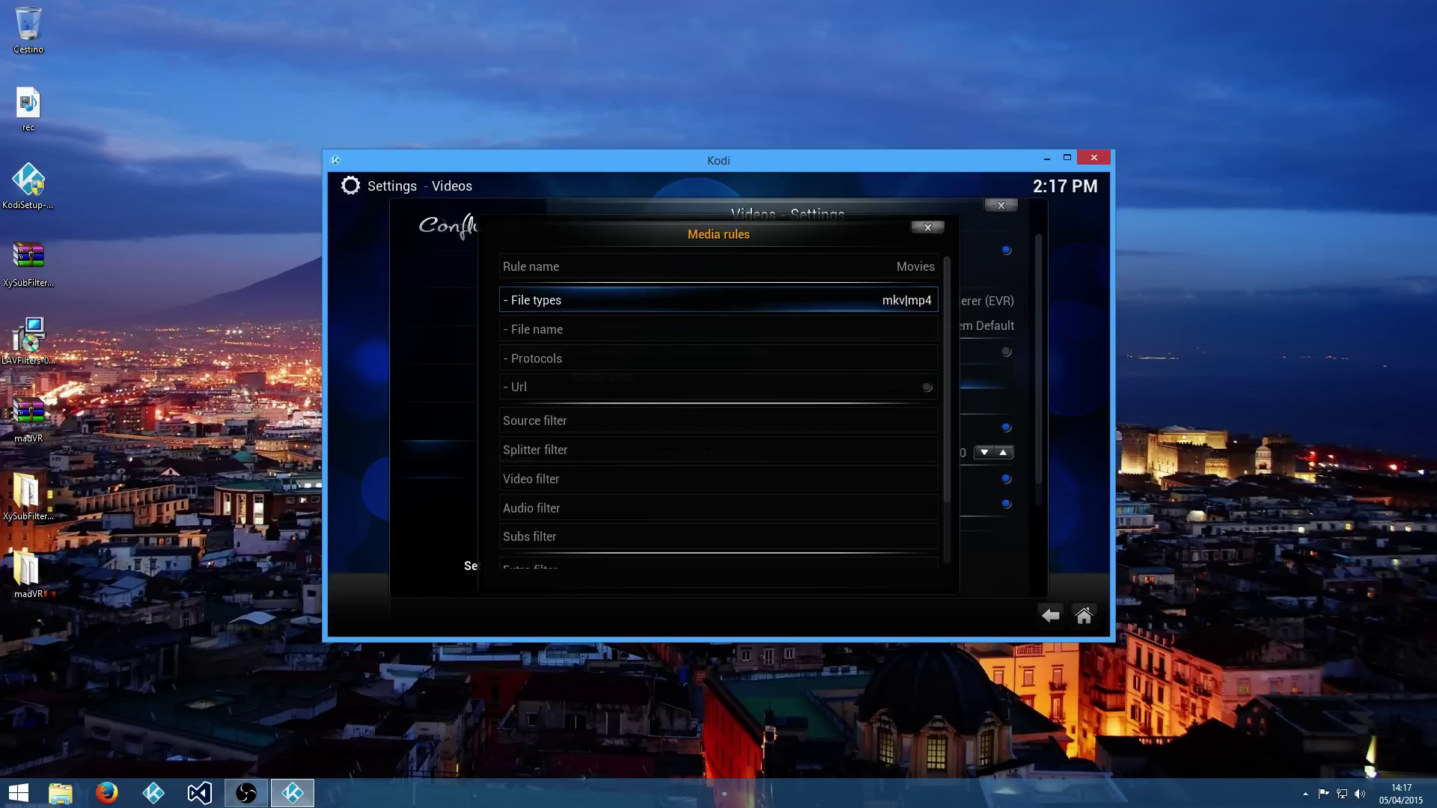
# - Set the source filter of the Movies rule to LAV Splitter Source (lavfsplitter)
pyautogui.press('Down')
pyautogui.press('Down')
pyautogui.press('Down')
pyautogui.press('Down')
pyautogui.press('Return')
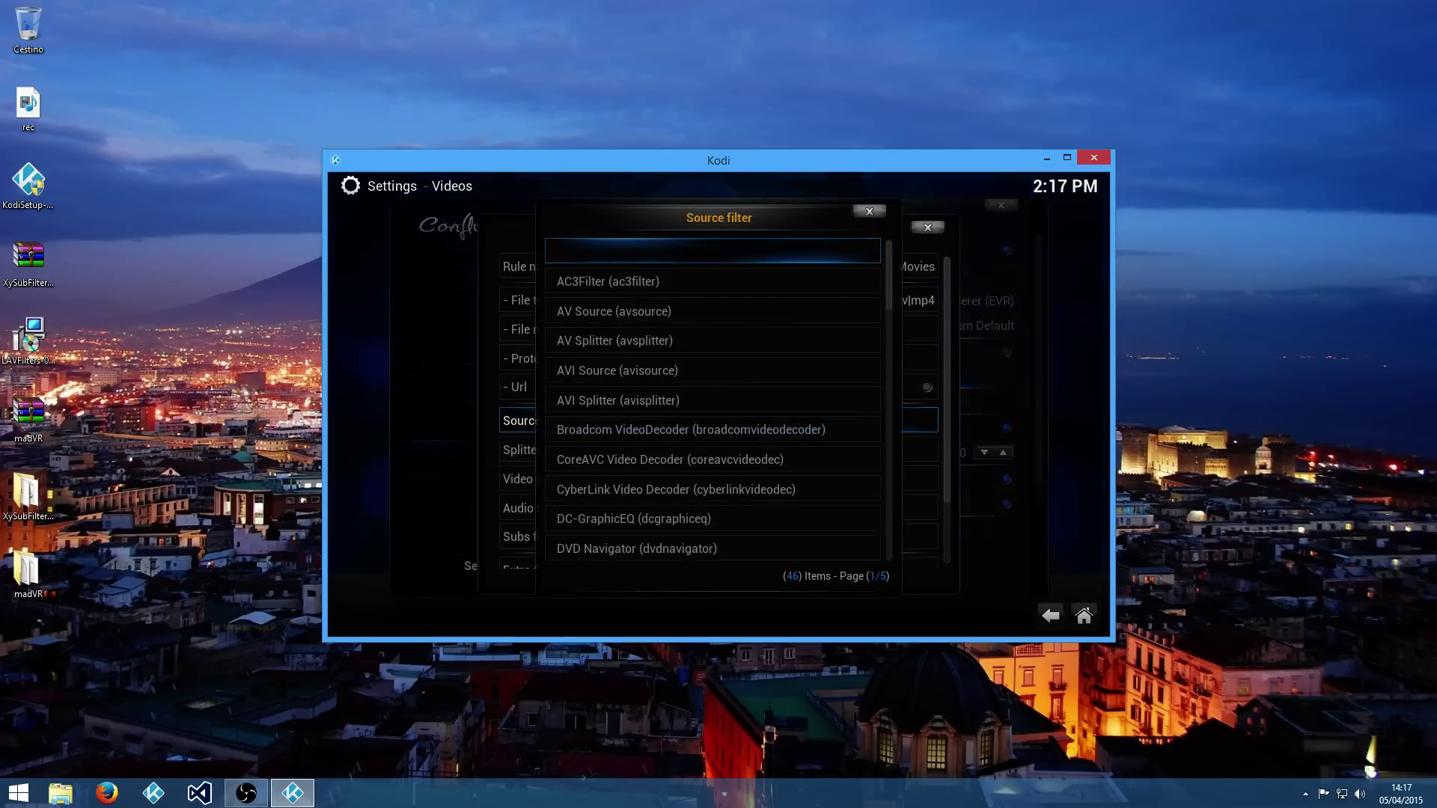
pyautogui.press('Down')
pyautogui.press('Down')
pyautogui.press('Down')
pyautogui.press('Down')
pyautogui.press('Down')
pyautogui.press('Down')
pyautogui.press('Down')
pyautogui.press('Down')
pyautogui.press('Down')
pyautogui.press('Down')
pyautogui.press('Down')
pyautogui.press('Down')
pyautogui.press('Down')
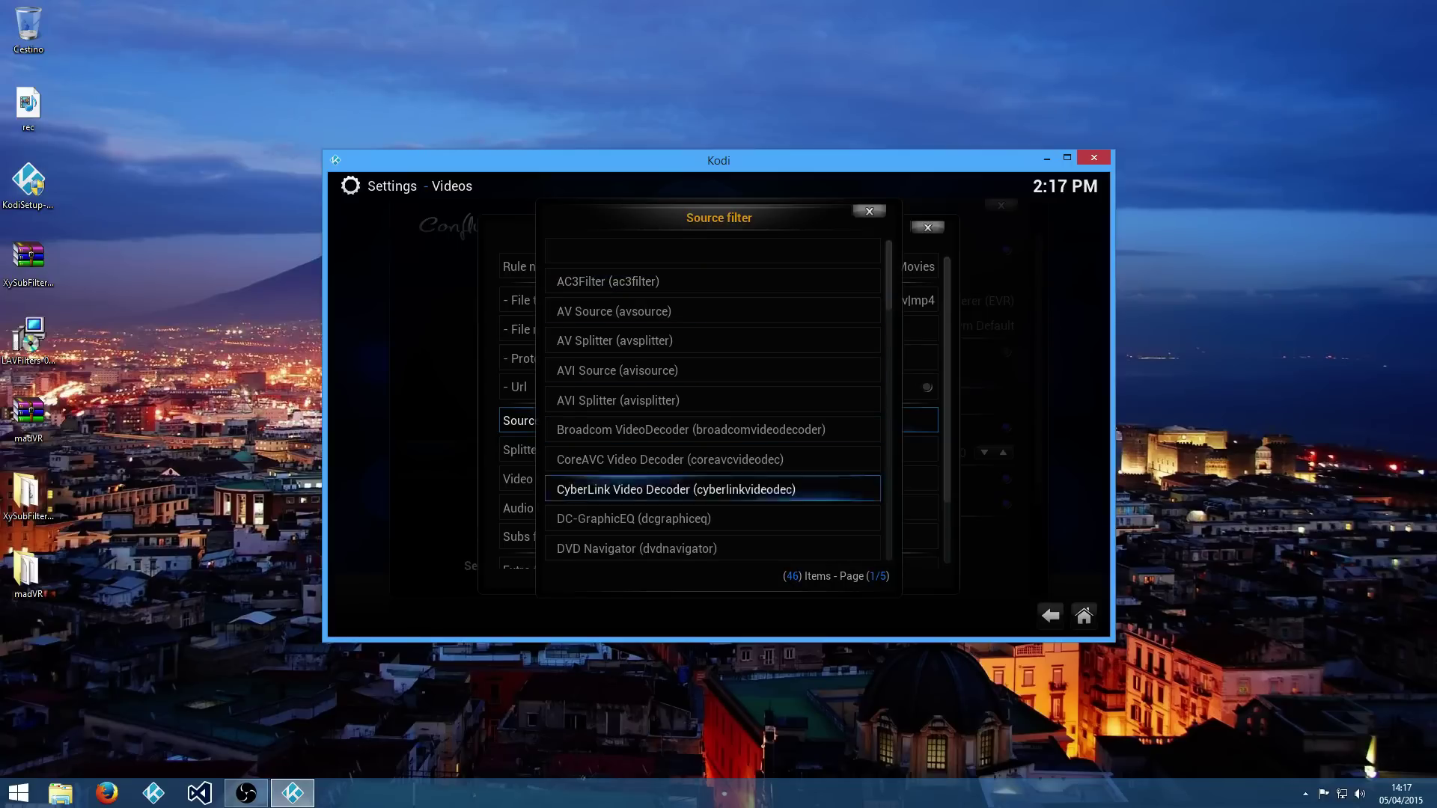
pyautogui.press('Down')
pyautogui.press('Down')
pyautogui.press('Down')
pyautogui.press('Down')
pyautogui.press('Down')
pyautogui.press('Down')
pyautogui.press('Down')
pyautogui.press('Down')
pyautogui.press('Down')
pyautogui.press('Down')
pyautogui.press('Down')
pyautogui.press('Down')
pyautogui.press('Down')
pyautogui.press('Down')
pyautogui.press('Down')
pyautogui.press('Down')
pyautogui.press('Down')
pyautogui.press('Up')
pyautogui.press('Up')
pyautogui.press('Up')
pyautogui.press('Up')
pyautogui.press('Up')
pyautogui.press('Up')
pyautogui.press('Up')
pyautogui.press('Up')
pyautogui.press('Up')
pyautogui.press('Up')
pyautogui.press('Down')
pyautogui.press('Down')
pyautogui.press('Up')
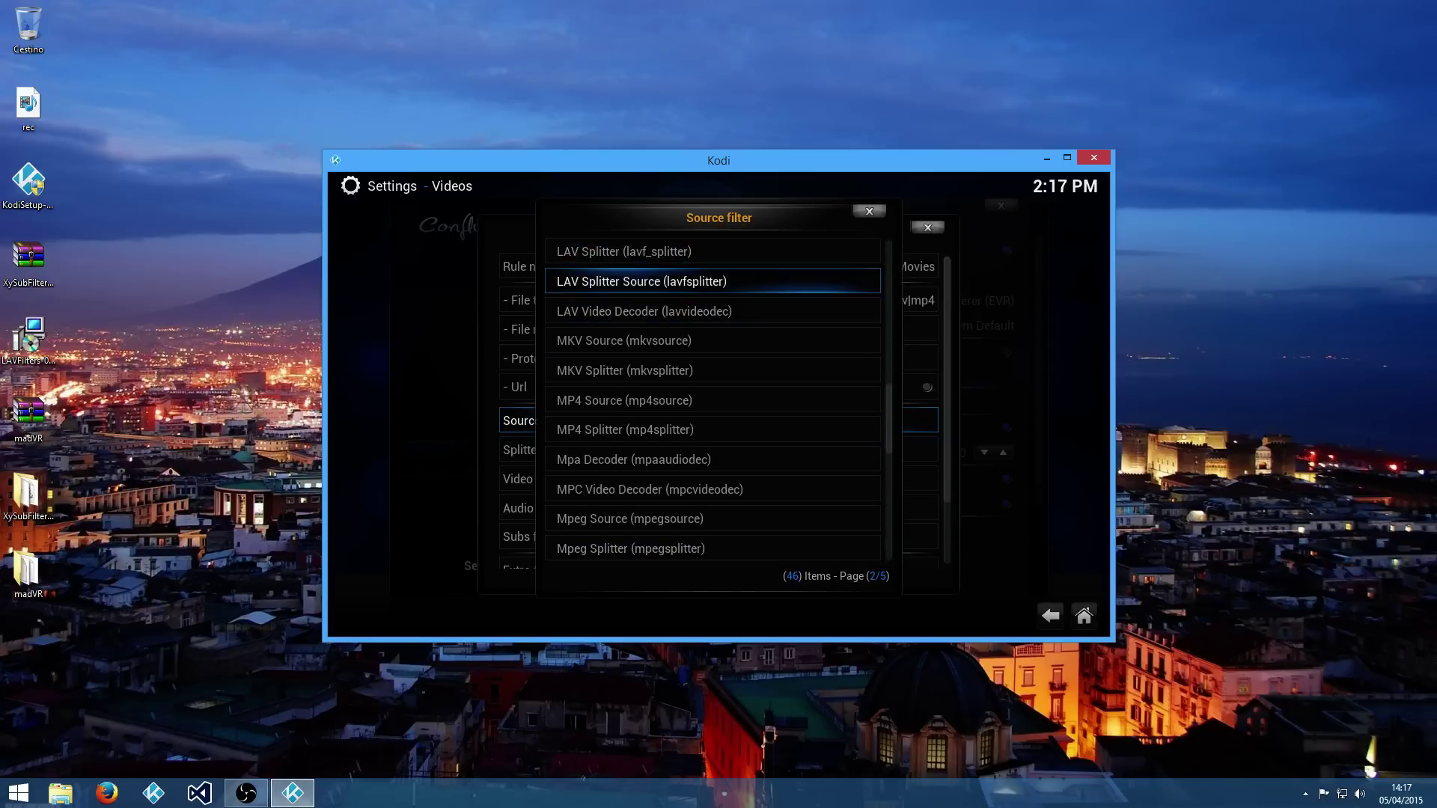
pyautogui.press('Escape')
# - Set the splitter filter of the Movies rule to LAV Splitter (lavf_splitter)
pyautogui.press('Down')
pyautogui.press('Return')
pyautogui.press('Down')
pyautogui.press('Down')
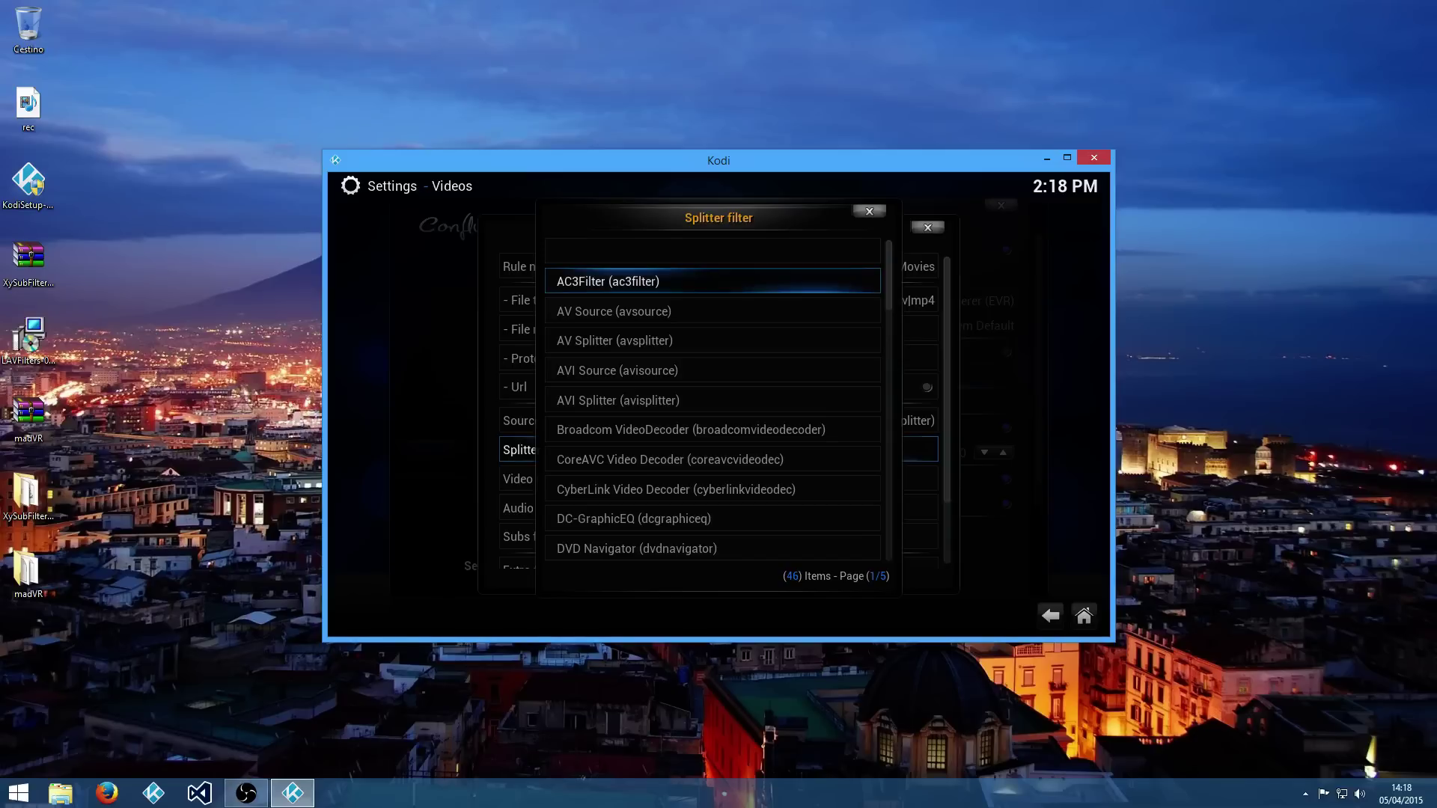
pyautogui.press('Down')
pyautogui.press('Down')
pyautogui.press('Down')
pyautogui.press('Down')
pyautogui.press('Down')
pyautogui.press('Down')
pyautogui.press('Down')
pyautogui.press('Down')
pyautogui.press('Down')
pyautogui.press('Down')
pyautogui.press('Down')
pyautogui.press('Down')
pyautogui.press('Down')
pyautogui.press('Down')
pyautogui.press('Down')
pyautogui.press('Down')
pyautogui.press('Down')
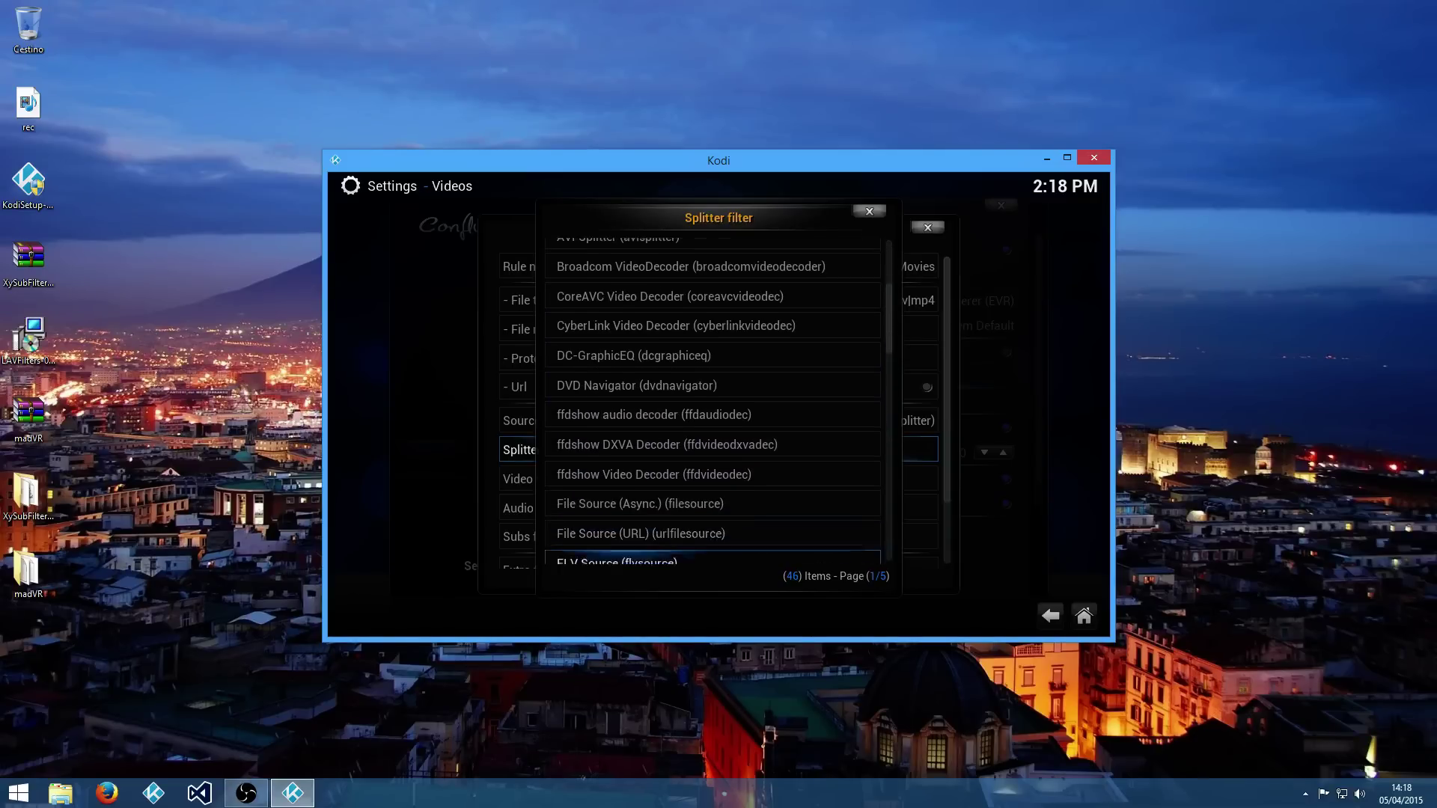
pyautogui.press('Down')
pyautogui.press('Down')
pyautogui.press('Up')
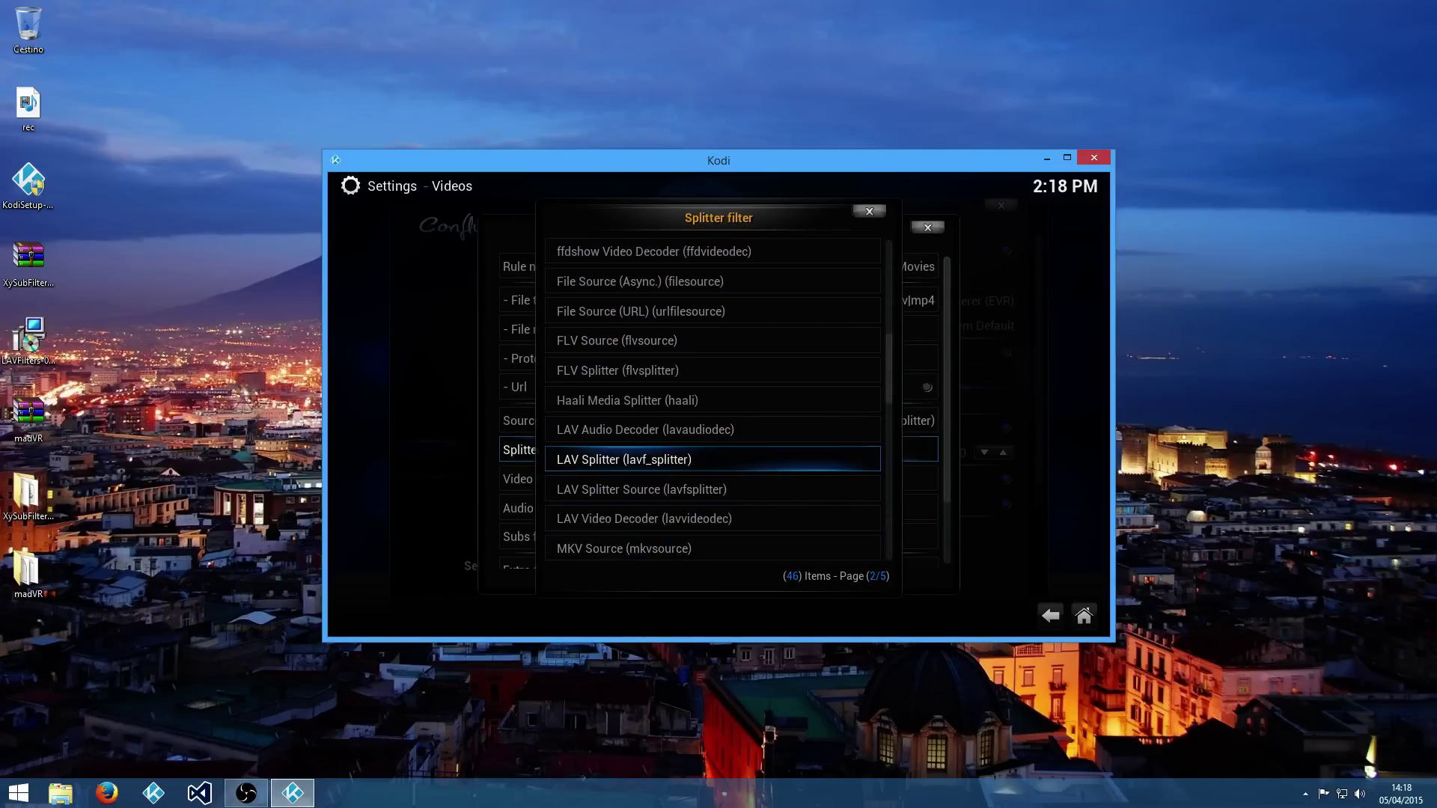
pyautogui.press('Return')
# - Set the video filter of the Movies rule to LAV Video Decoder (lavvideodec)
pyautogui.press('Down')
pyautogui.press('Return')
pyautogui.press('Down')
pyautogui.press('Down')
pyautogui.press('Down')
pyautogui.press('Down')
pyautogui.press('Down')
pyautogui.press('Down')
pyautogui.press('Down')
pyautogui.press('Down')
pyautogui.press('Down')
pyautogui.press('Down')
pyautogui.press('Down')
pyautogui.press('Down')
pyautogui.press('Down')
pyautogui.press('Down')
pyautogui.press('Down')
pyautogui.press('Down')
pyautogui.press('Down')
pyautogui.press('Down')
pyautogui.press('Down')
pyautogui.press('Down')
pyautogui.press('Down')
pyautogui.press('Up')
pyautogui.press('Up')
pyautogui.press('Down')
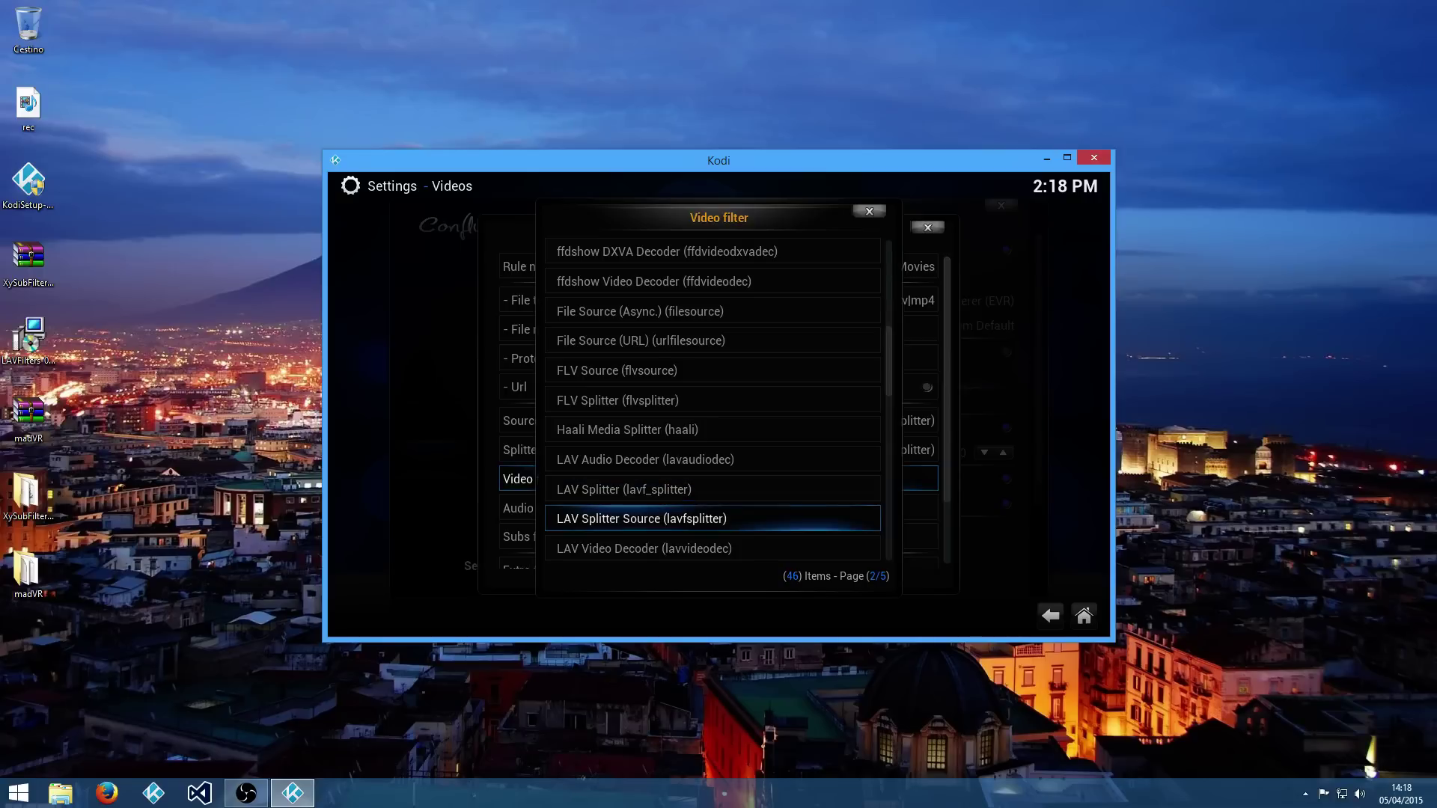
pyautogui.press('Down')
pyautogui.press('Return')
# - Set the audio filter of the Movies rule to LAV Audio Decoder (lavaudiodec)
pyautogui.press('Down')
pyautogui.press('Return')
pyautogui.press('Down')
pyautogui.press('Down')
pyautogui.press('Down')
pyautogui.press('Down')
pyautogui.press('Down')
pyautogui.press('Down')
pyautogui.press('Down')
pyautogui.press('Down')
pyautogui.press('Down')
pyautogui.press('Down')
pyautogui.press('Down')
pyautogui.press('Down')
pyautogui.press('Down')
pyautogui.press('Down')
pyautogui.press('Down')
pyautogui.press('Down')
pyautogui.press('Down')
pyautogui.press('Down')
pyautogui.press('Down')
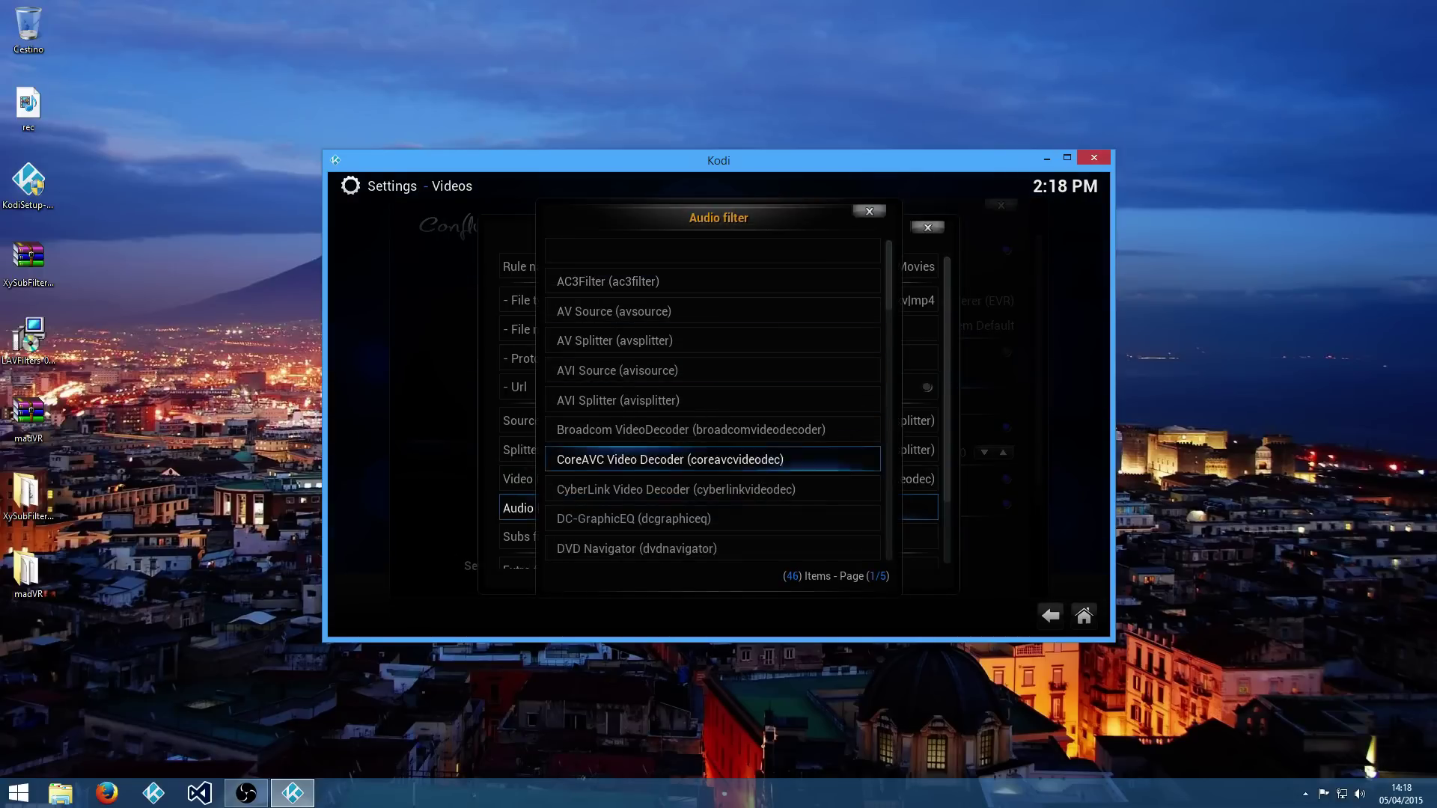
pyautogui.press('Down')
pyautogui.press('Down')
pyautogui.press('Up')
pyautogui.press('Up')
pyautogui.press('Up')
pyautogui.press('Return')
# - Set the subs filter of the Movies rule to XySubFilter (xysubfilter) and save the rule
pyautogui.press('Down')
pyautogui.press('Return')
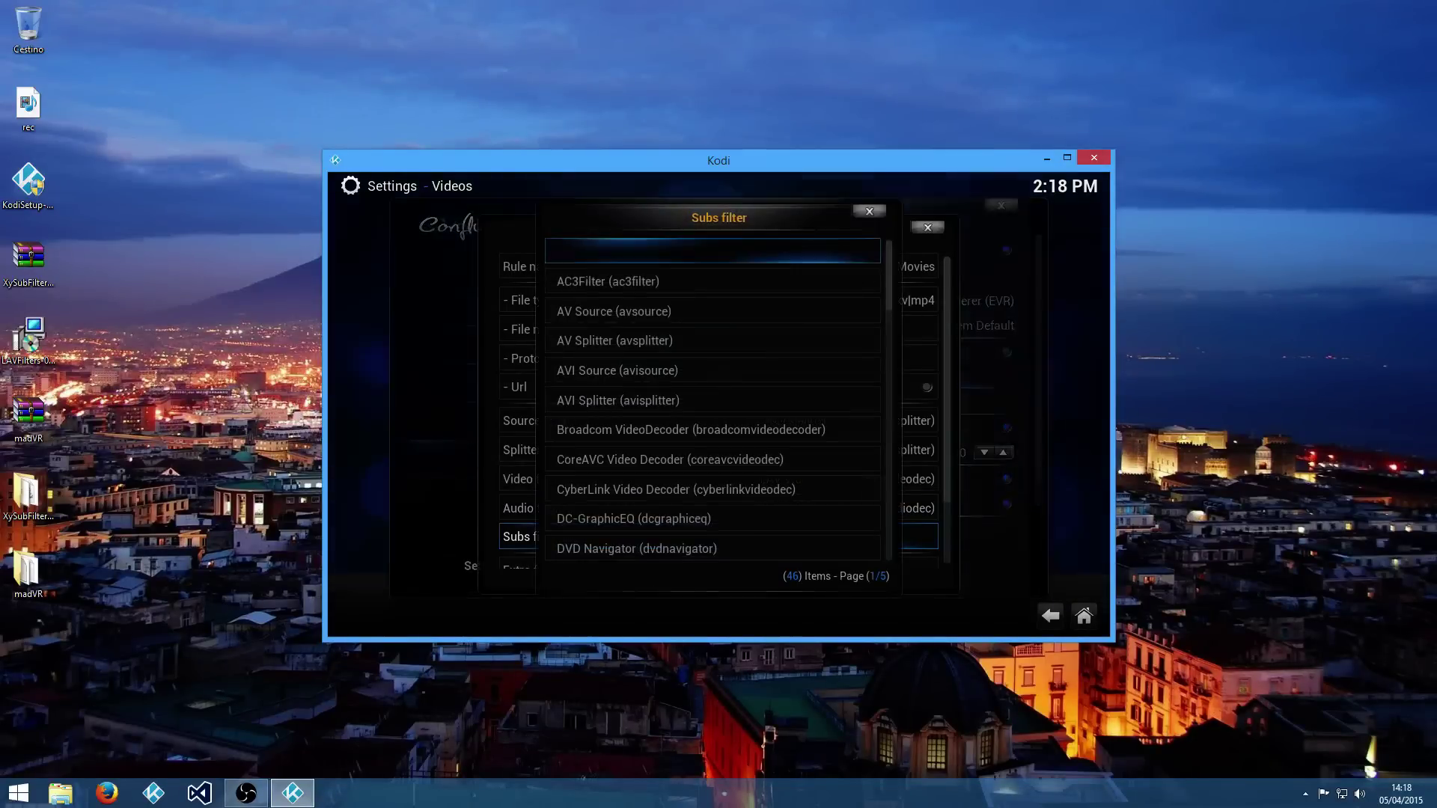
pyautogui.press('Up')
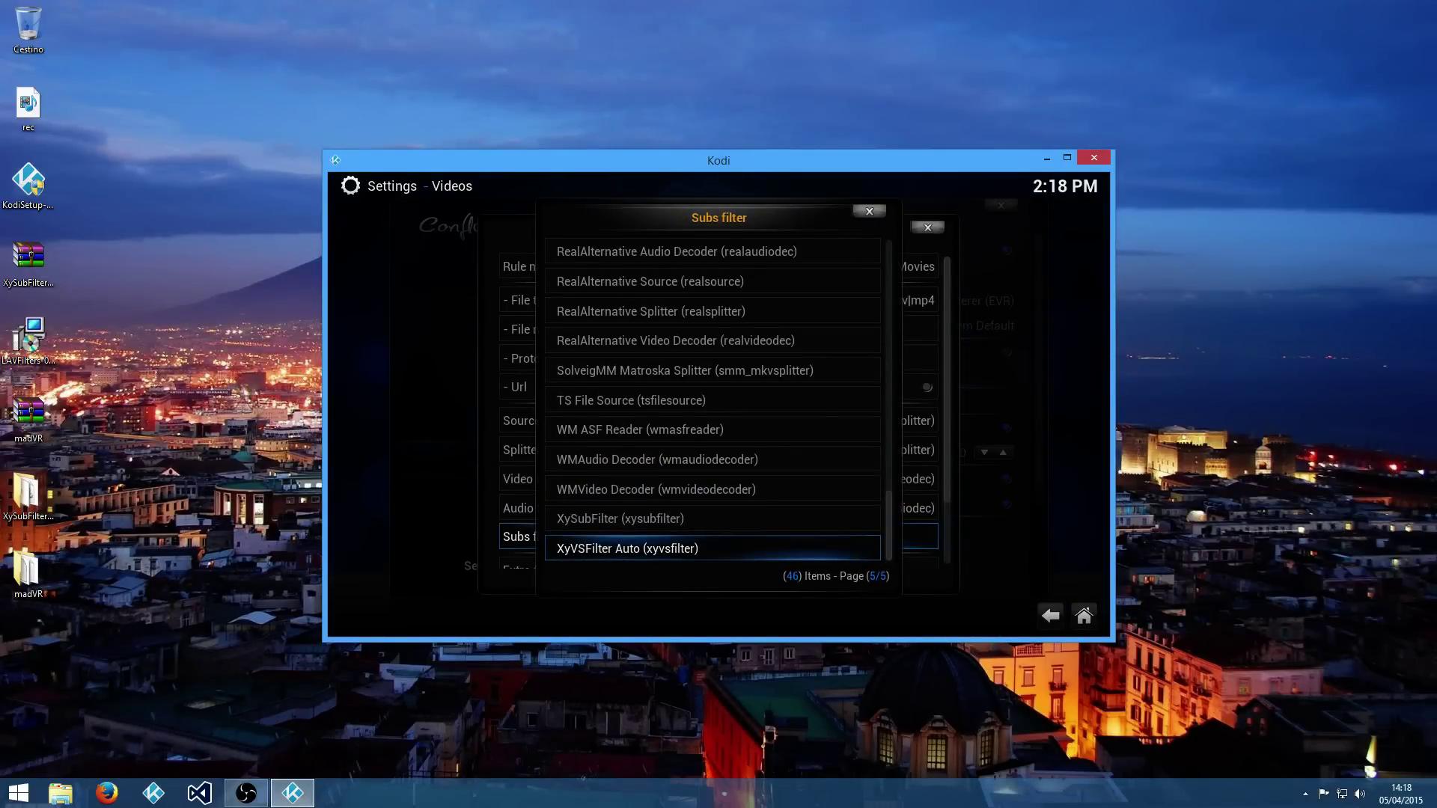
pyautogui.press('Up')
pyautogui.press('Return')
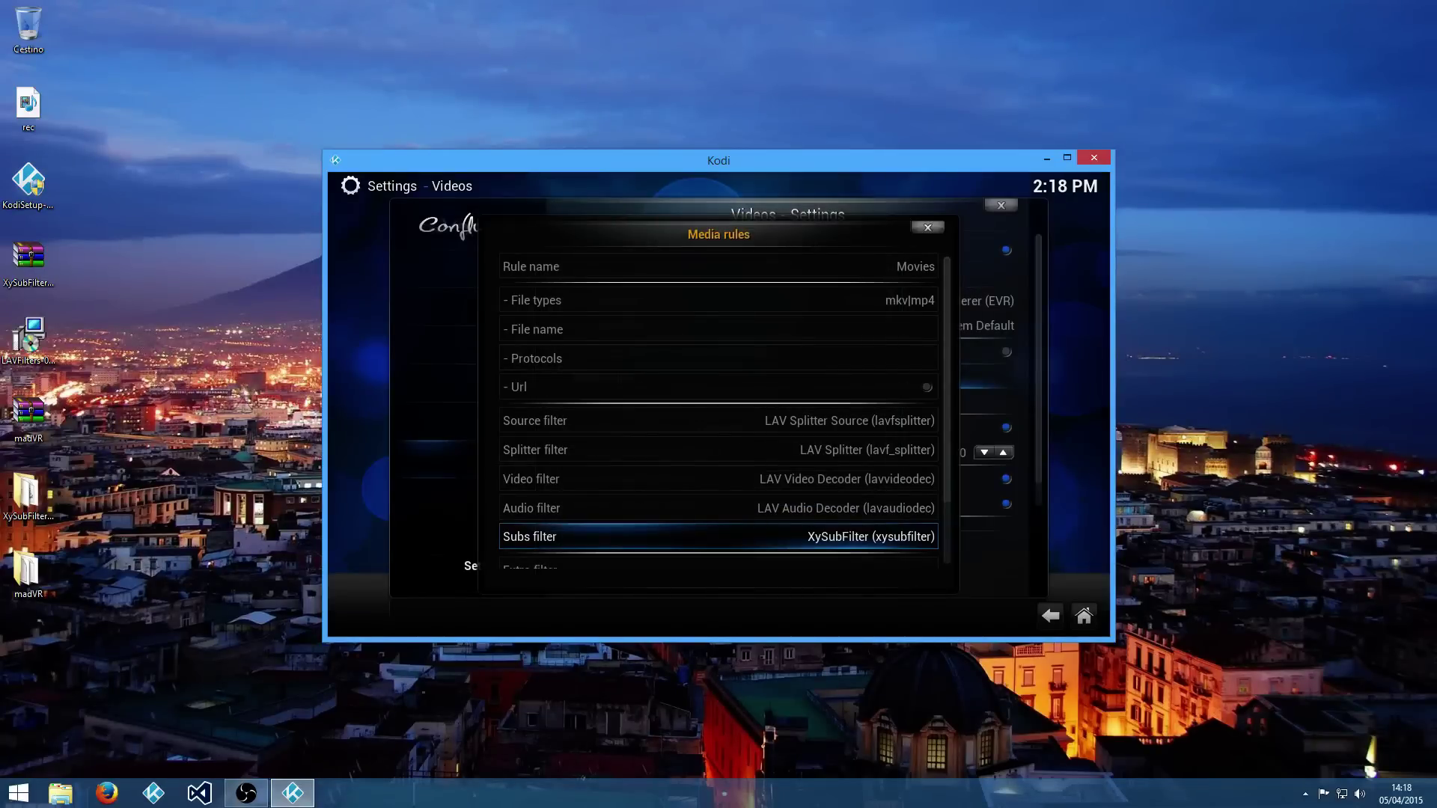
pyautogui.moveTo(951, 422); pyautogui.dragTo(949, 487)
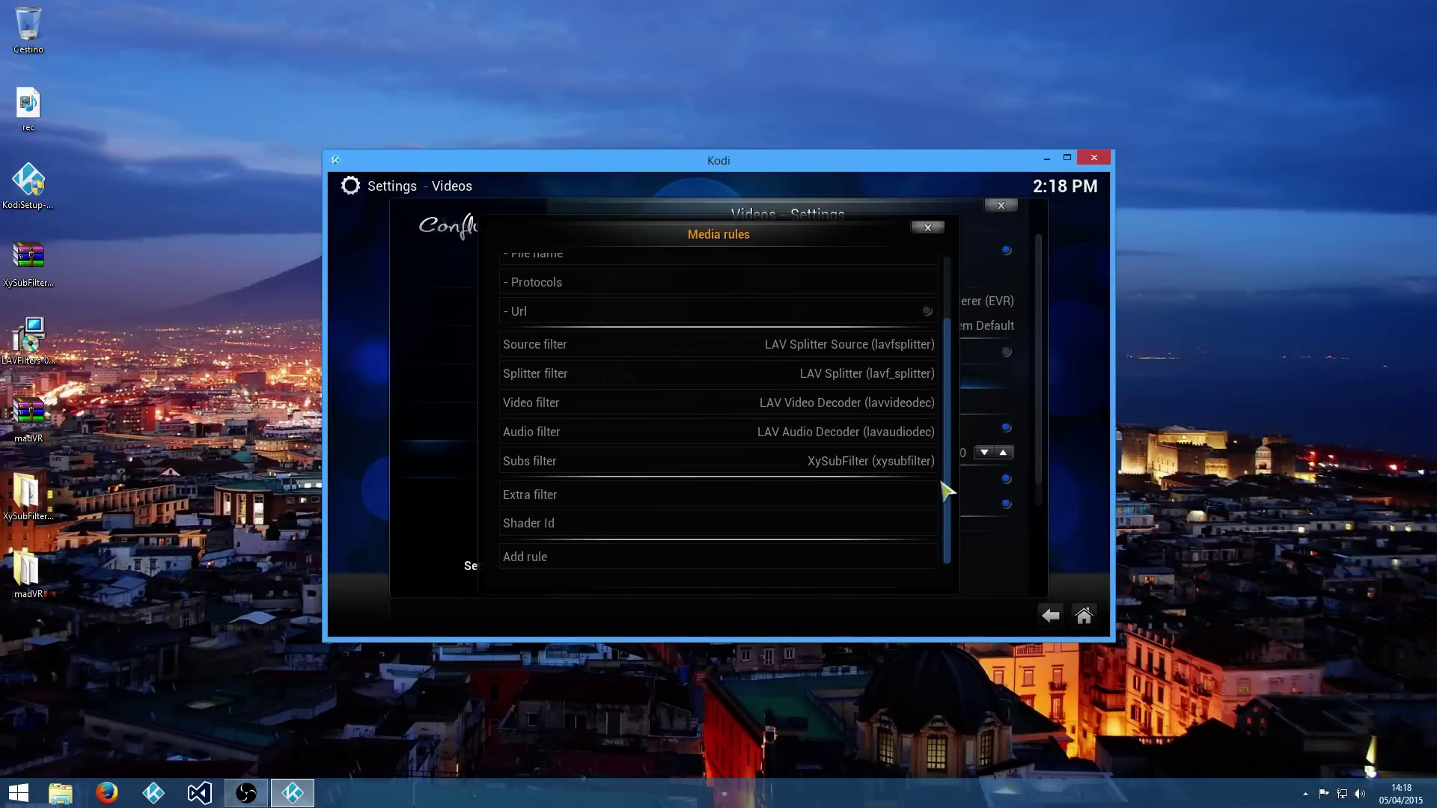
pyautogui.click(781, 559)
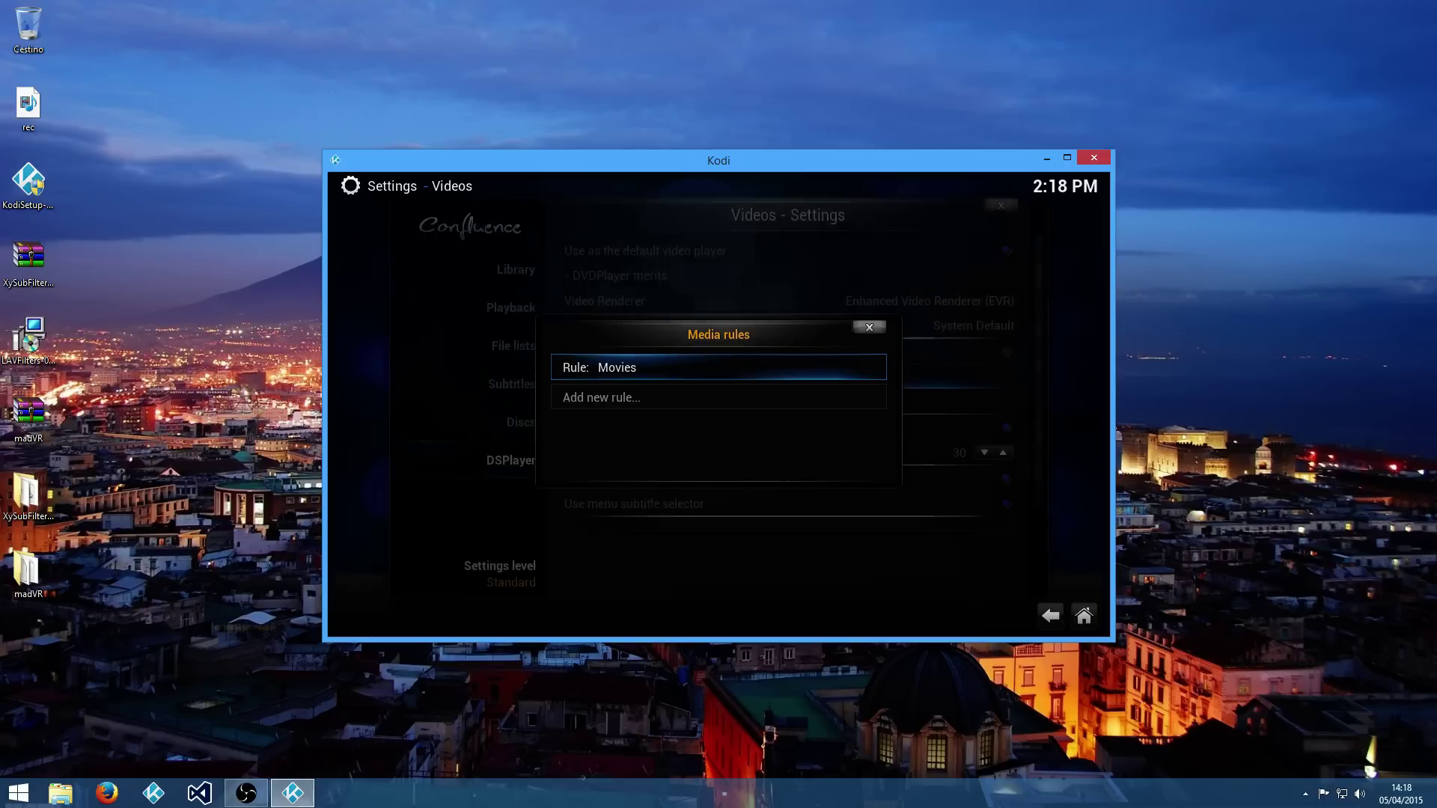
# - Leave the media rules and set the DSPlayer video renderer to madshi Video Renderer (madVR)
pyautogui.press('Escape')
pyautogui.press('Up')
pyautogui.press('Up')
pyautogui.press('Up')
pyautogui.press('Return')
pyautogui.press('Down')
pyautogui.press('Down')
pyautogui.press('Return')
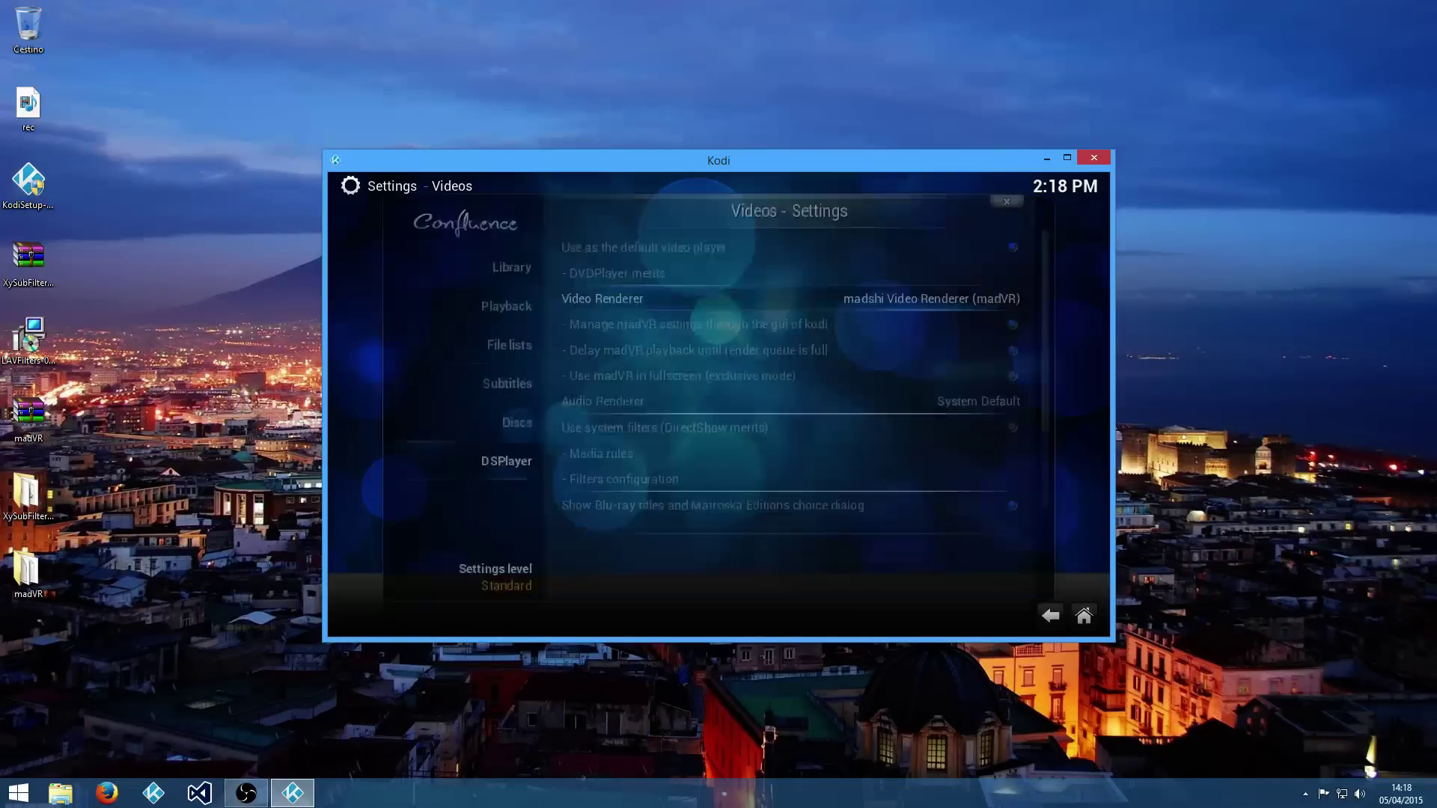
# - Leave the settings and play the episode 2x04 Many Happy Returns of The 100 from the video library
pyautogui.press('Escape')
pyautogui.press('Escape')
pyautogui.press('Left')
pyautogui.press('Left')
pyautogui.press('Left')
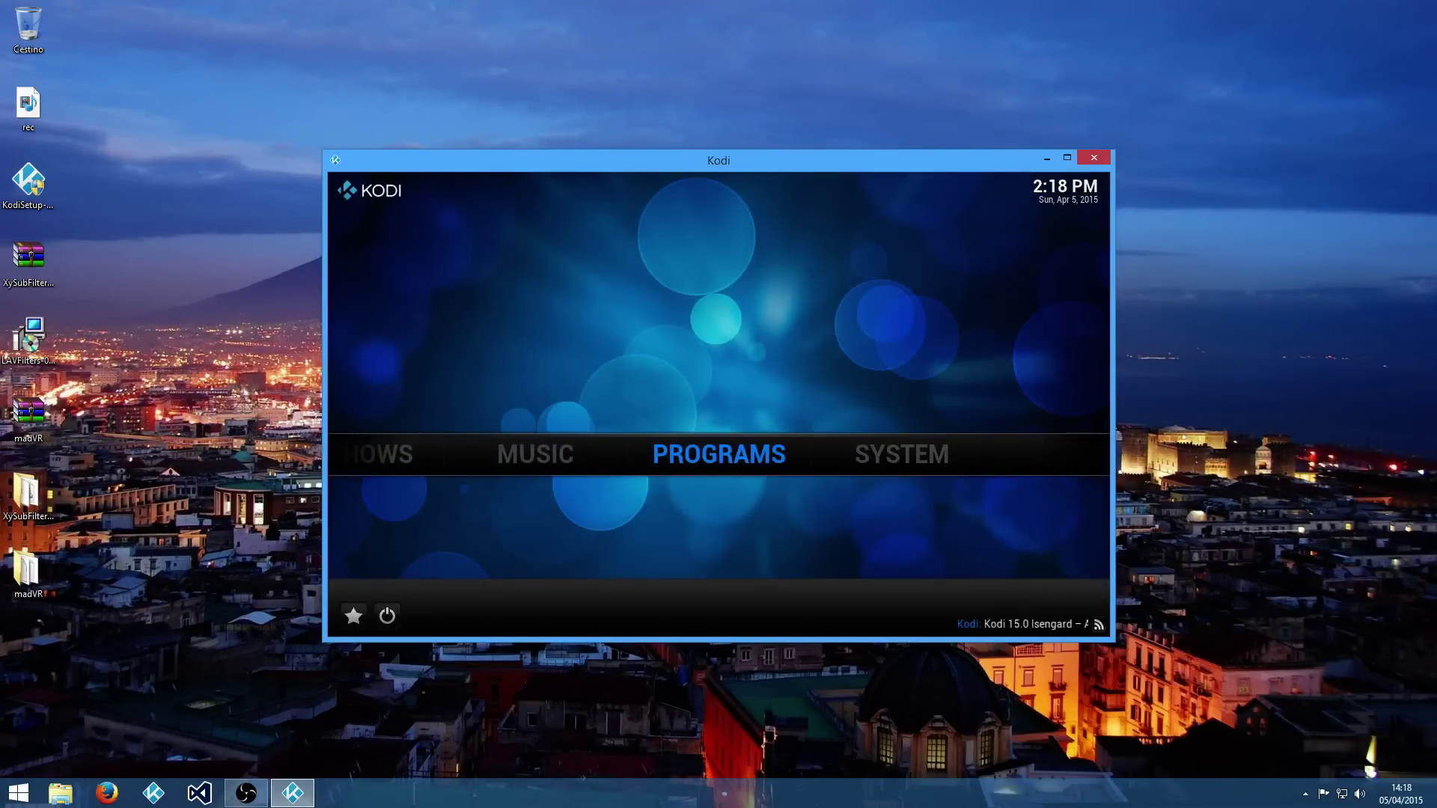
pyautogui.press('Return')
pyautogui.press('Return')
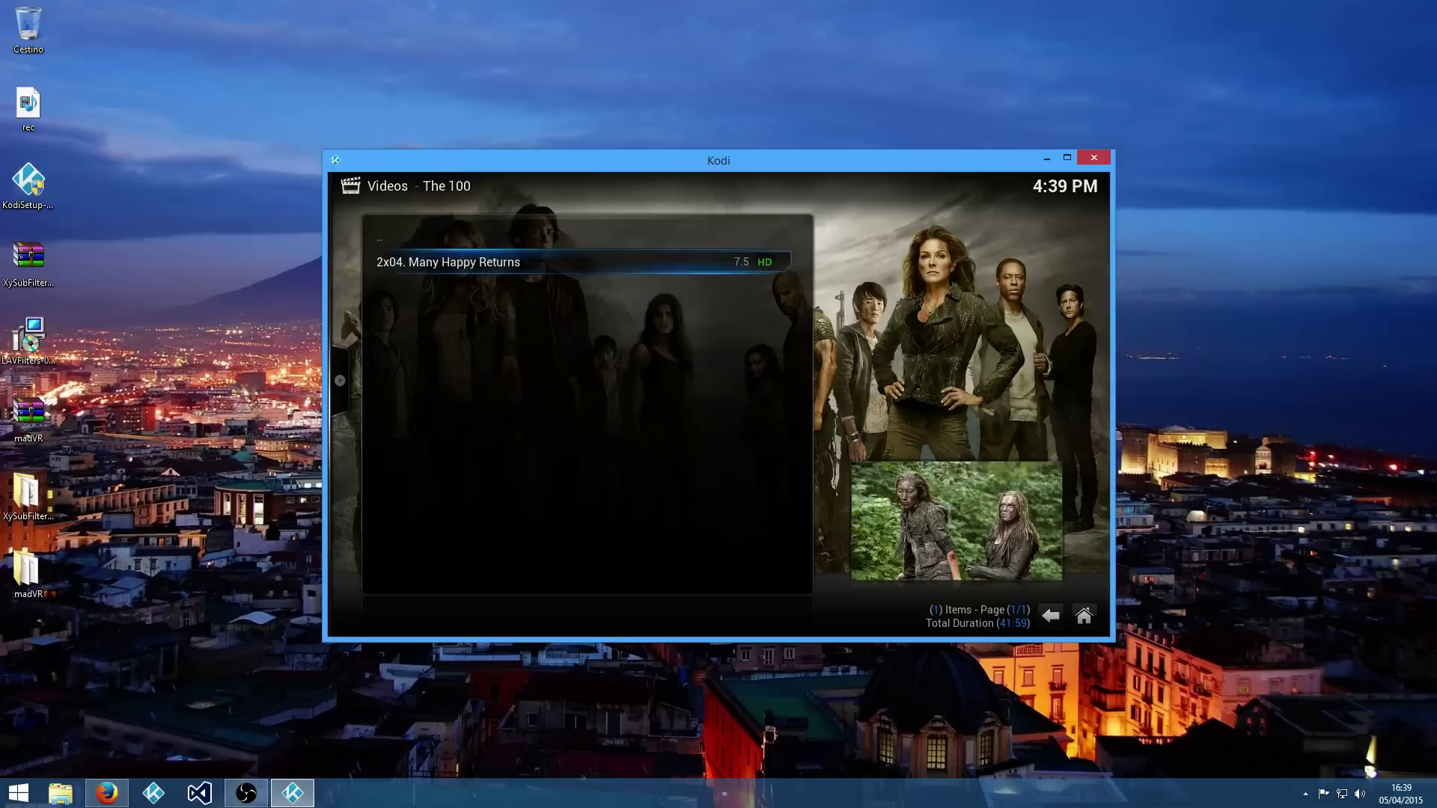
pyautogui.press('Return')
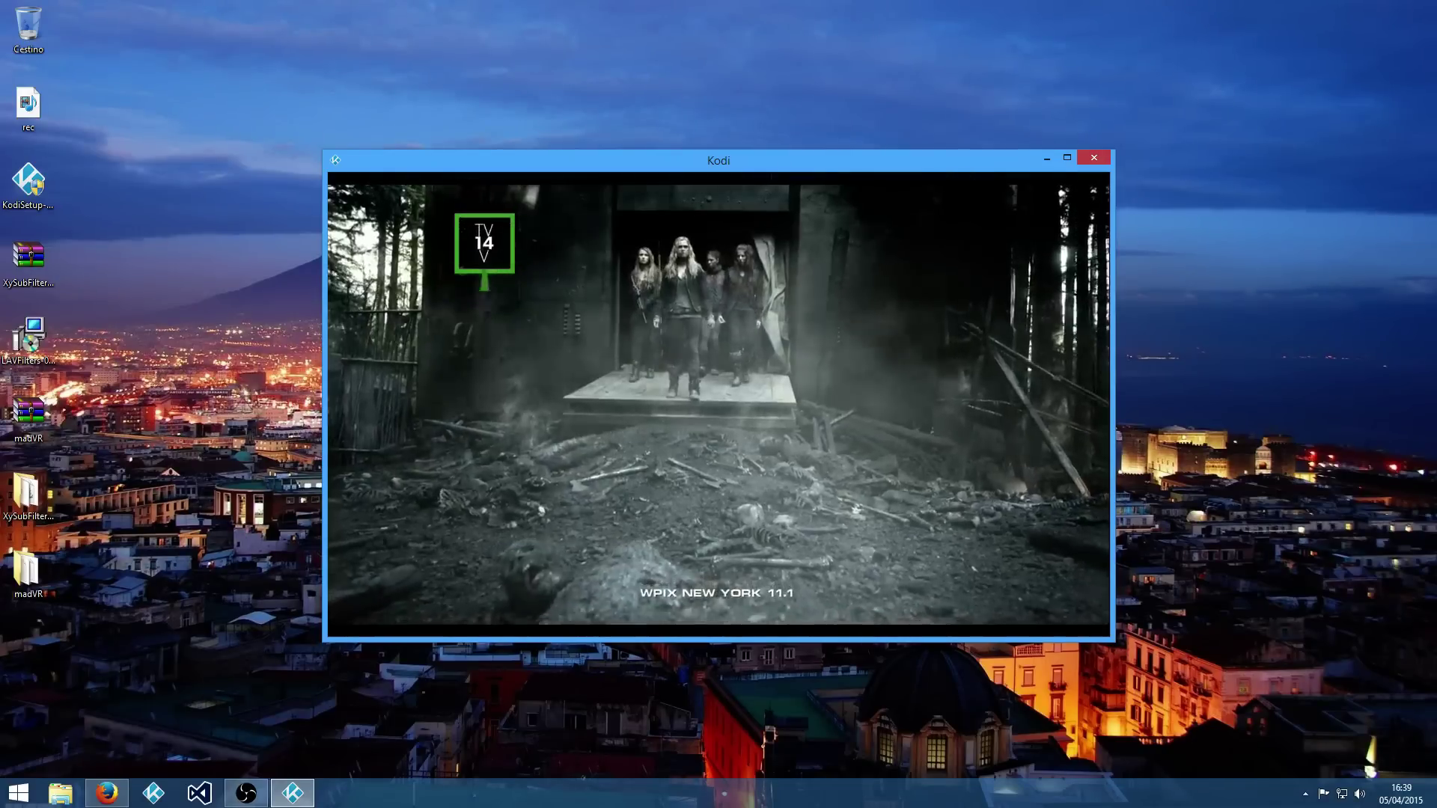
# - Show the madVR statistics overlay during playback, bring up the playback controls and hide the overlay again
pyautogui.hotkey('ctrl', 'j')
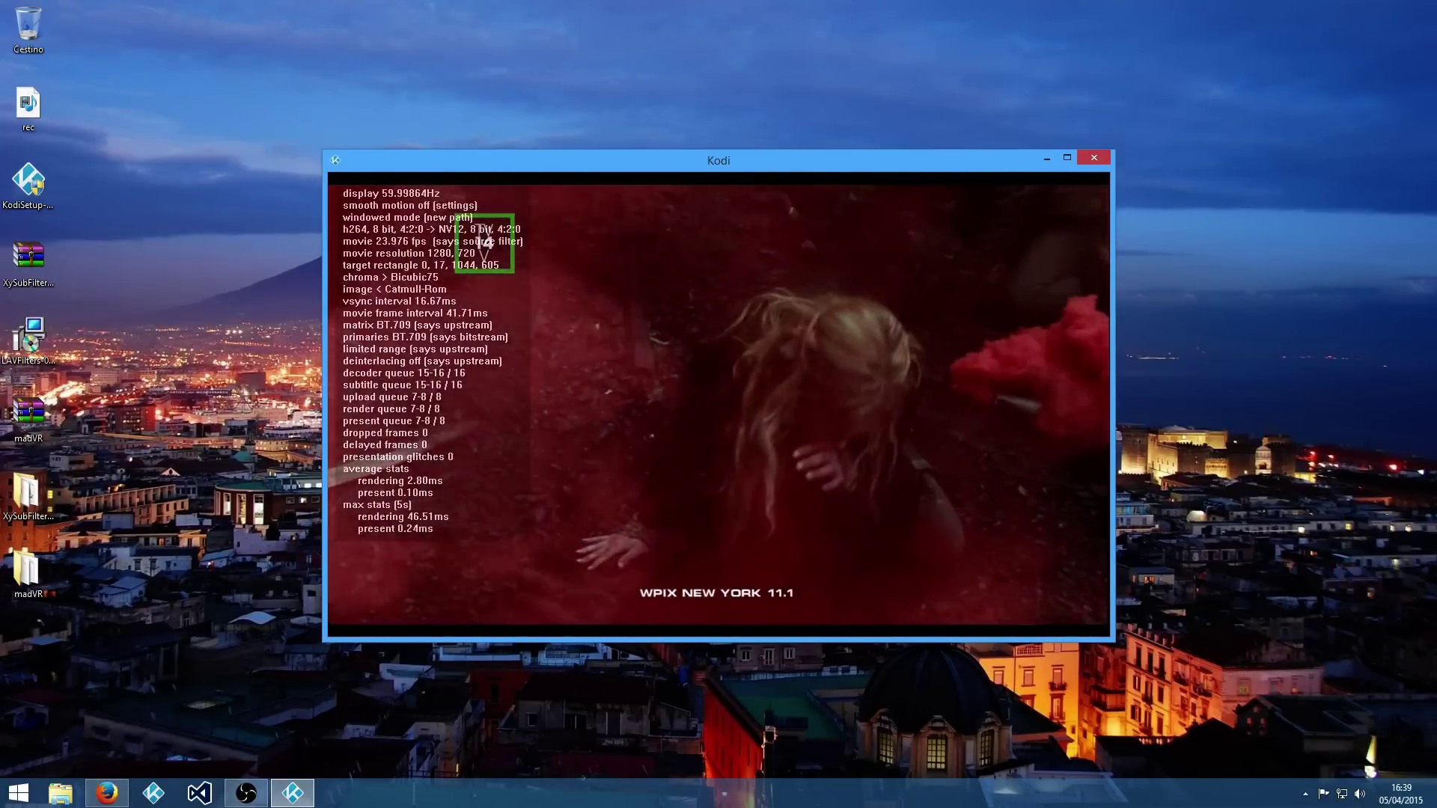
pyautogui.press('m')
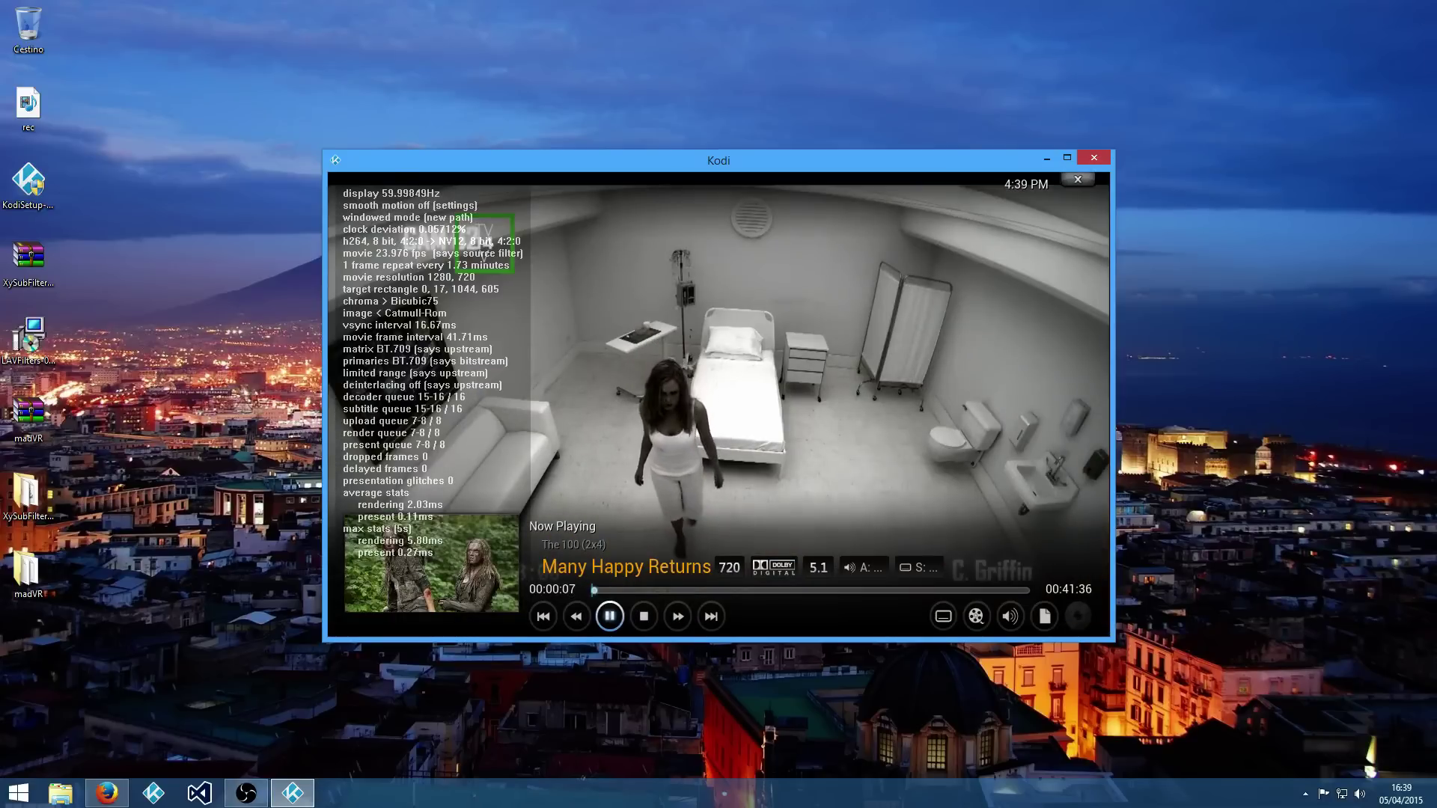
pyautogui.hotkey('ctrl', 'j')
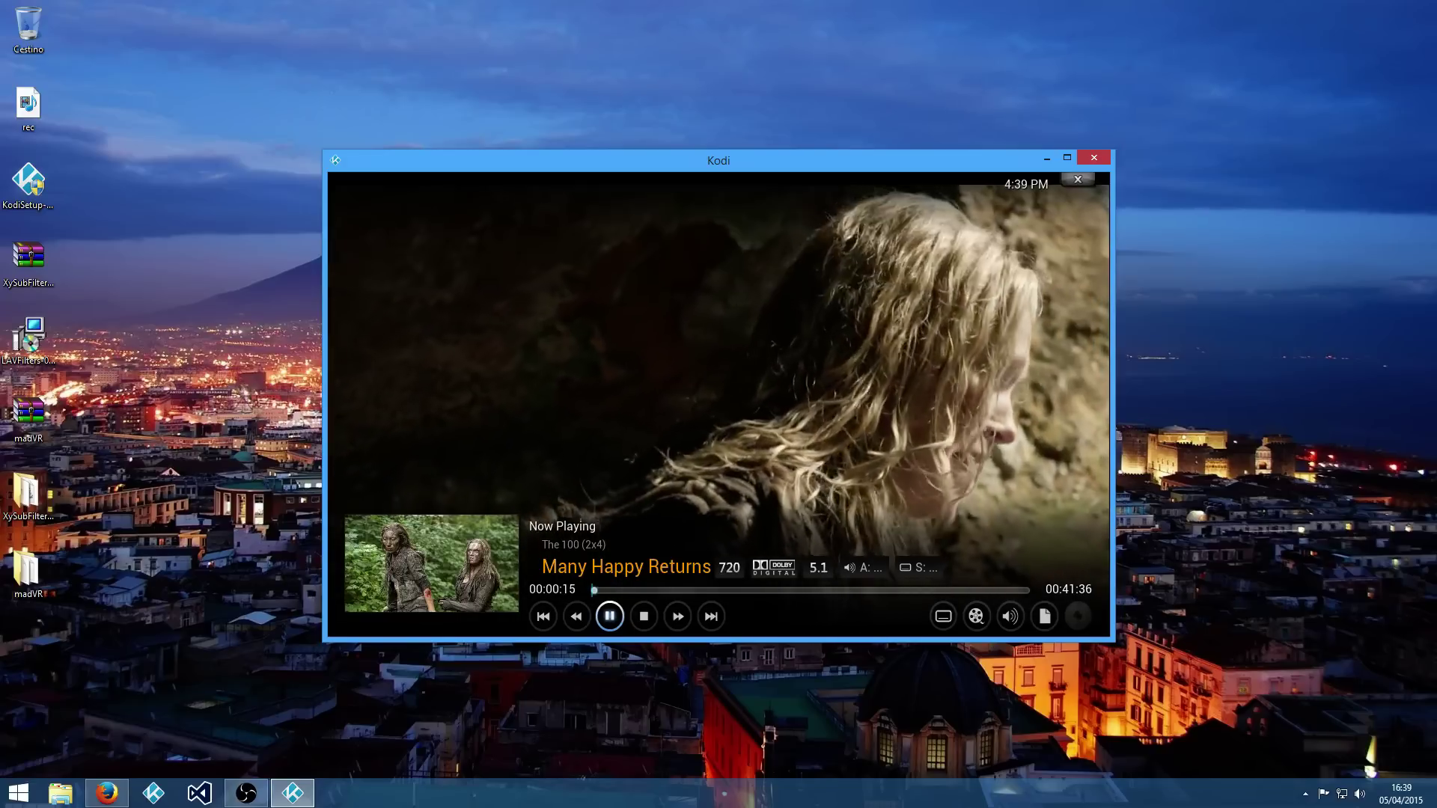
# - Open the video settings for the playing episode from the playback controls
pyautogui.press('Right')
pyautogui.press('Right')
pyautogui.press('Right')
pyautogui.press('Right')
pyautogui.press('Right')
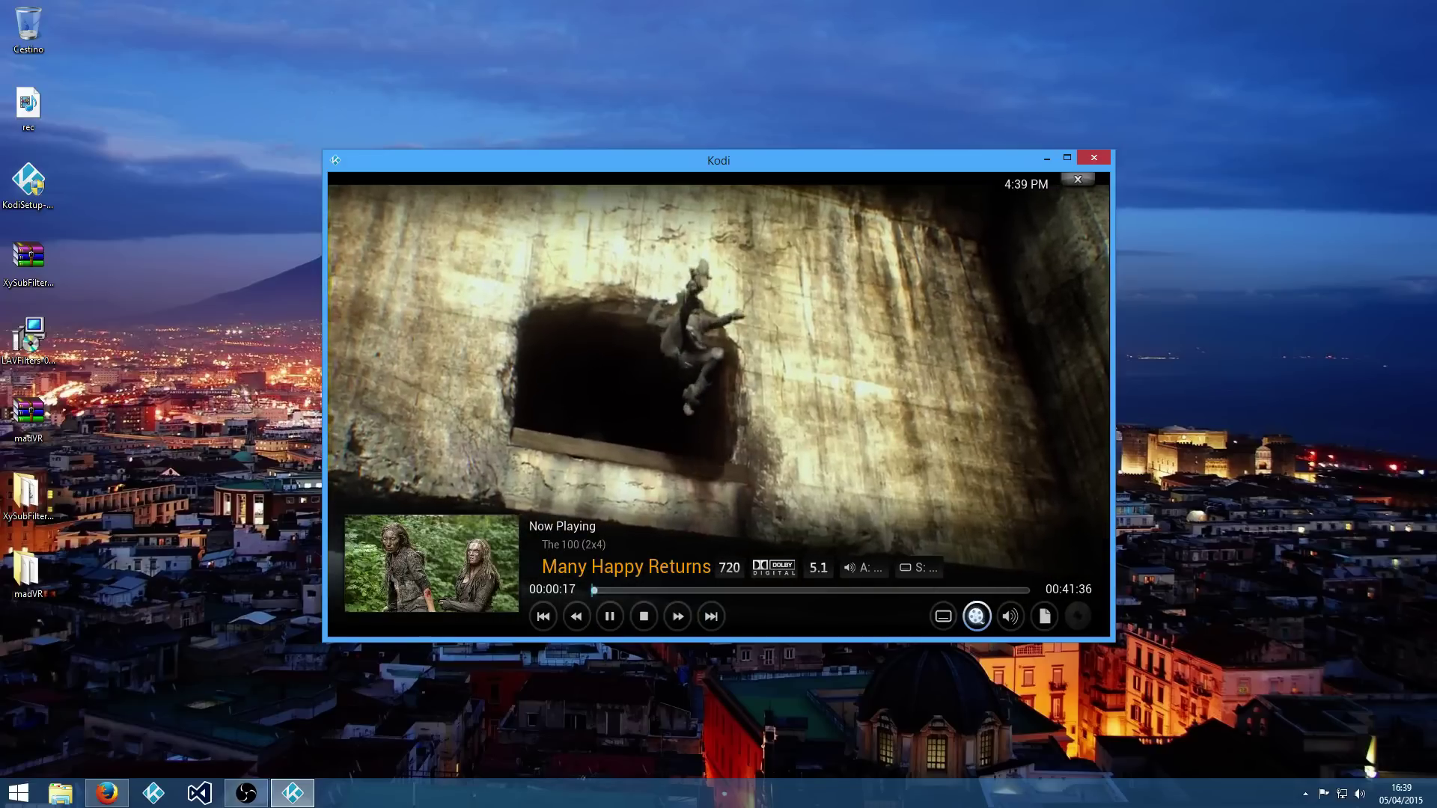
pyautogui.press('Return')
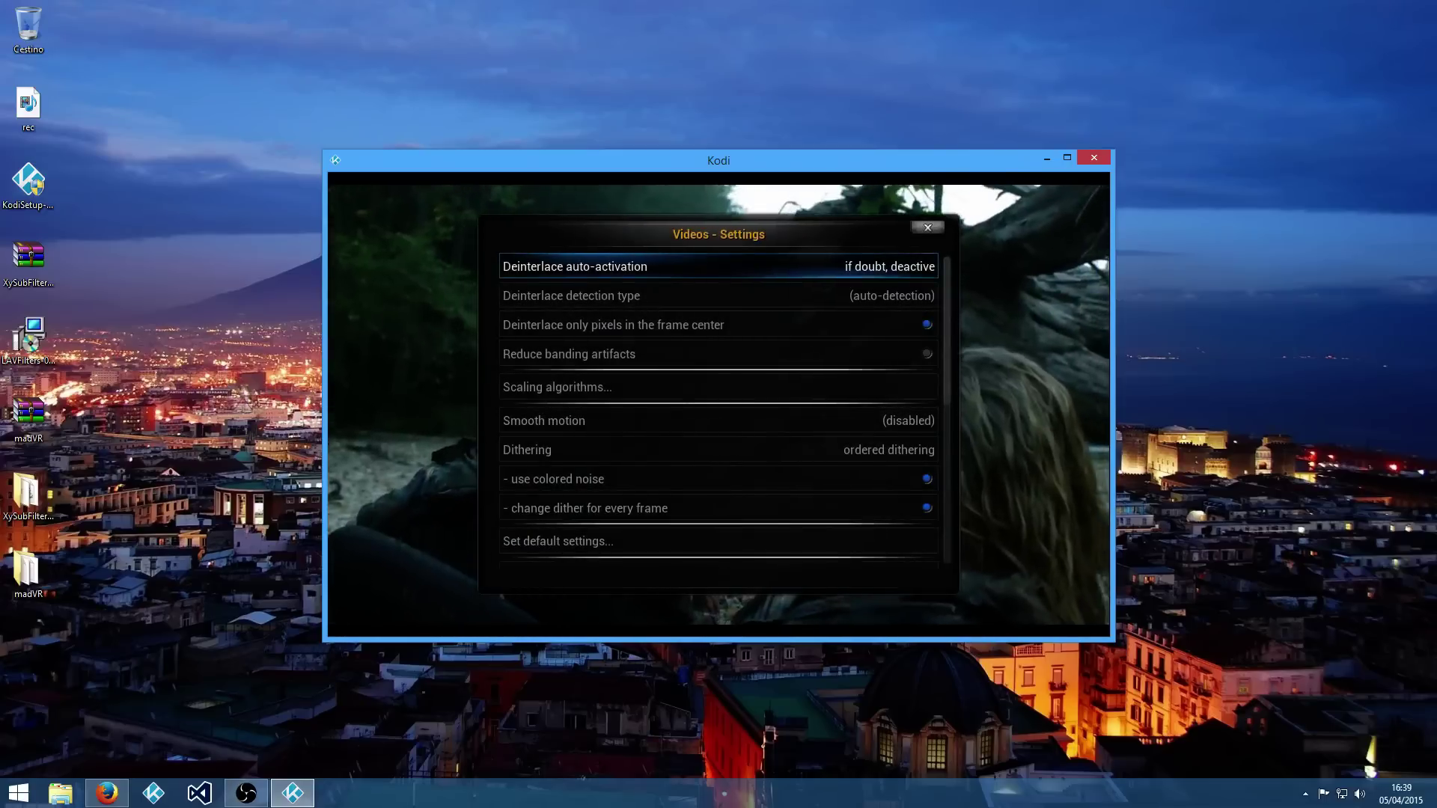
# - Look through the playback video settings and examine the list of DSPlayer filters in use
pyautogui.press('Down')
pyautogui.press('Down')
pyautogui.press('Down')
pyautogui.press('Down')
pyautogui.press('Down')
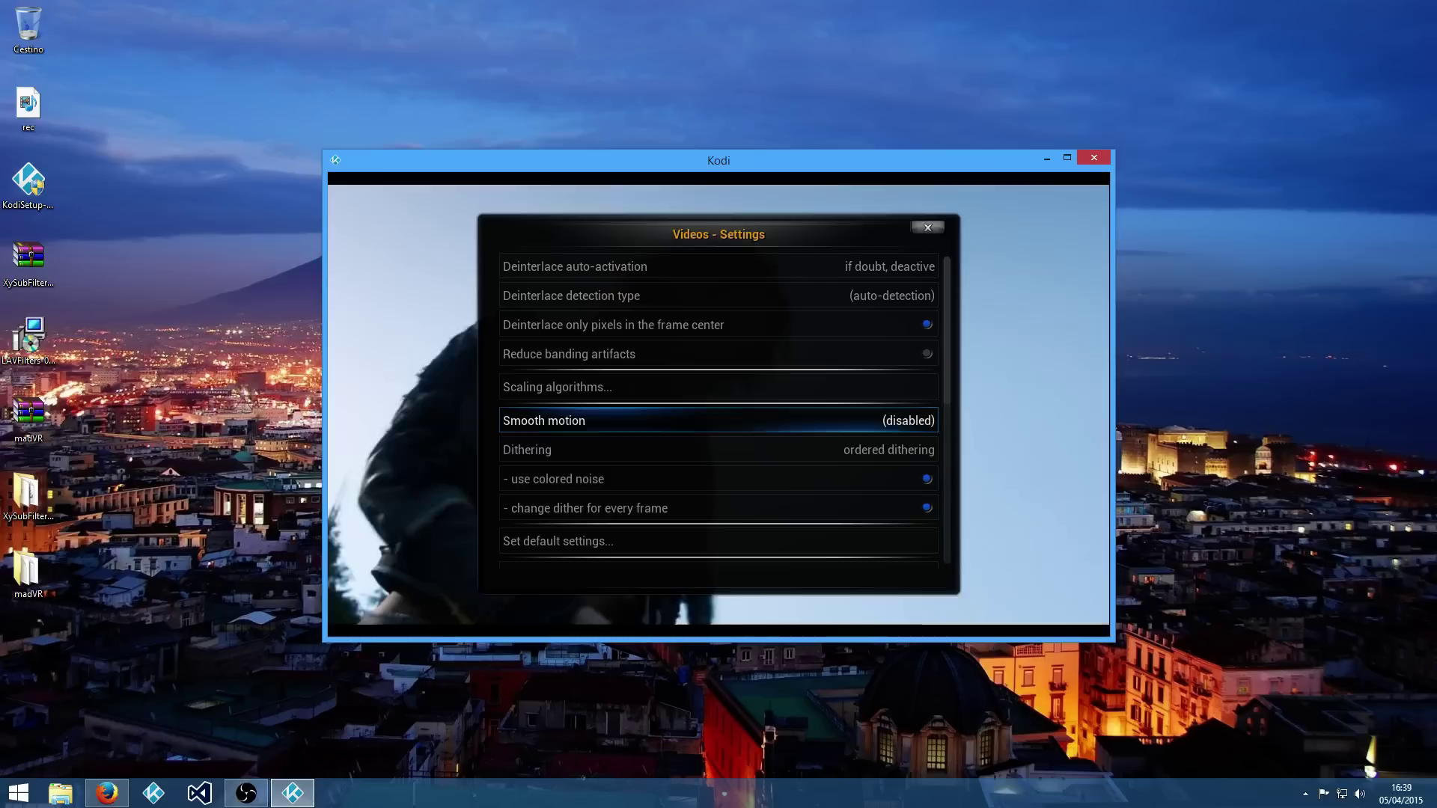
pyautogui.press('Down')
pyautogui.press('Down')
pyautogui.press('Down')
pyautogui.press('Down')
pyautogui.press('Down')
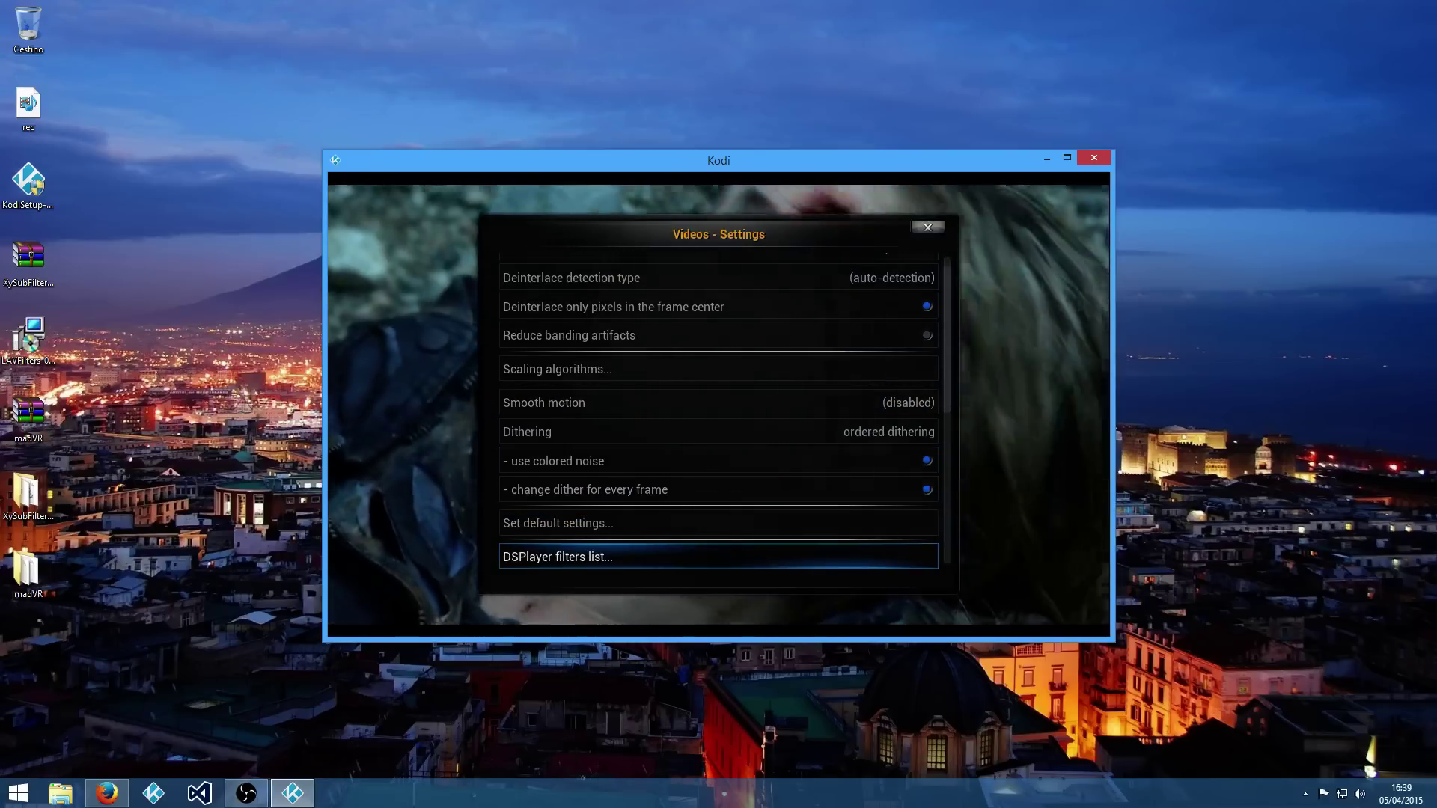
pyautogui.press('Return')
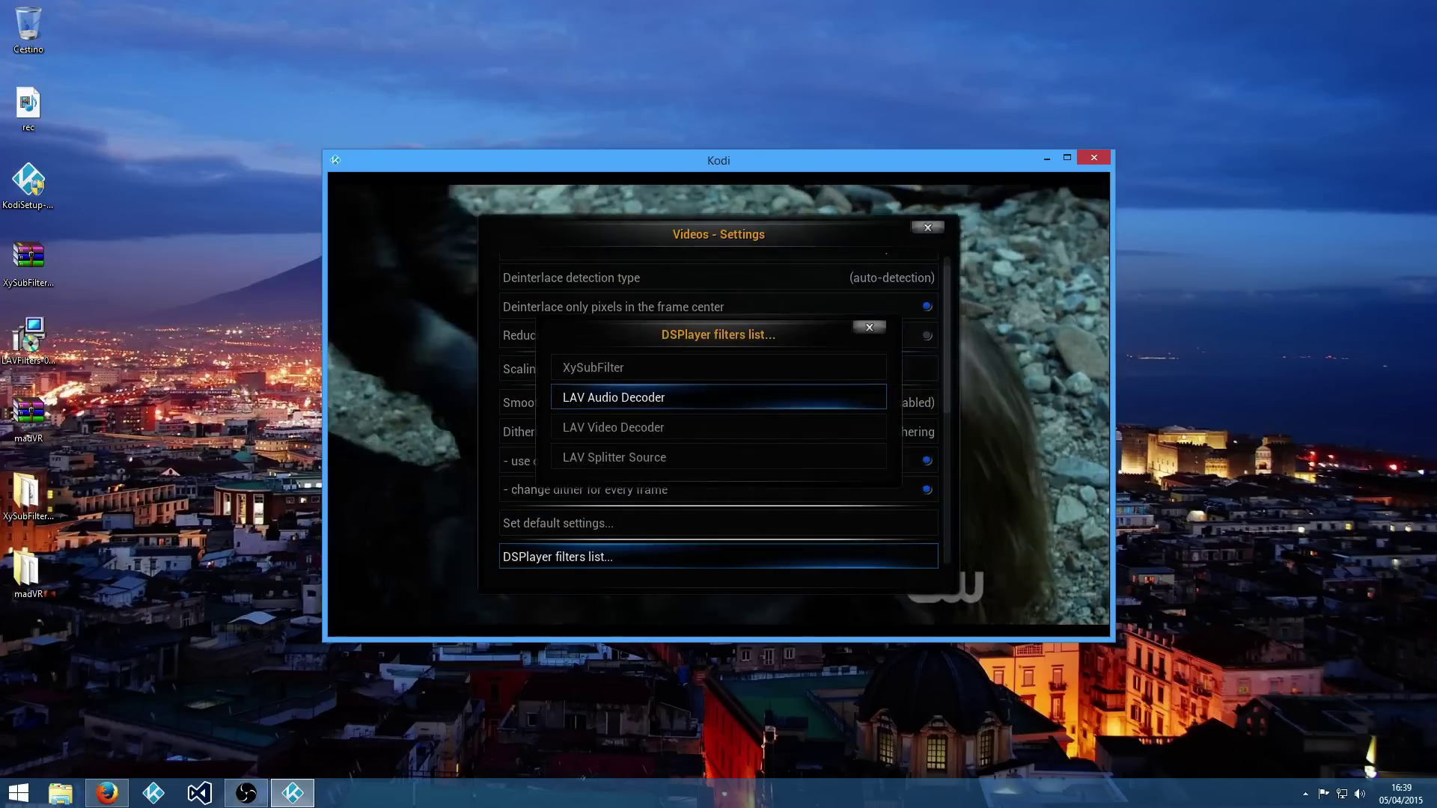
pyautogui.press('Escape')
# - Set chroma upscaling to Jinc (4 taps) in the scaling algorithms
pyautogui.press('Up')
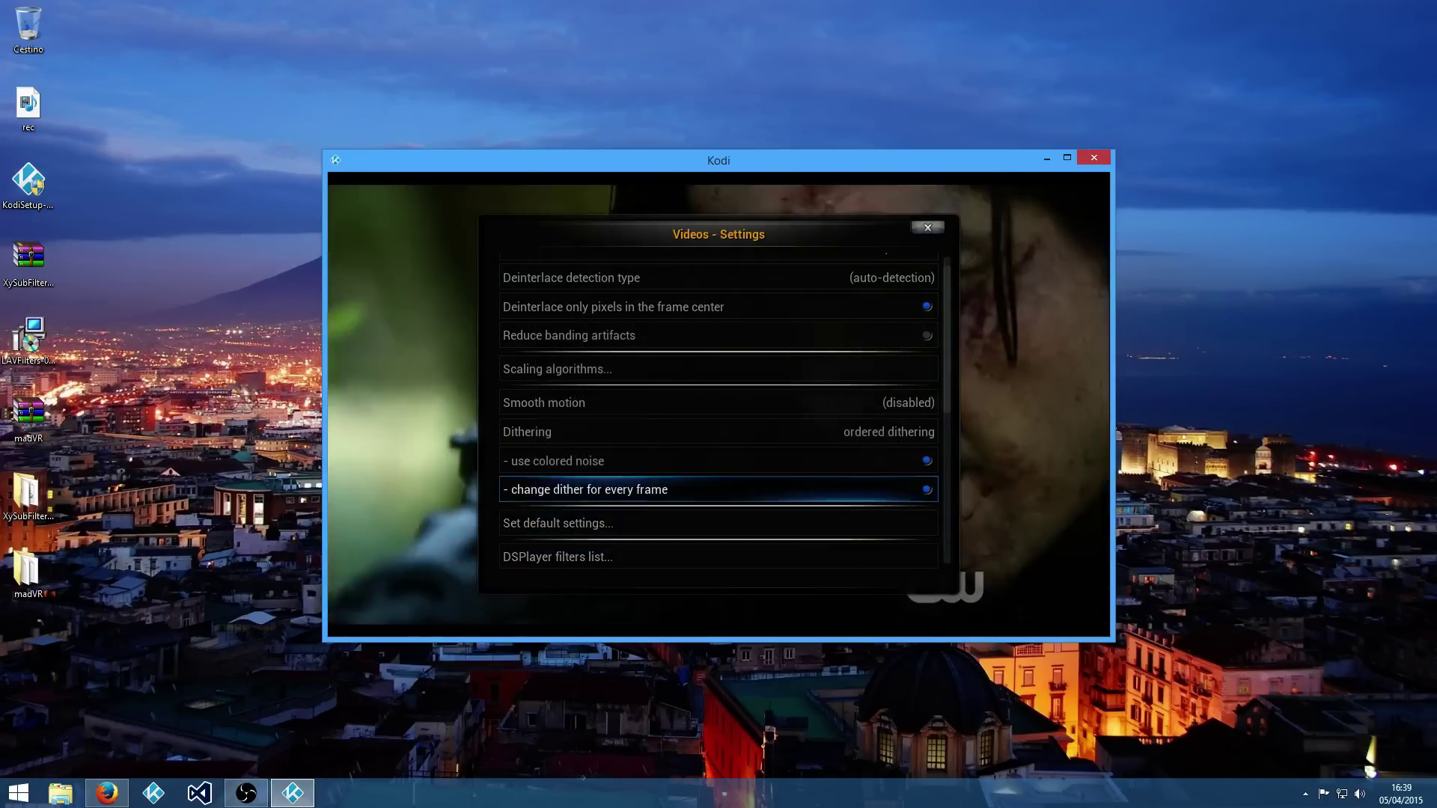
pyautogui.press('Up')
pyautogui.press('Up')
pyautogui.press('Up')
pyautogui.press('Up')
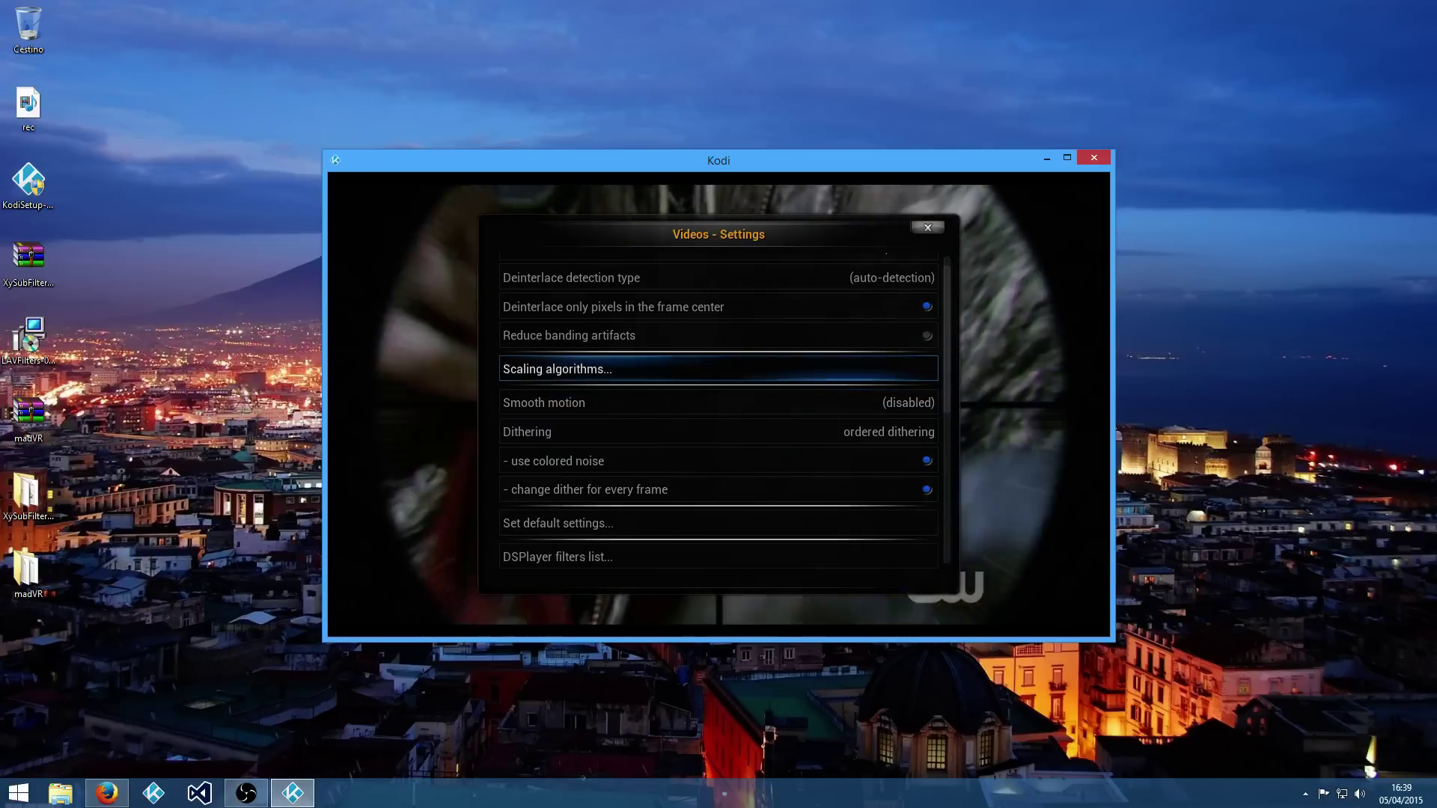
pyautogui.press('Return')
pyautogui.press('Return')
pyautogui.press('Down')
pyautogui.press('Down')
pyautogui.press('Down')
pyautogui.press('Down')
pyautogui.press('Down')
pyautogui.press('Down')
pyautogui.press('Down')
pyautogui.press('Down')
pyautogui.press('Down')
pyautogui.press('Down')
pyautogui.press('Down')
pyautogui.press('Down')
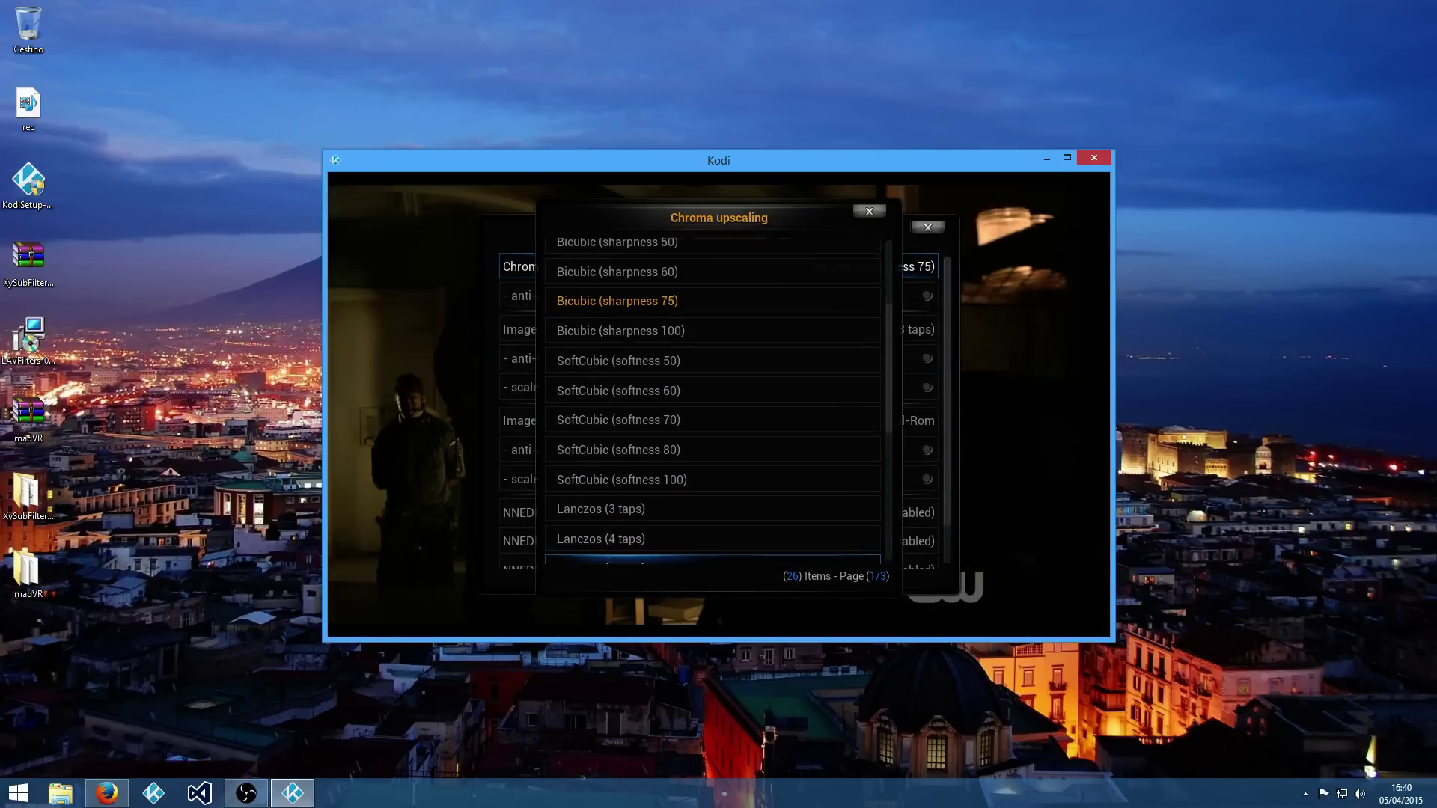
pyautogui.press('Down')
pyautogui.press('Down')
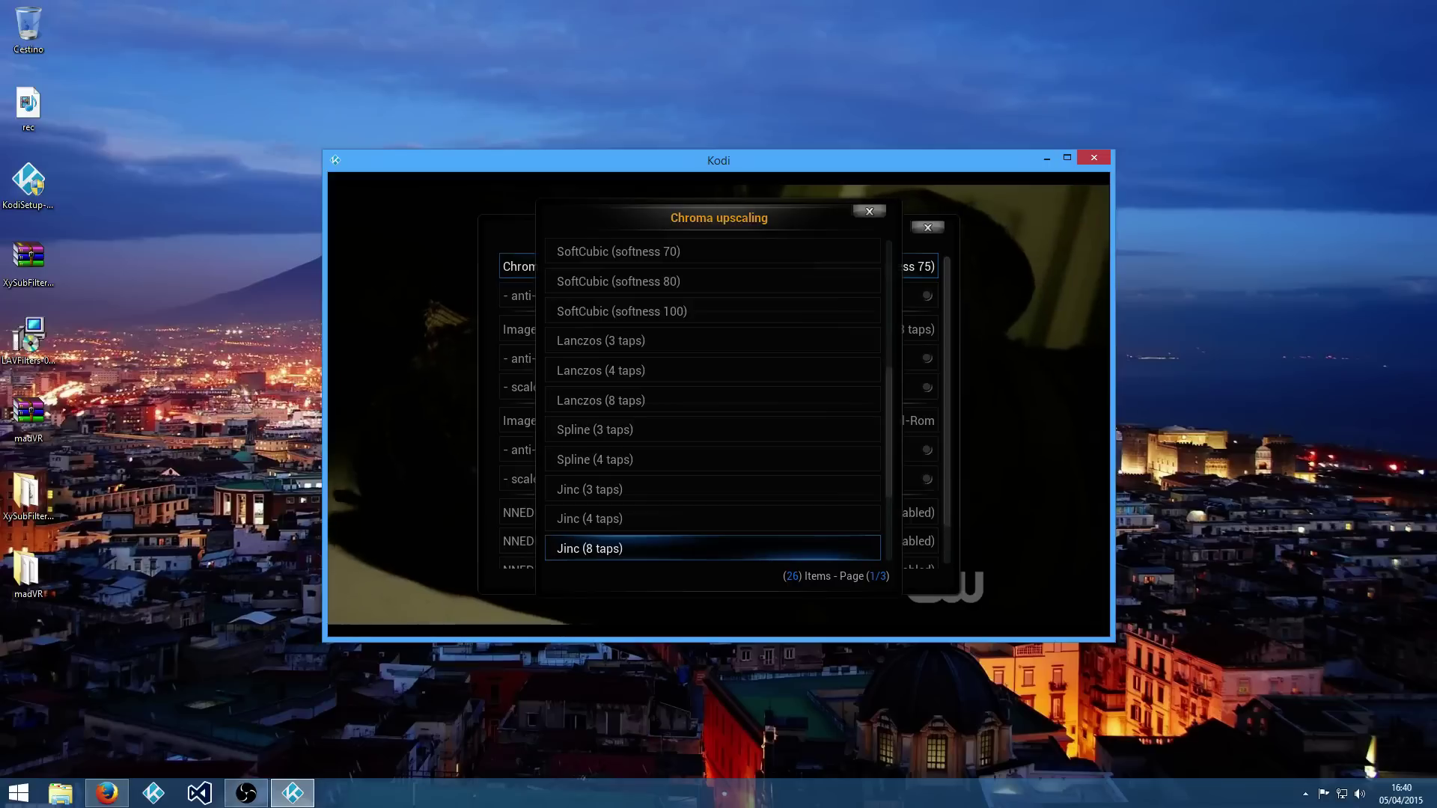
pyautogui.press('Up')
pyautogui.press('Return')
# - Set image upscaling to Jinc (4 taps) in the scaling algorithms
pyautogui.press('Down')
pyautogui.press('Down')
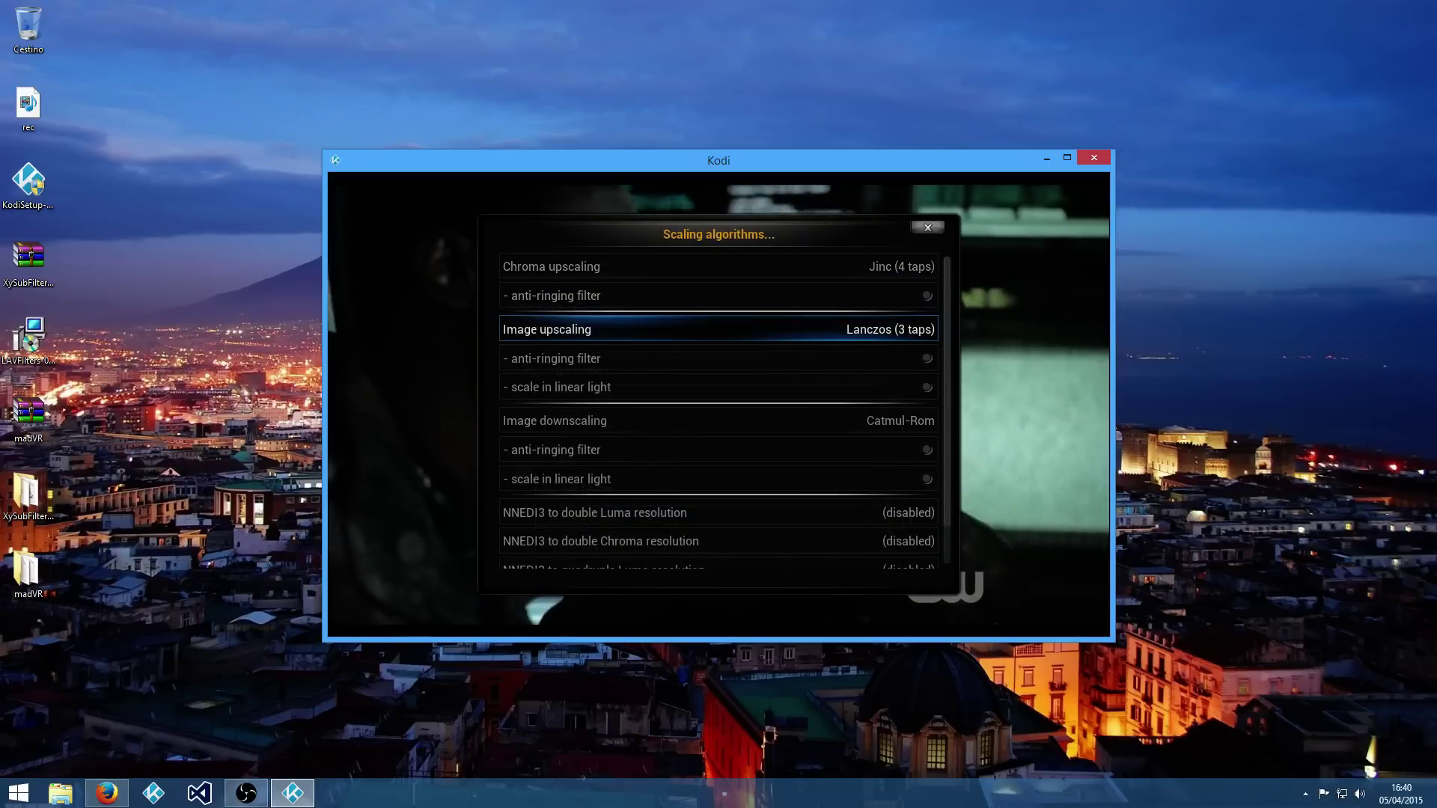
pyautogui.press('Return')
pyautogui.press('Down')
pyautogui.press('Down')
pyautogui.press('Down')
pyautogui.press('Down')
pyautogui.press('Down')
pyautogui.press('Down')
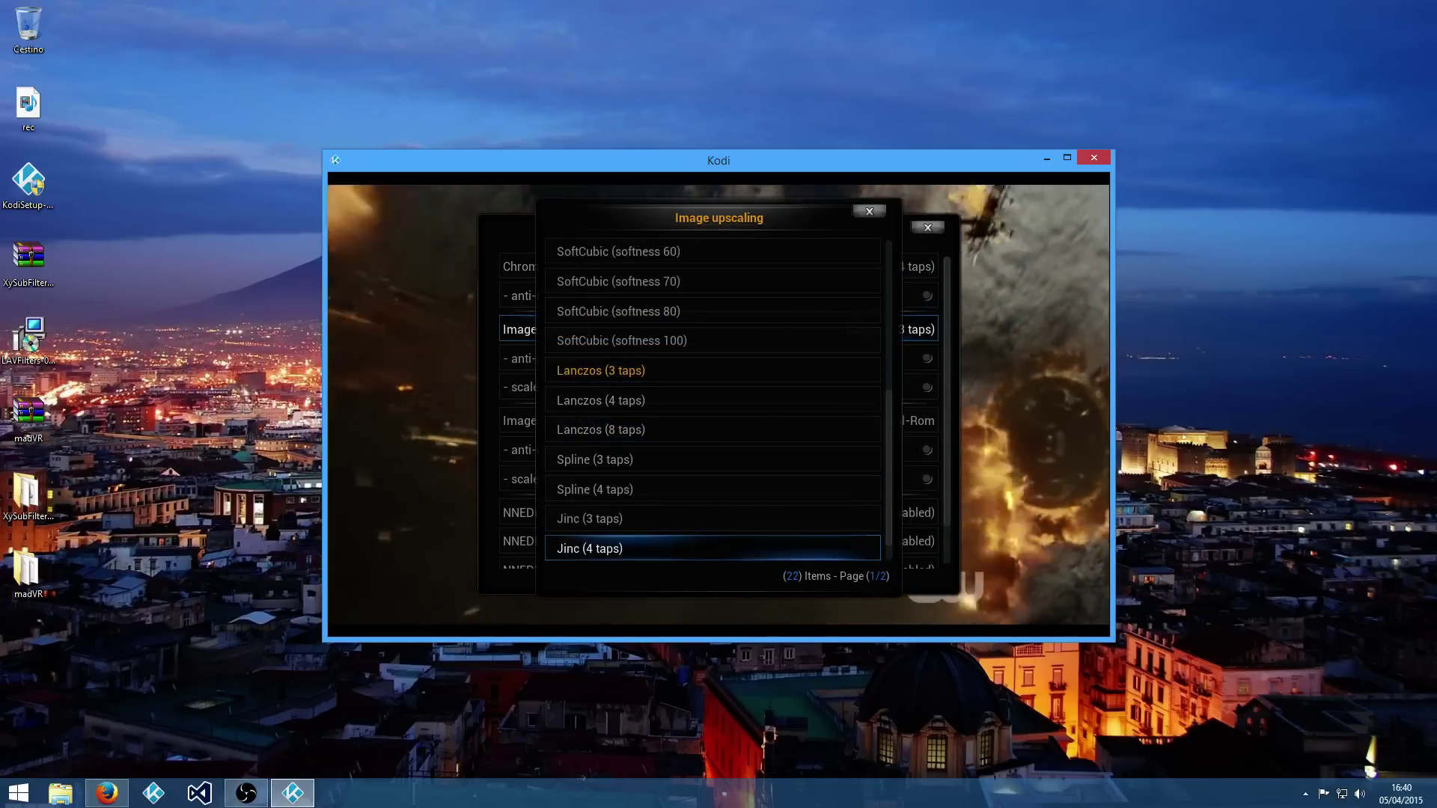
pyautogui.press('Escape')
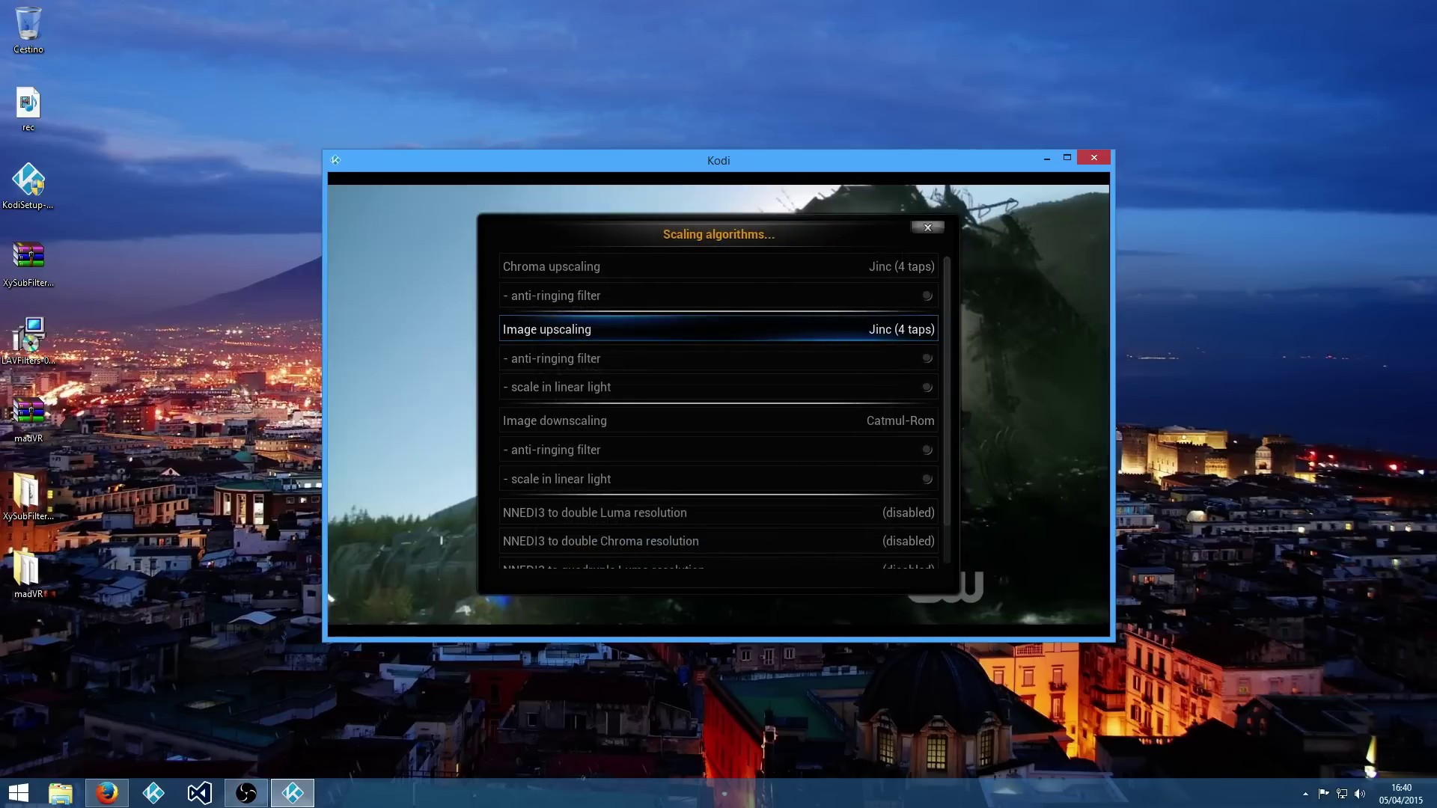
# - Set NNEDI3 to double Luma resolution to use (16 Neurons)
pyautogui.press('Down')
pyautogui.press('Down')
pyautogui.press('Down')
pyautogui.press('Down')
pyautogui.press('Down')
pyautogui.press('Down')
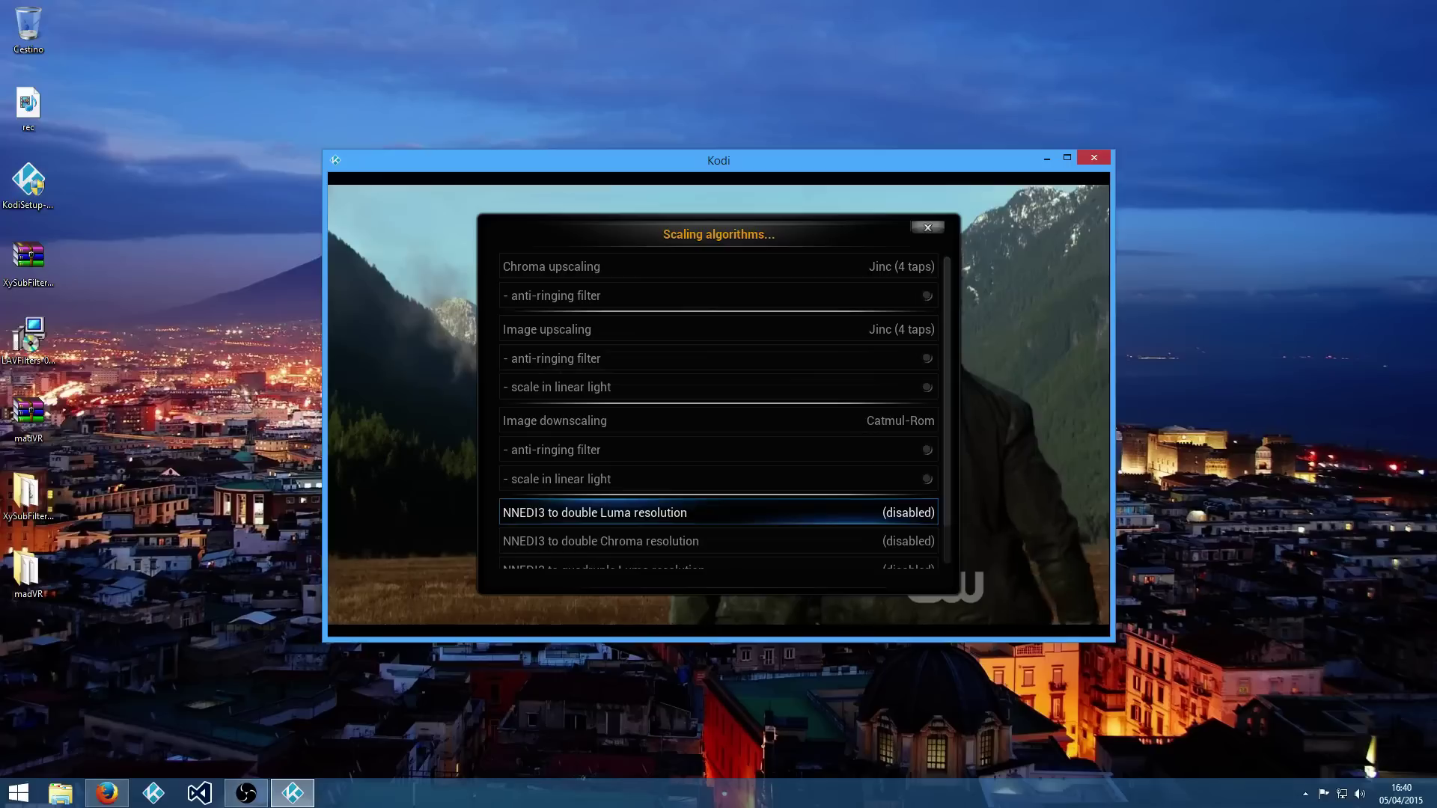
pyautogui.press('Return')
pyautogui.press('Down')
pyautogui.press('Return')
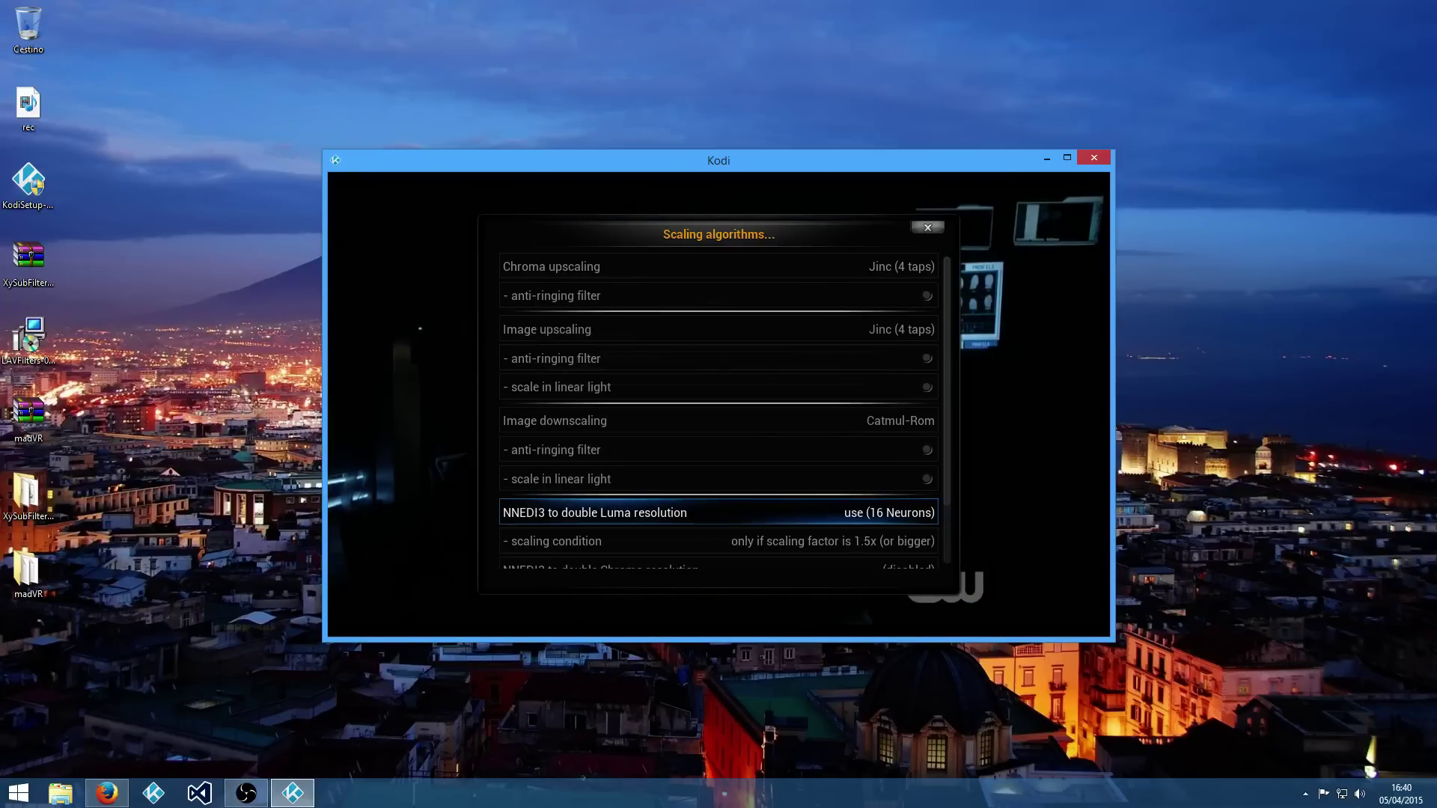
# - Set NNEDI3 to double Chroma resolution to use (16 Neurons) and close the scaling algorithms
pyautogui.press('Down')
pyautogui.press('Down')
pyautogui.press('Return')
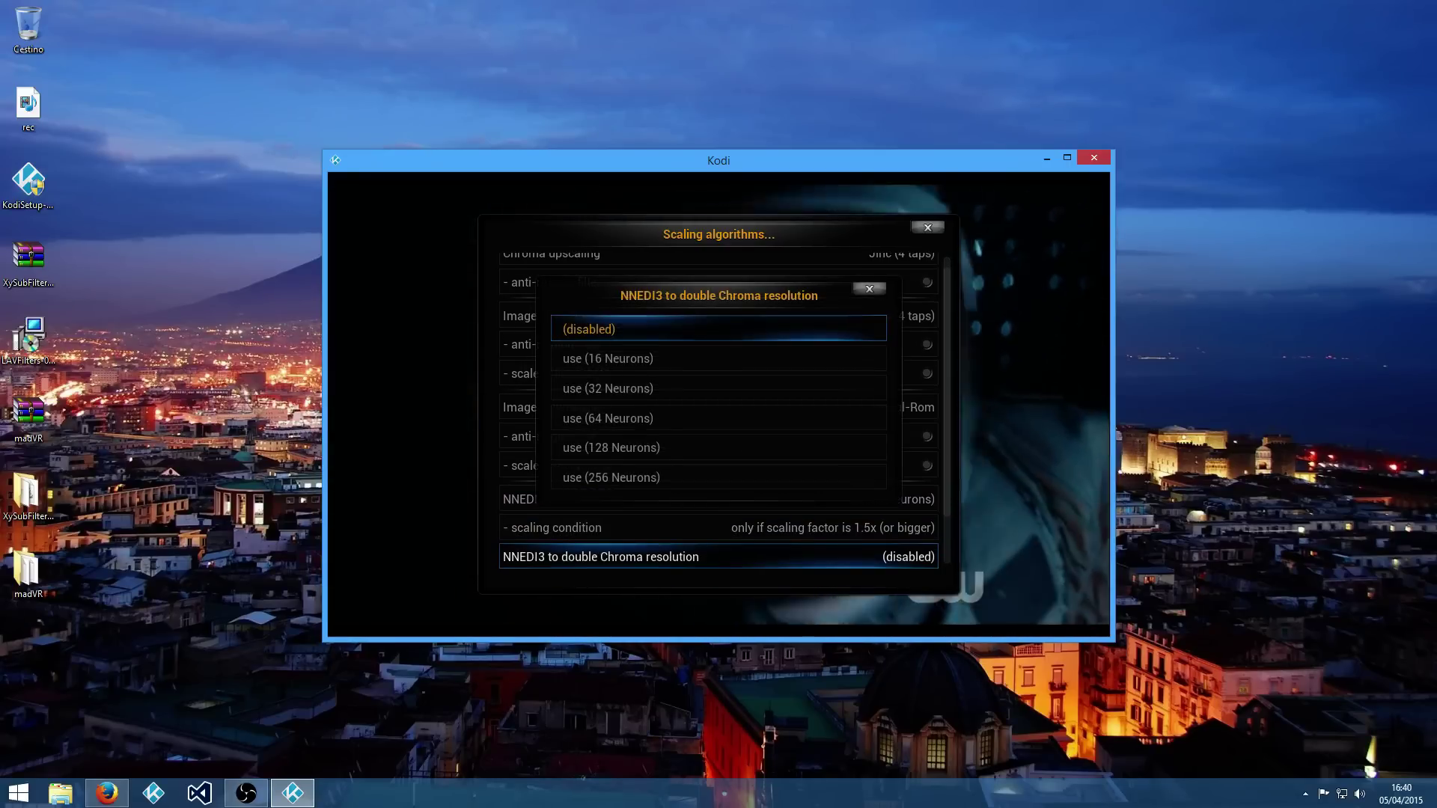
pyautogui.press('Down')
pyautogui.press('Return')
pyautogui.press('Escape')
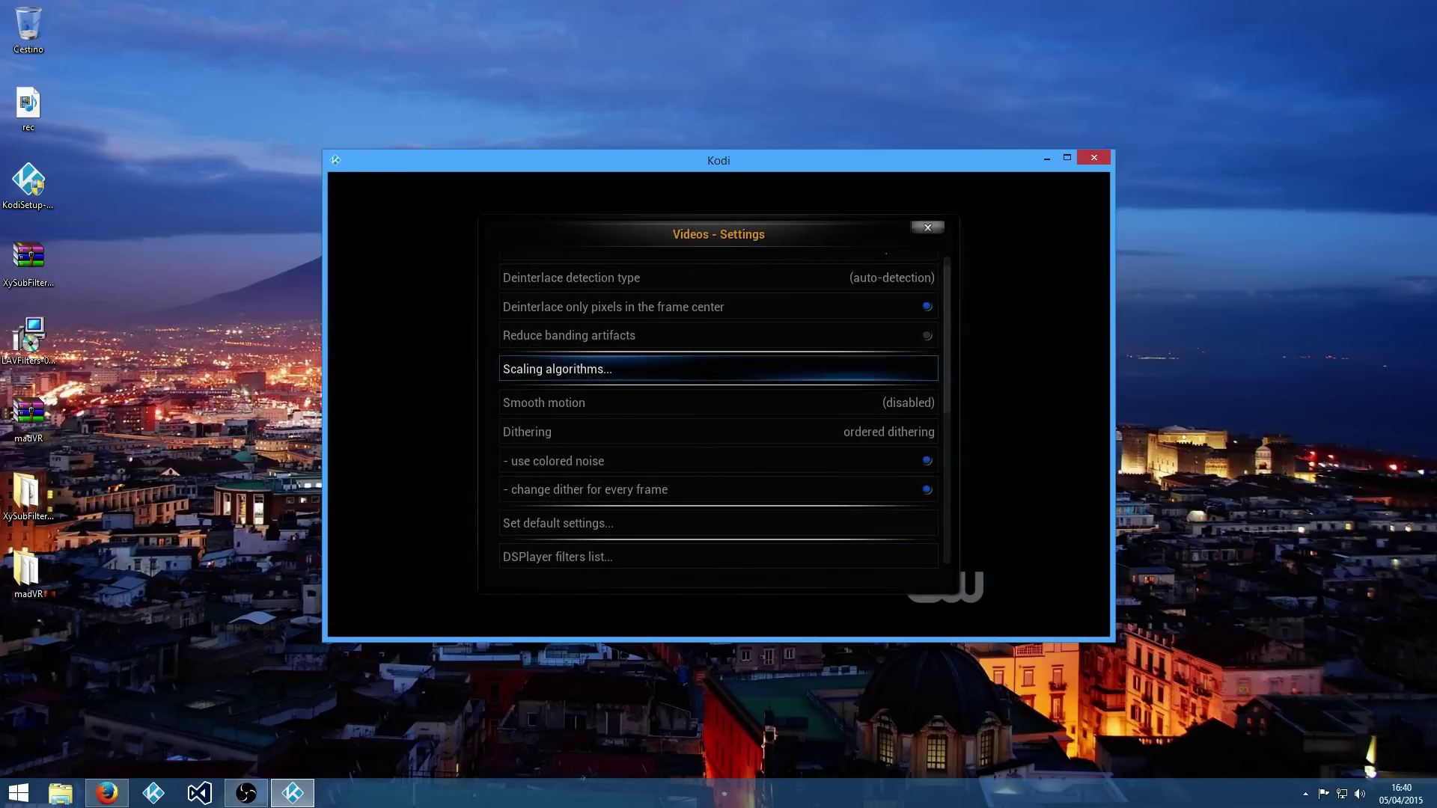
# - Save the current video settings as the default for 720p videos and confirm resetting previously saved values
pyautogui.press('Down')
pyautogui.press('Down')
pyautogui.press('Down')
pyautogui.press('Down')
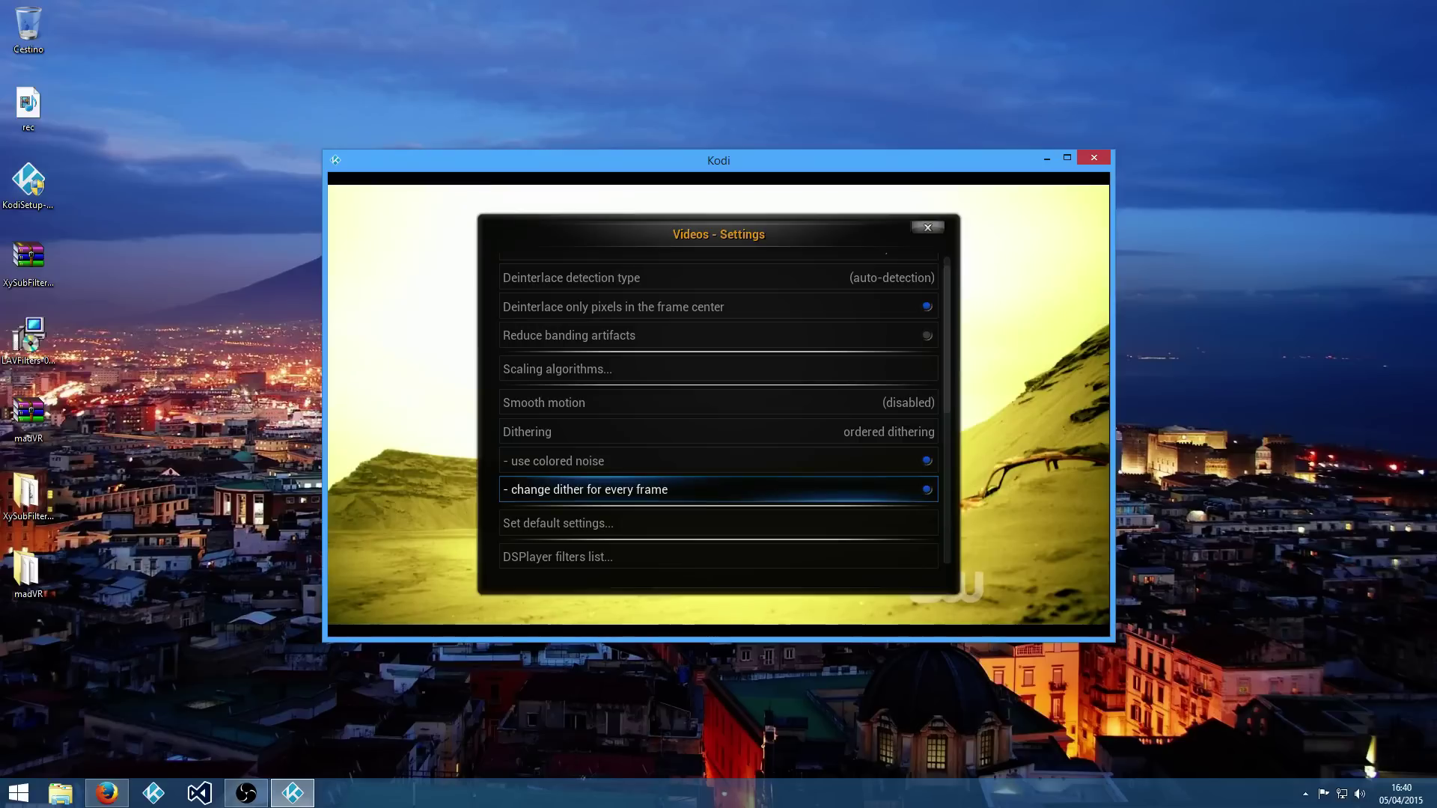
pyautogui.press('Down')
pyautogui.press('Return')
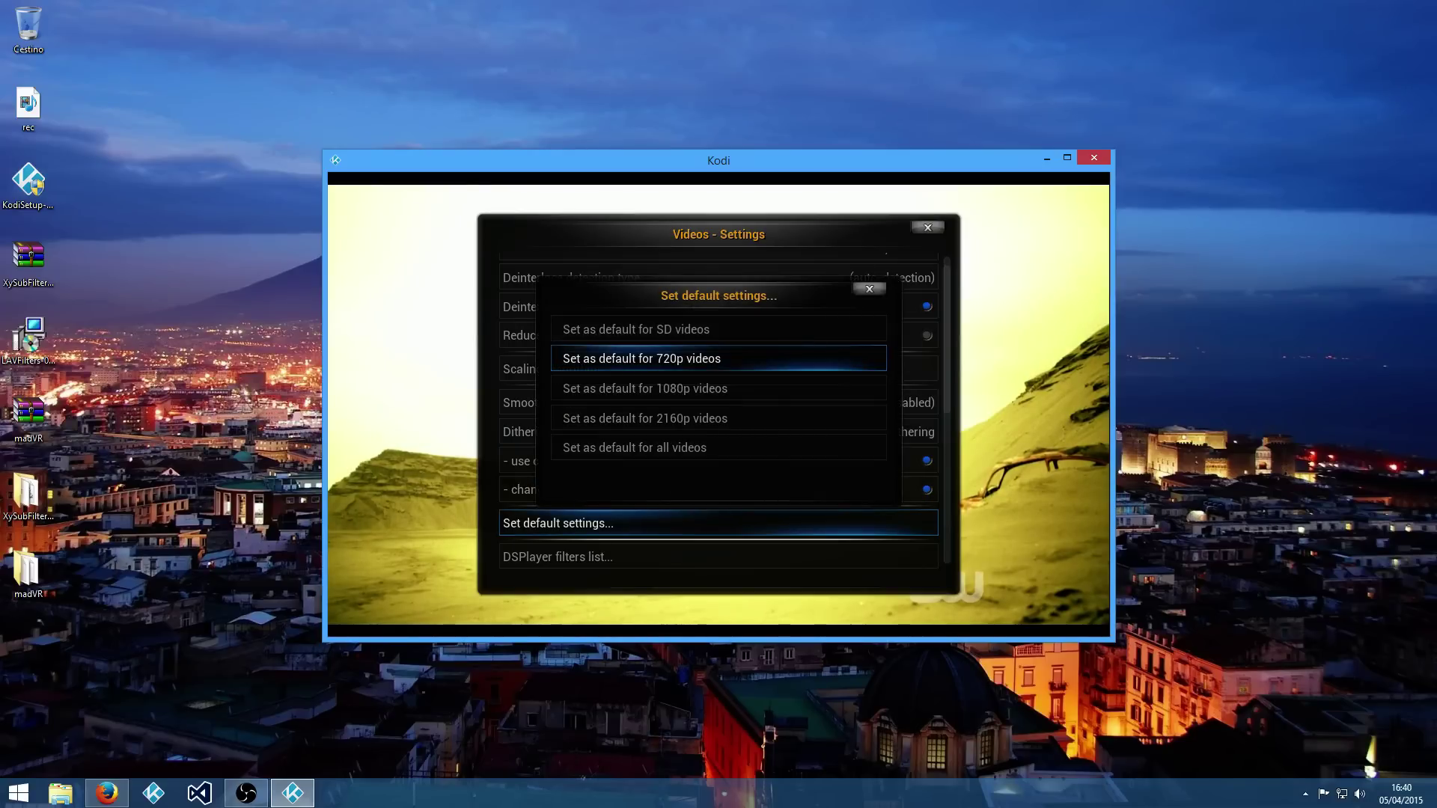
pyautogui.press('Down')
pyautogui.press('Down')
pyautogui.press('Down')
pyautogui.press('Up')
pyautogui.press('Up')
pyautogui.press('Up')
pyautogui.press('Up')
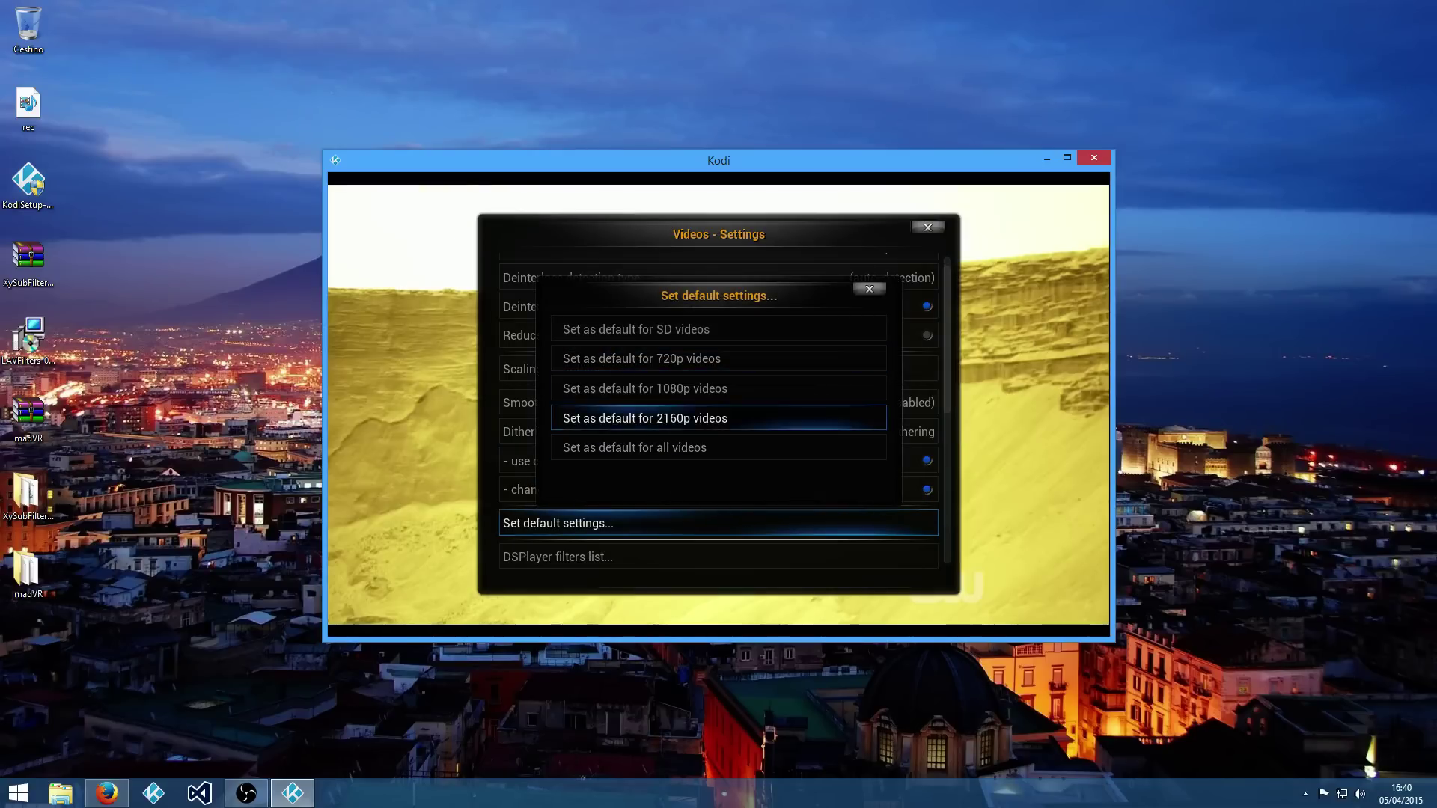
pyautogui.press('Down')
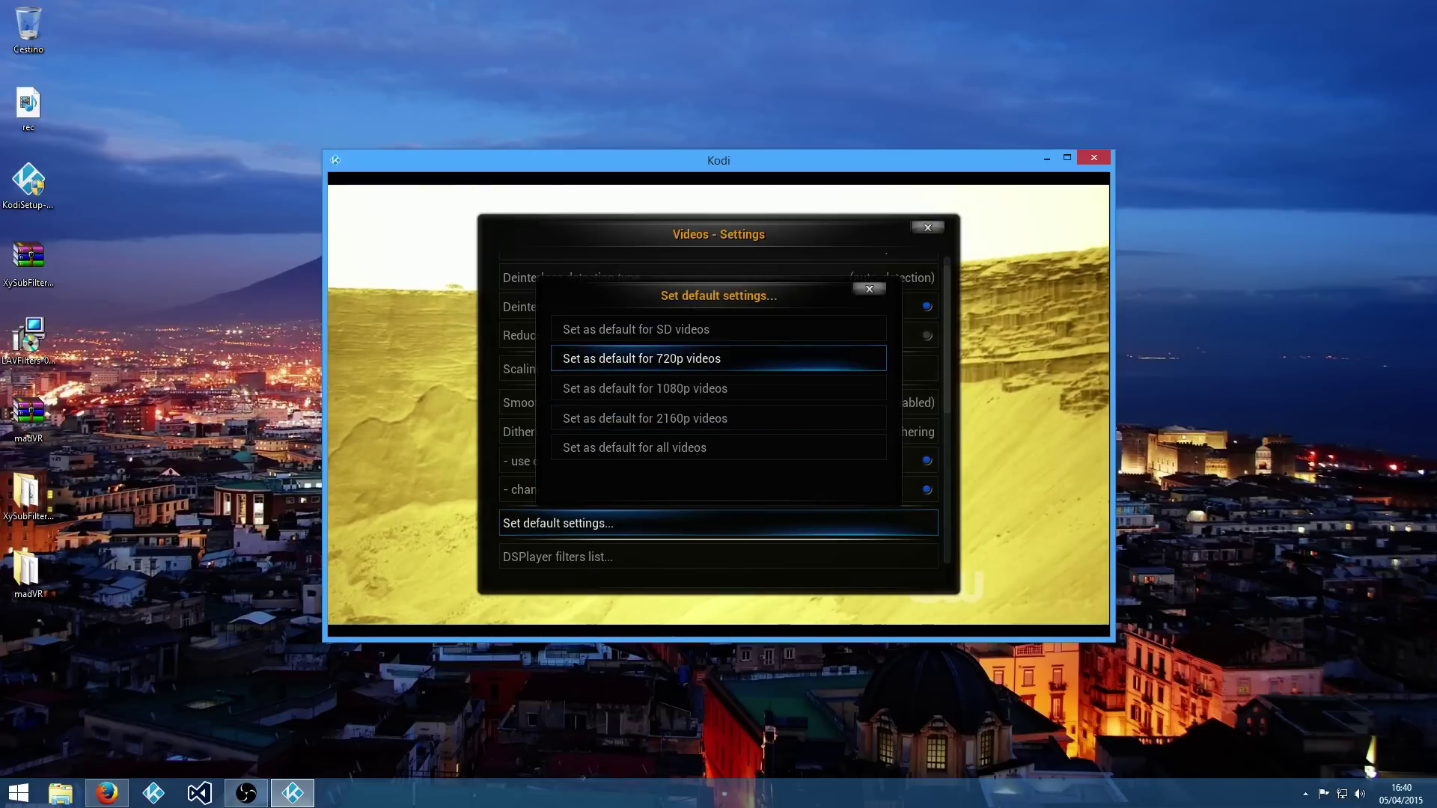
pyautogui.press('Return')
pyautogui.press('Left')
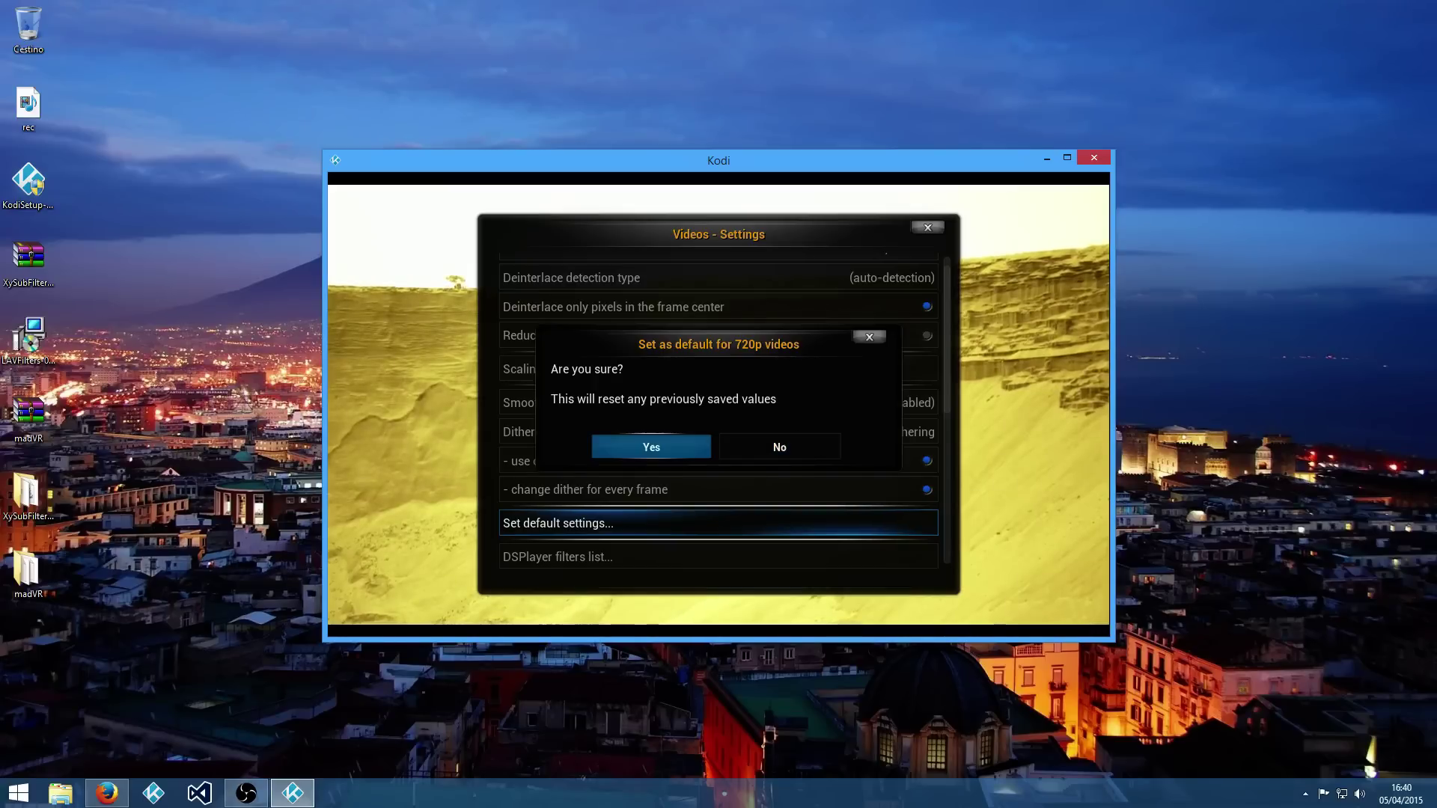
pyautogui.press('Return')
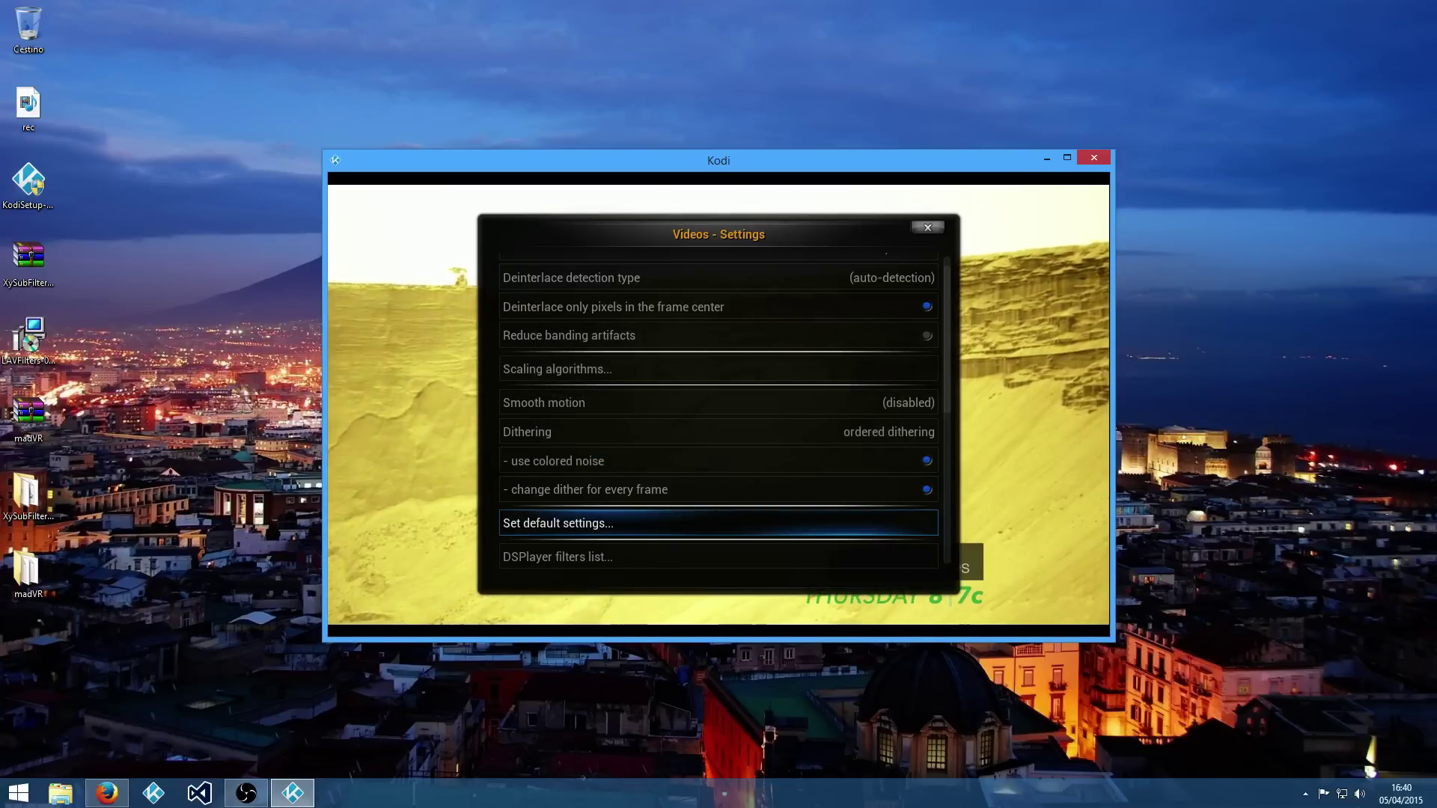
# - Close the video settings and playback controls and skip ahead in the episode
pyautogui.press('Escape')
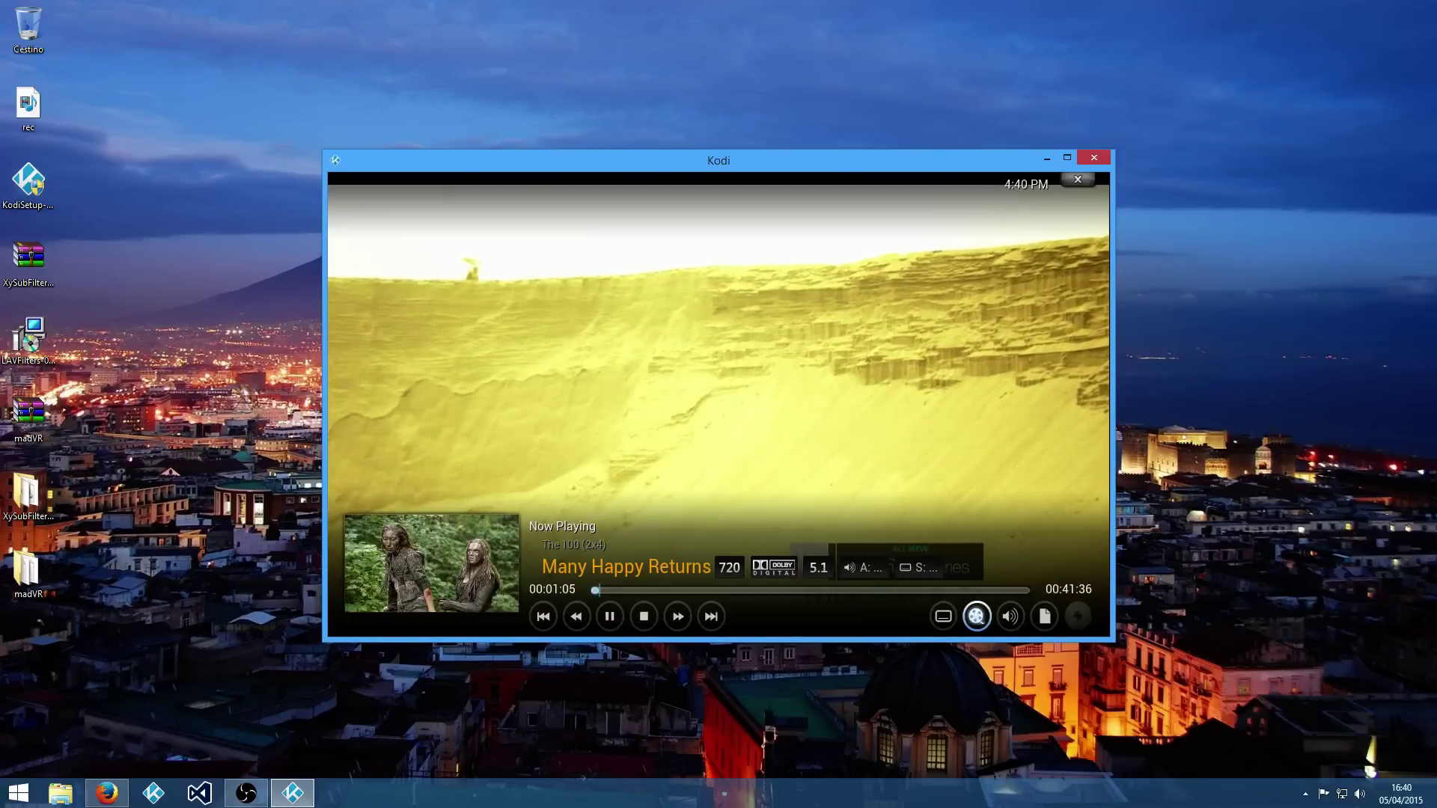
pyautogui.press('Escape')
pyautogui.press('Up')
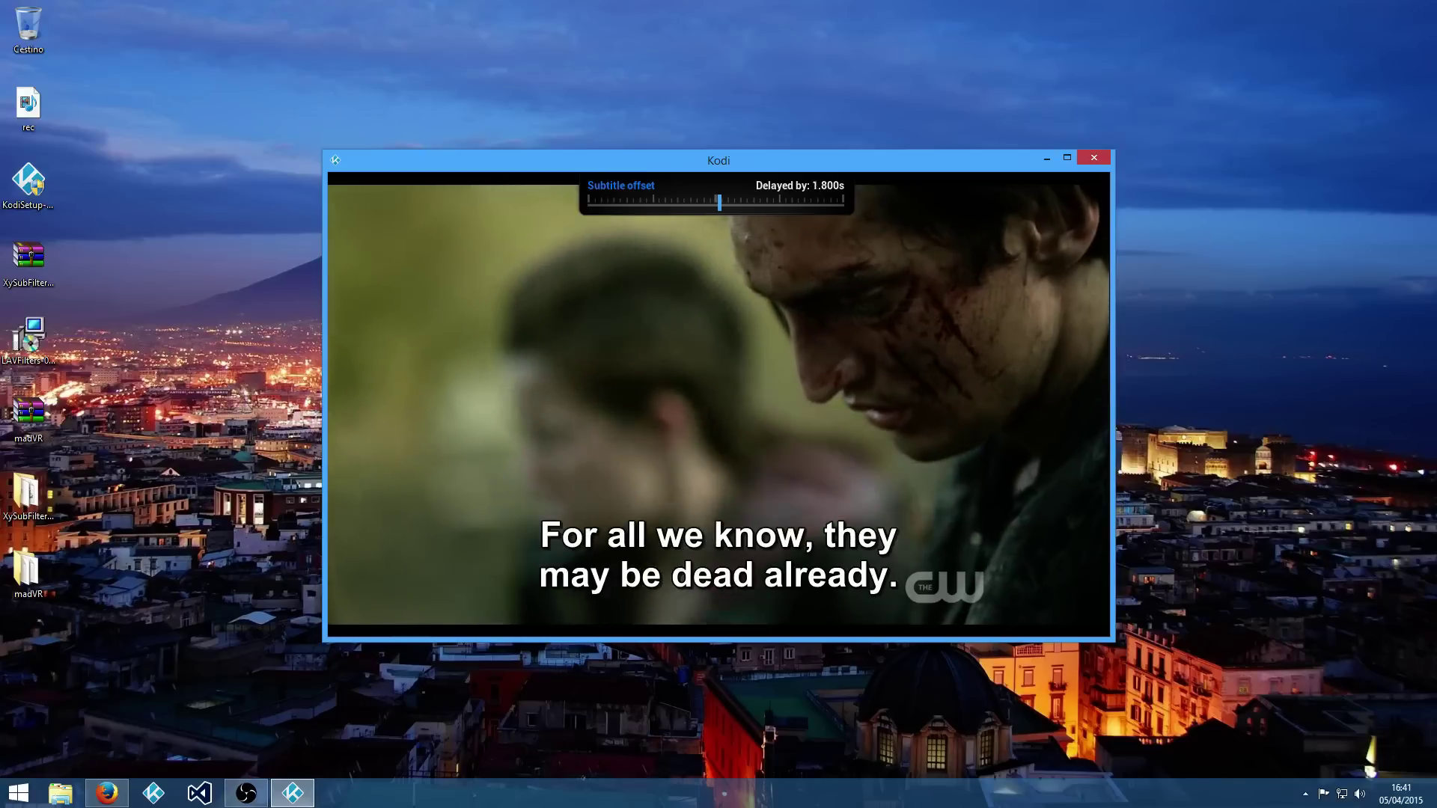
# - Shift the subtitle offset so the subtitles run ahead by 5.700 s
pyautogui.press('Left')
pyautogui.press('Left')
pyautogui.press('Left')
pyautogui.press('Left')
pyautogui.press('Left')
pyautogui.press('Left')
pyautogui.press('Left')
pyautogui.press('Left')
pyautogui.press('Left')
pyautogui.press('Left')
pyautogui.press('Left')
pyautogui.press('Left')
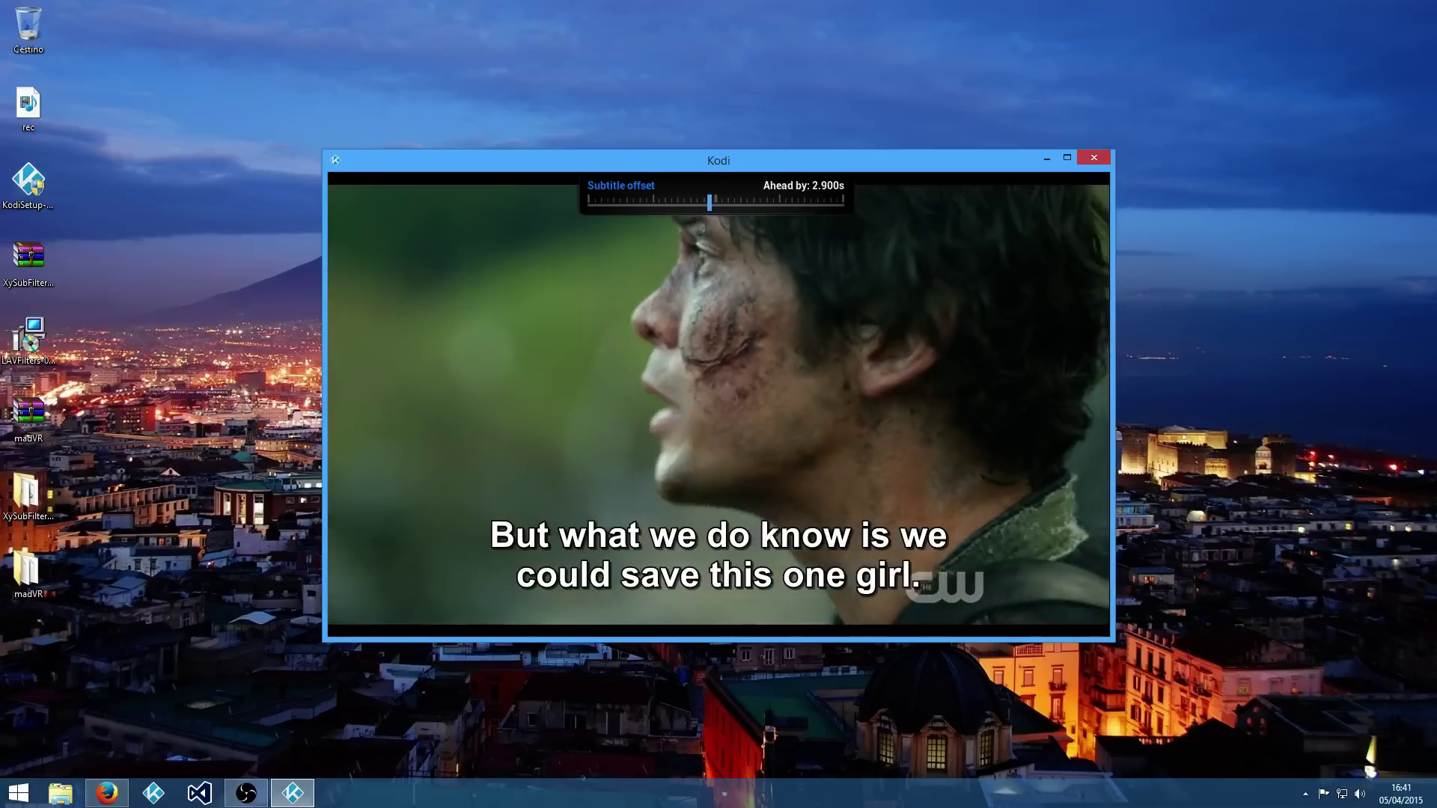
pyautogui.press('Left')
pyautogui.press('Left')
pyautogui.press('Left')
pyautogui.press('Left')
pyautogui.press('Left')
pyautogui.press('Left')
pyautogui.press('Left')
pyautogui.press('Left')
pyautogui.press('Left')
pyautogui.press('Left')
pyautogui.press('Left')
pyautogui.press('Left')
pyautogui.press('Left')
pyautogui.press('Left')
pyautogui.press('Left')
pyautogui.press('Left')
pyautogui.press('Left')
pyautogui.press('Left')
pyautogui.press('Left')
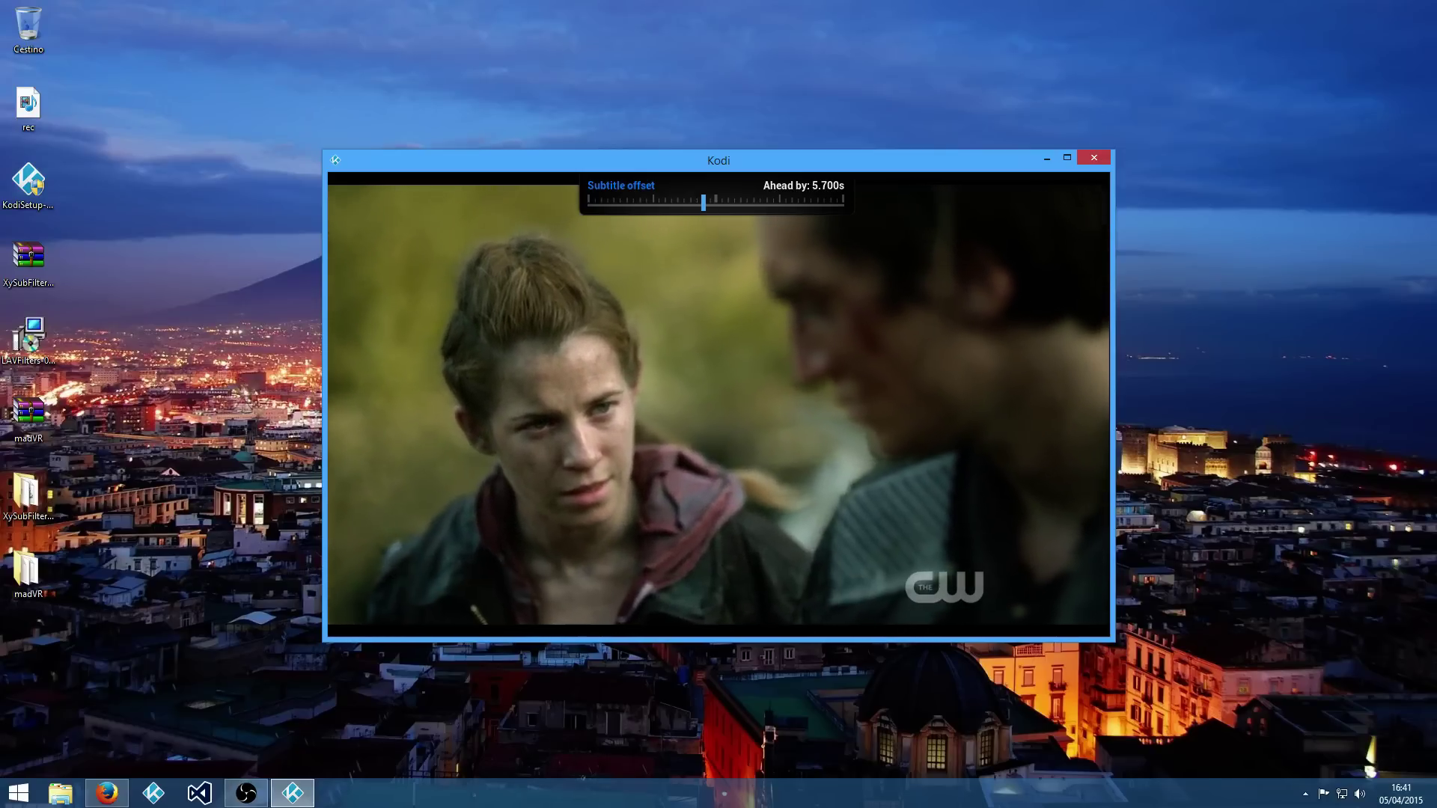
# - Reset the subtitle offset to 0.000 s and return to the unobstructed video
pyautogui.press('Left')
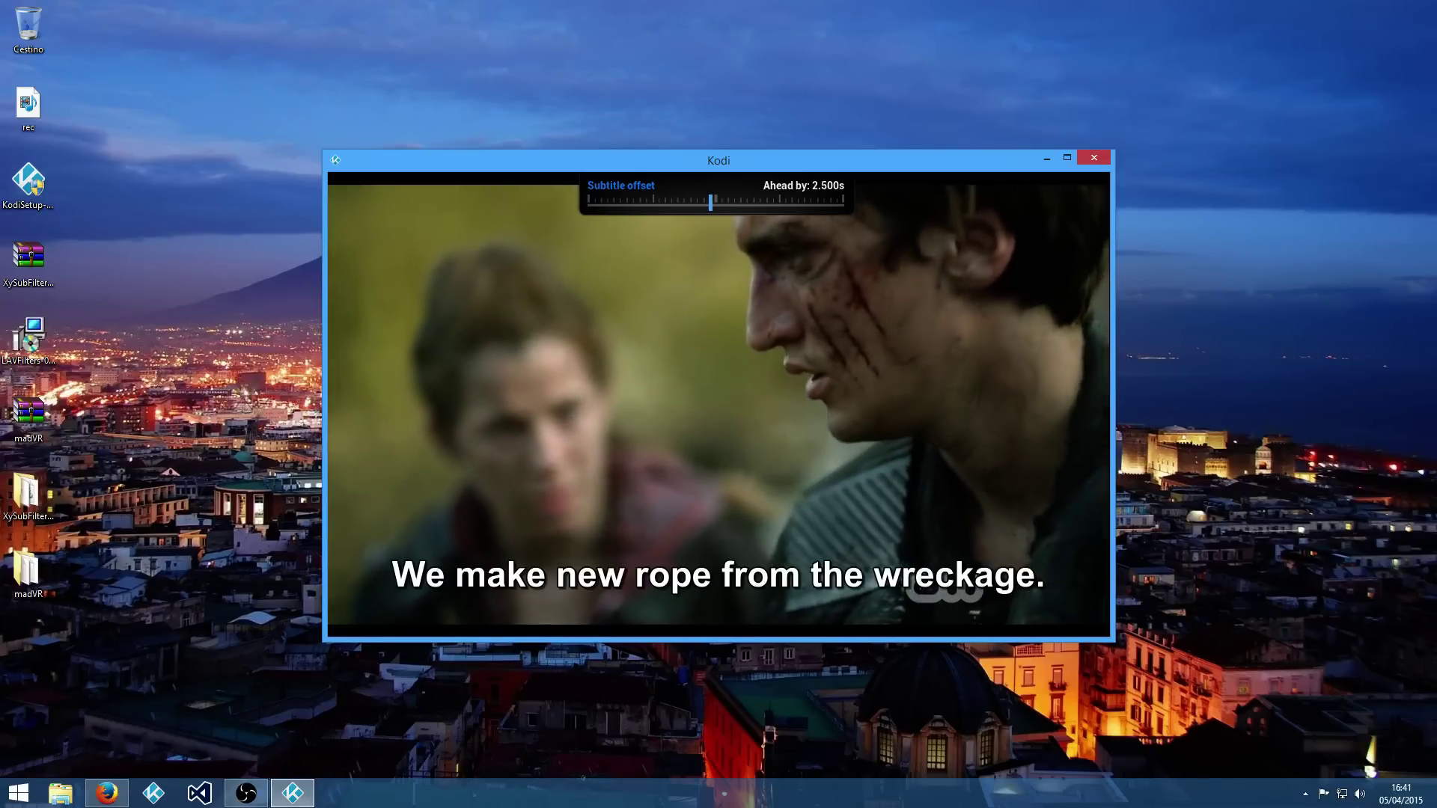
pyautogui.press('Left')
pyautogui.press('Left')
pyautogui.press('Left')
pyautogui.press('Left')
pyautogui.press('Left')
pyautogui.press('Left')
pyautogui.press('Left')
pyautogui.press('Left')
pyautogui.press('Left')
pyautogui.press('Left')
pyautogui.press('Left')
pyautogui.press('Left')
pyautogui.press('Left')
pyautogui.press('Left')
pyautogui.press('Left')
pyautogui.press('Left')
pyautogui.press('Left')
pyautogui.press('Left')
pyautogui.press('Left')
pyautogui.press('Left')
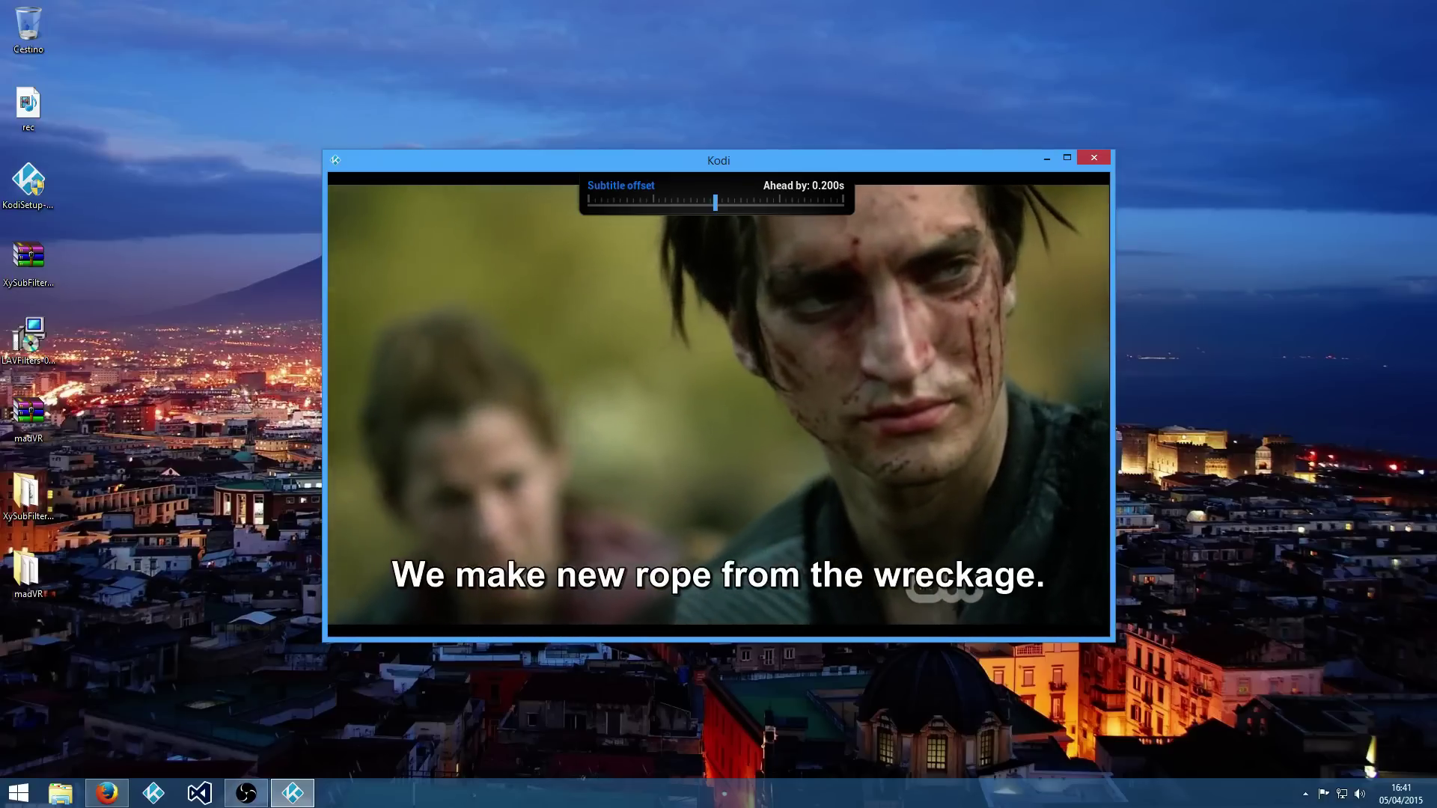
pyautogui.press('Left')
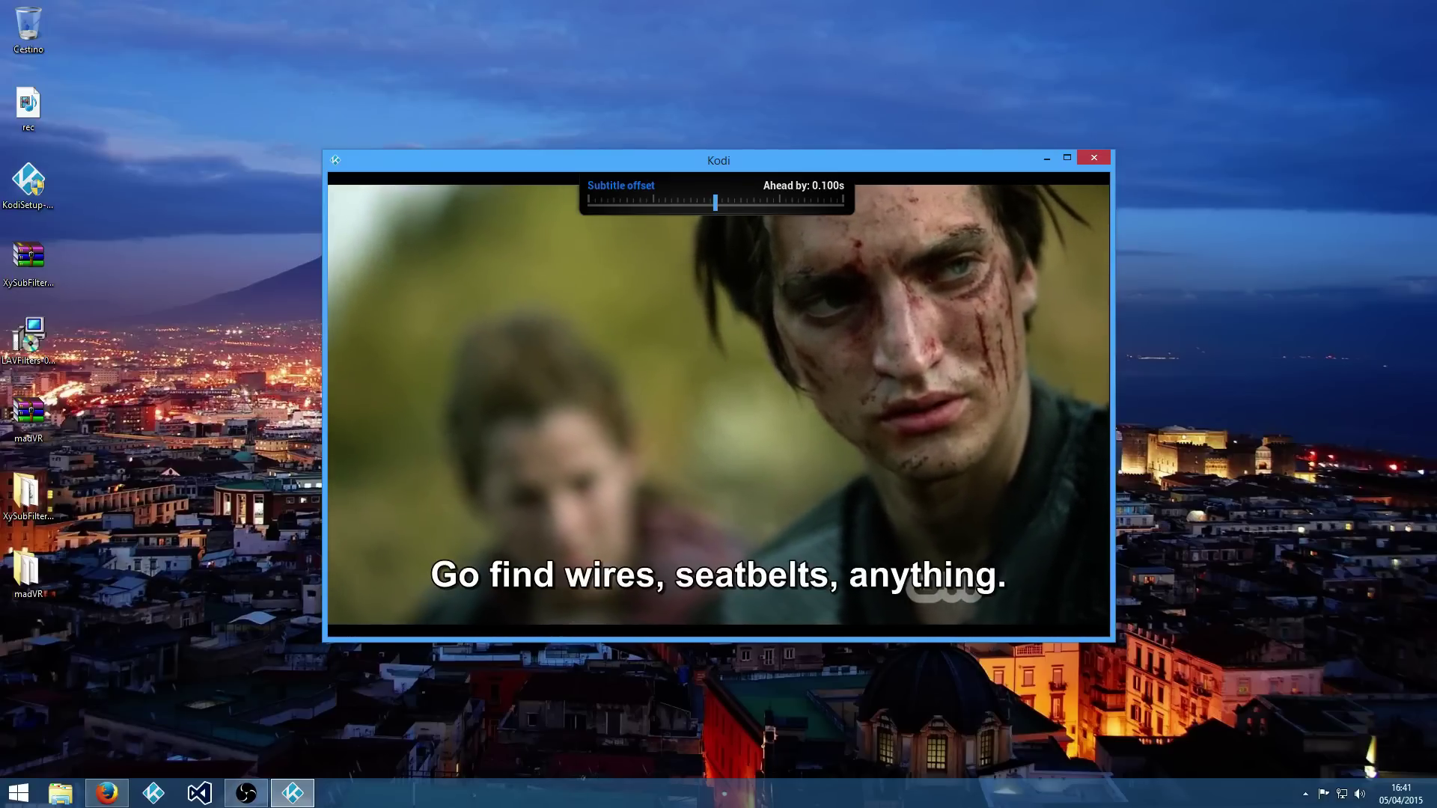
pyautogui.press('Left')
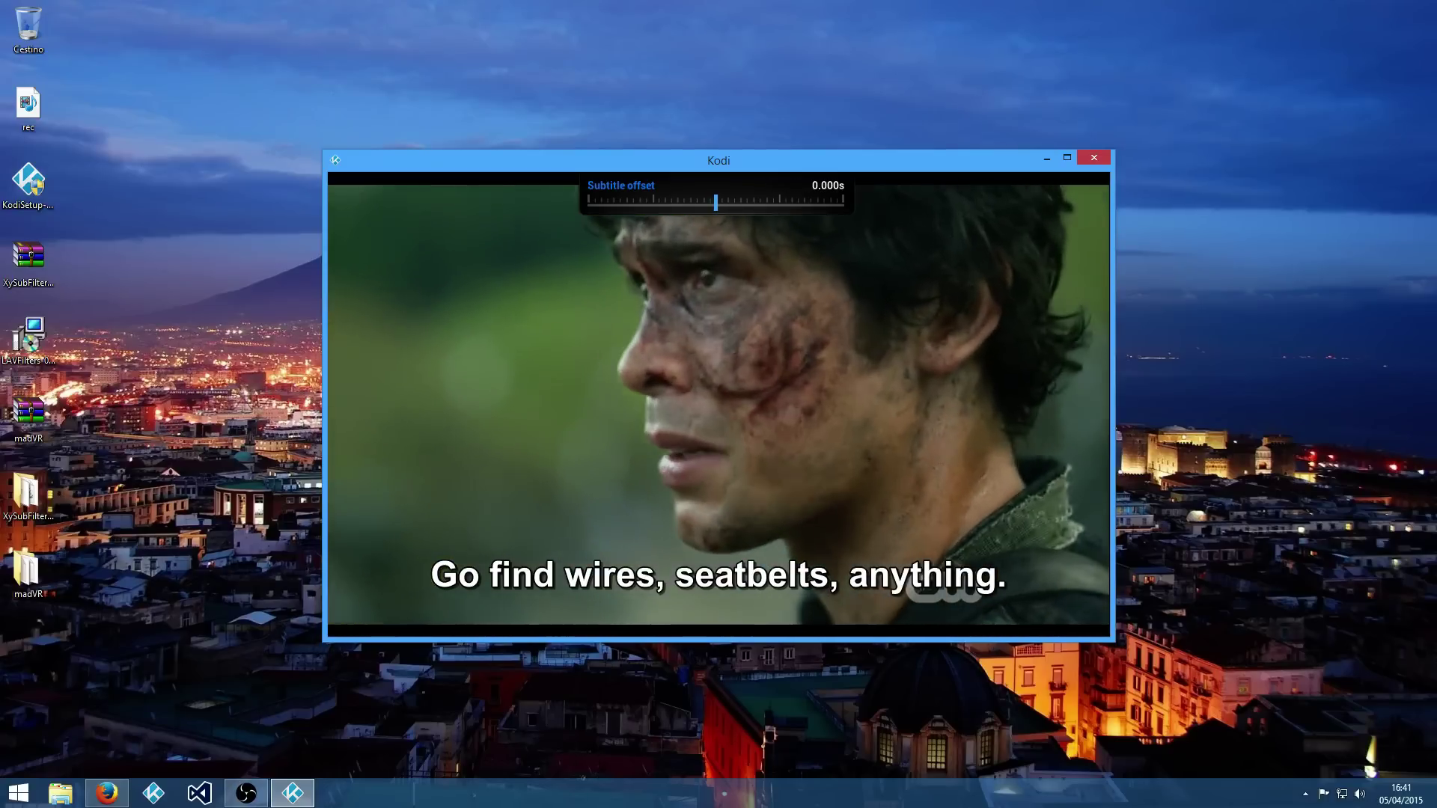
pyautogui.press('Escape')
pyautogui.press('Escape')
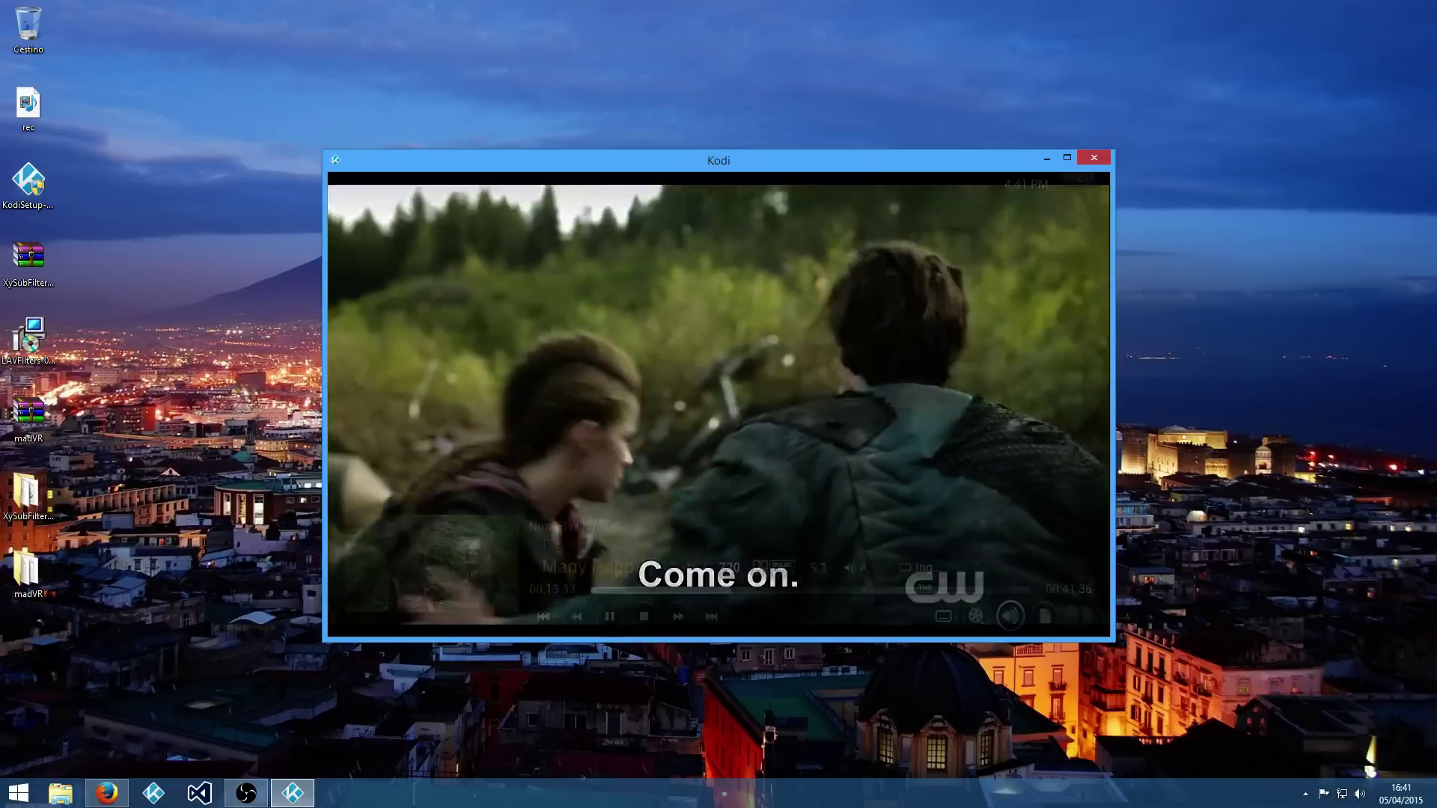
pyautogui.press('Escape')
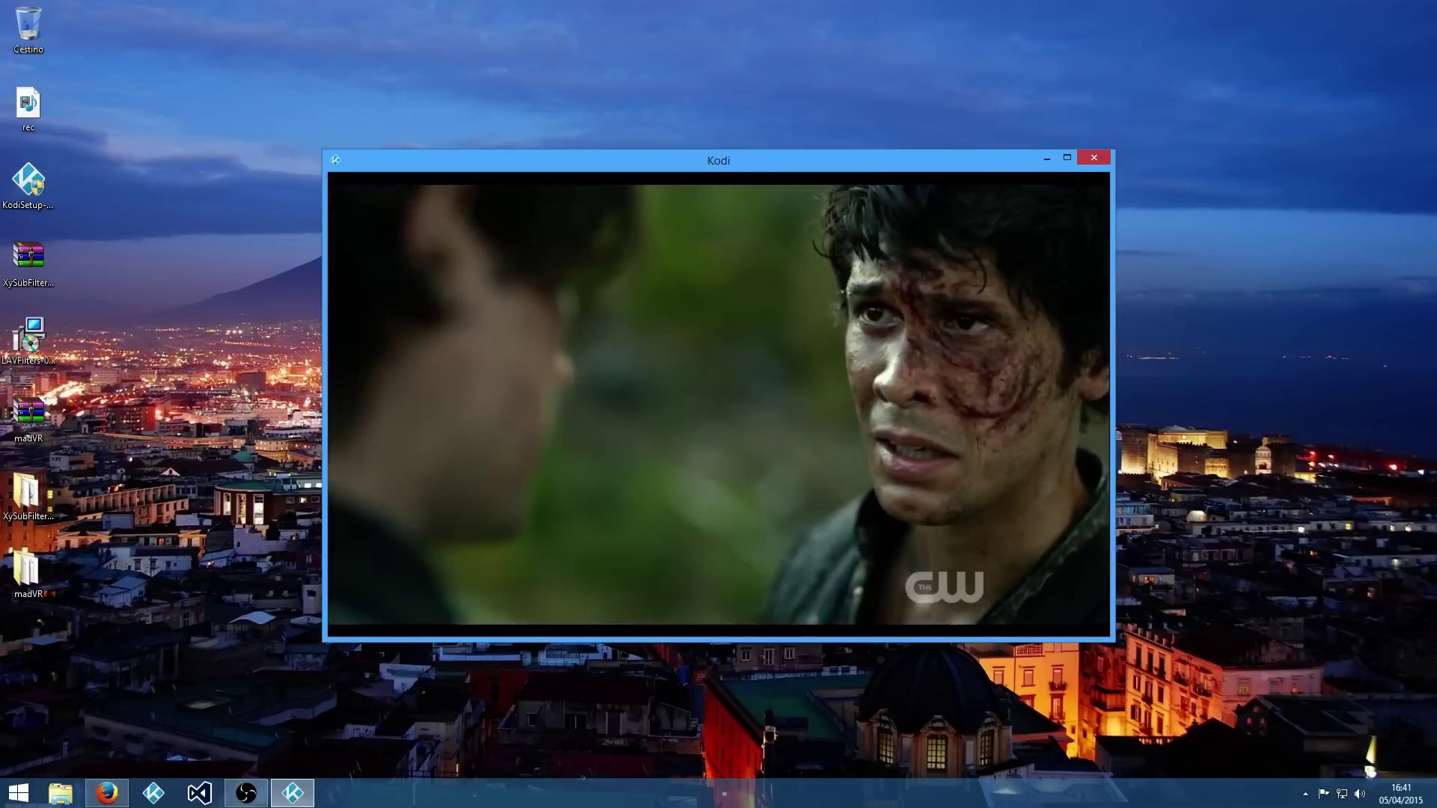
# - Switch the episode's subtitle track to spa [External]
pyautogui.press('l')
pyautogui.press('Down')
pyautogui.press('Down')
pyautogui.press('Down')
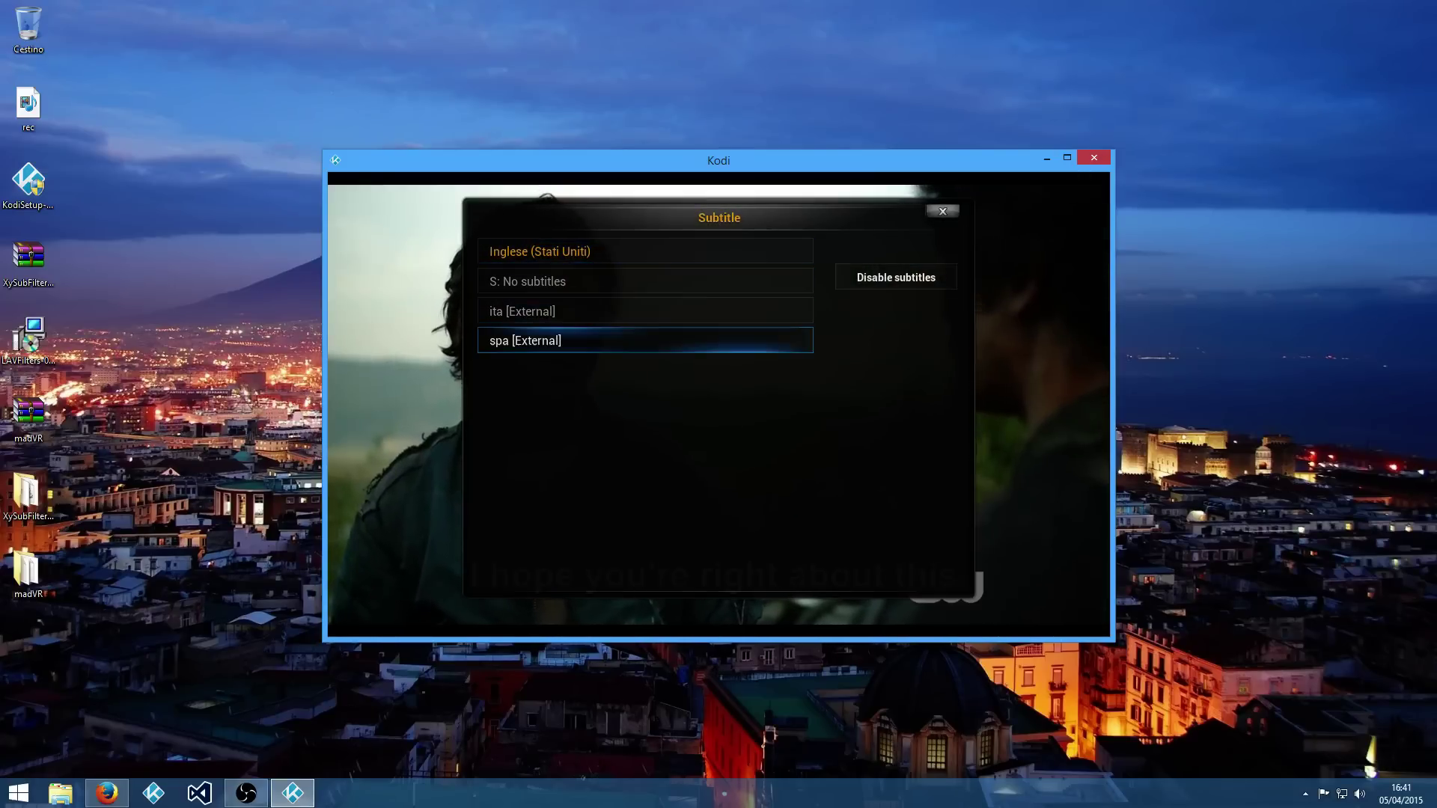
pyautogui.press('Return')
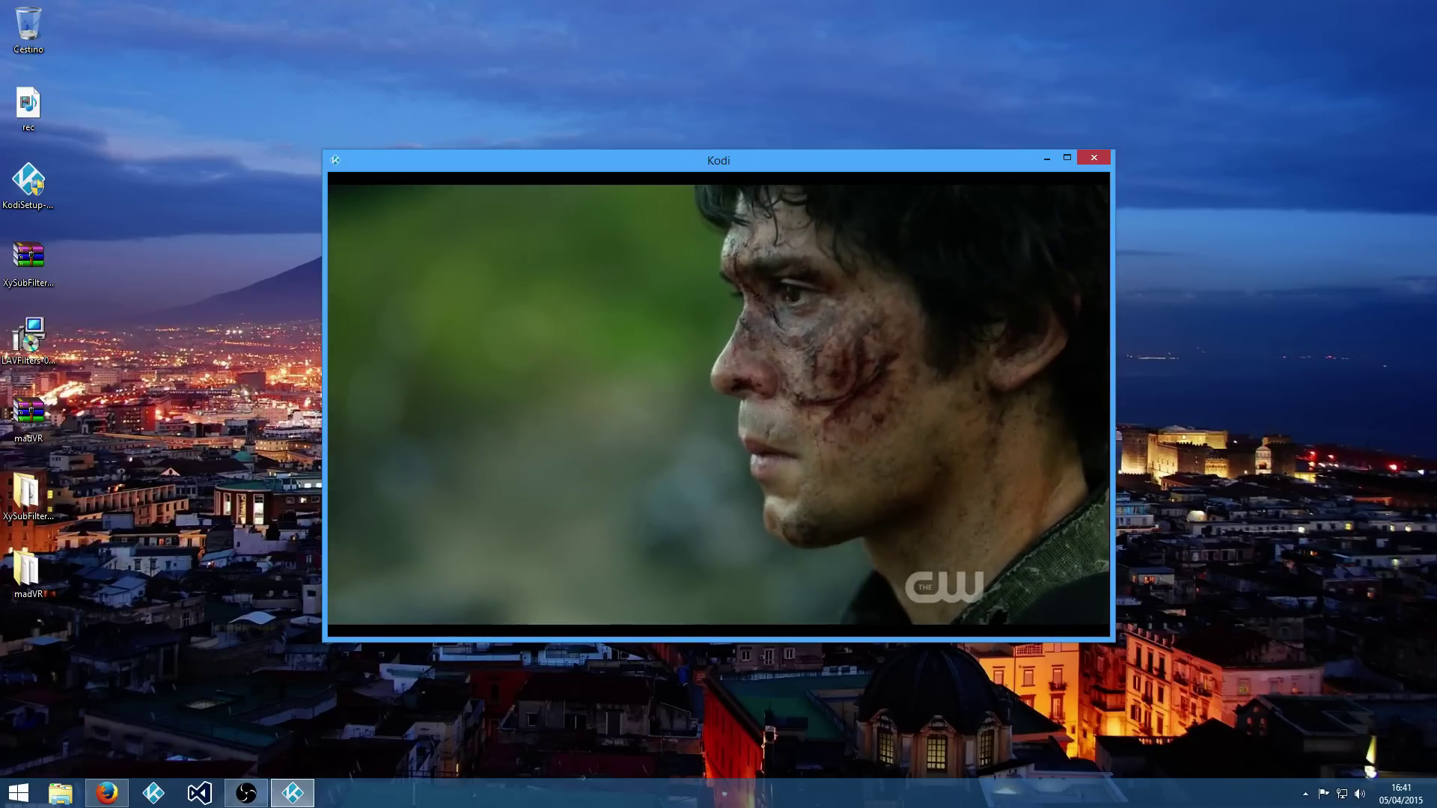
# - Switch the episode's subtitle track to S: No subtitles
pyautogui.press('l')
pyautogui.press('Up')
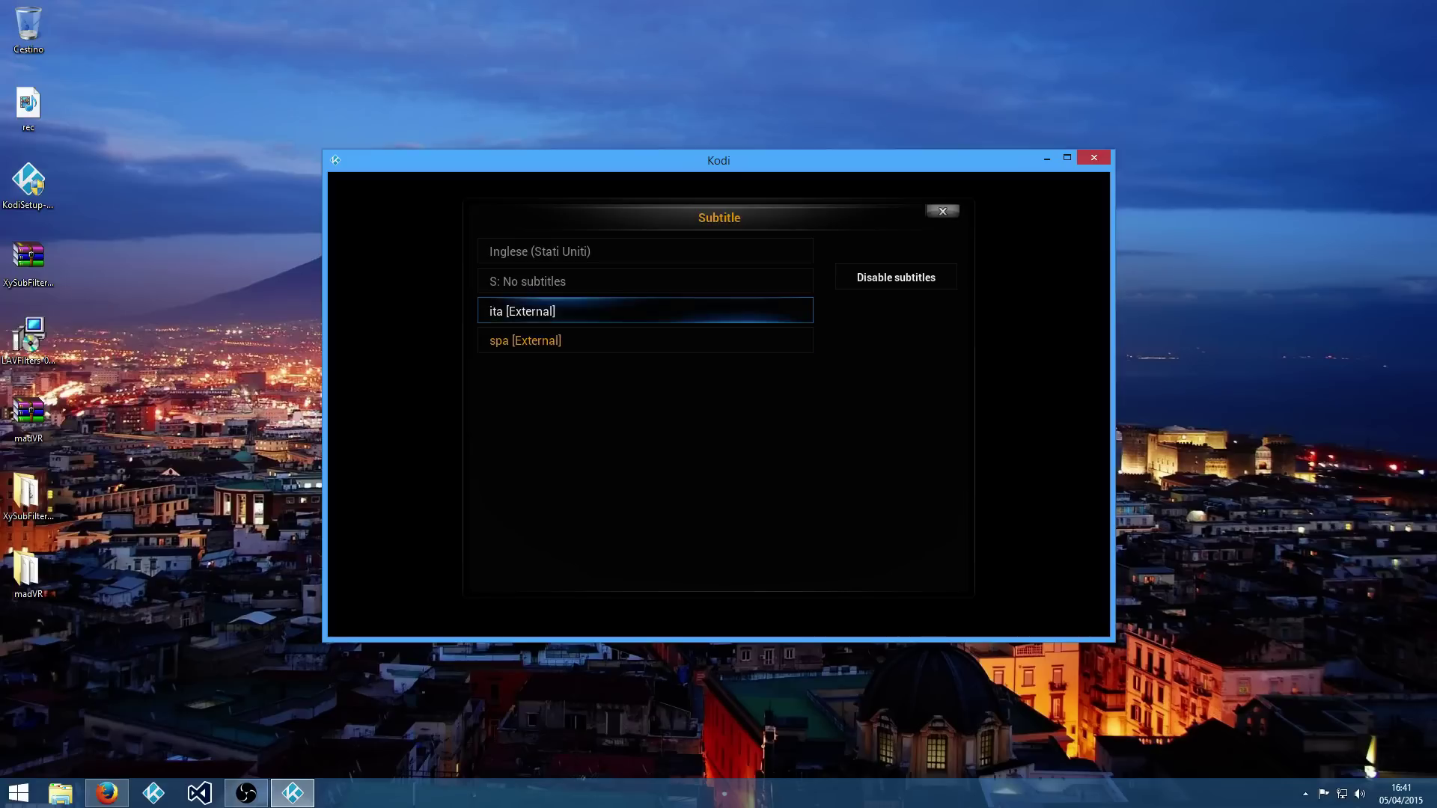
pyautogui.press('Up')
pyautogui.press('Return')
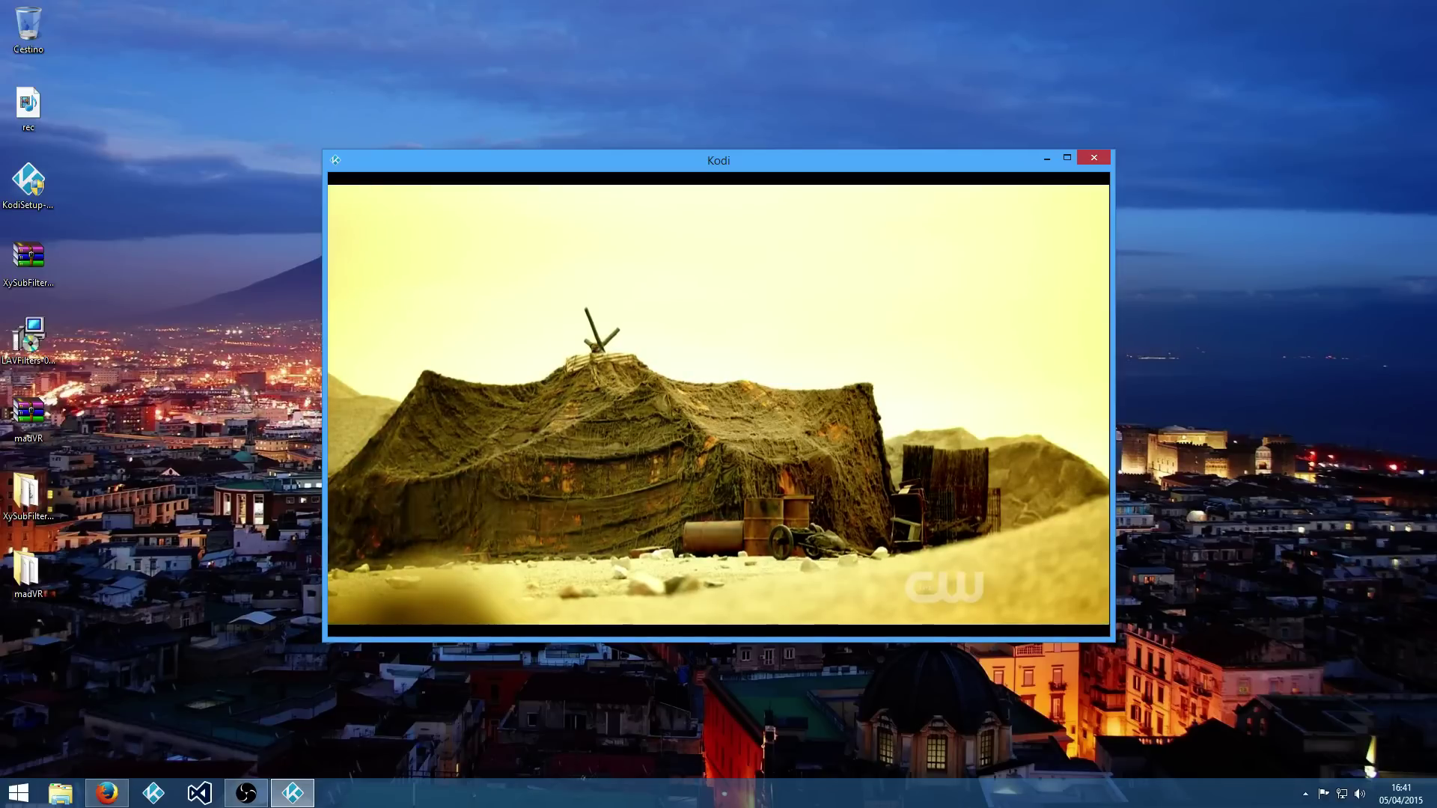
# - Set the audio offset in the audio settings to a delay of 0.500 s
pyautogui.press('Return')
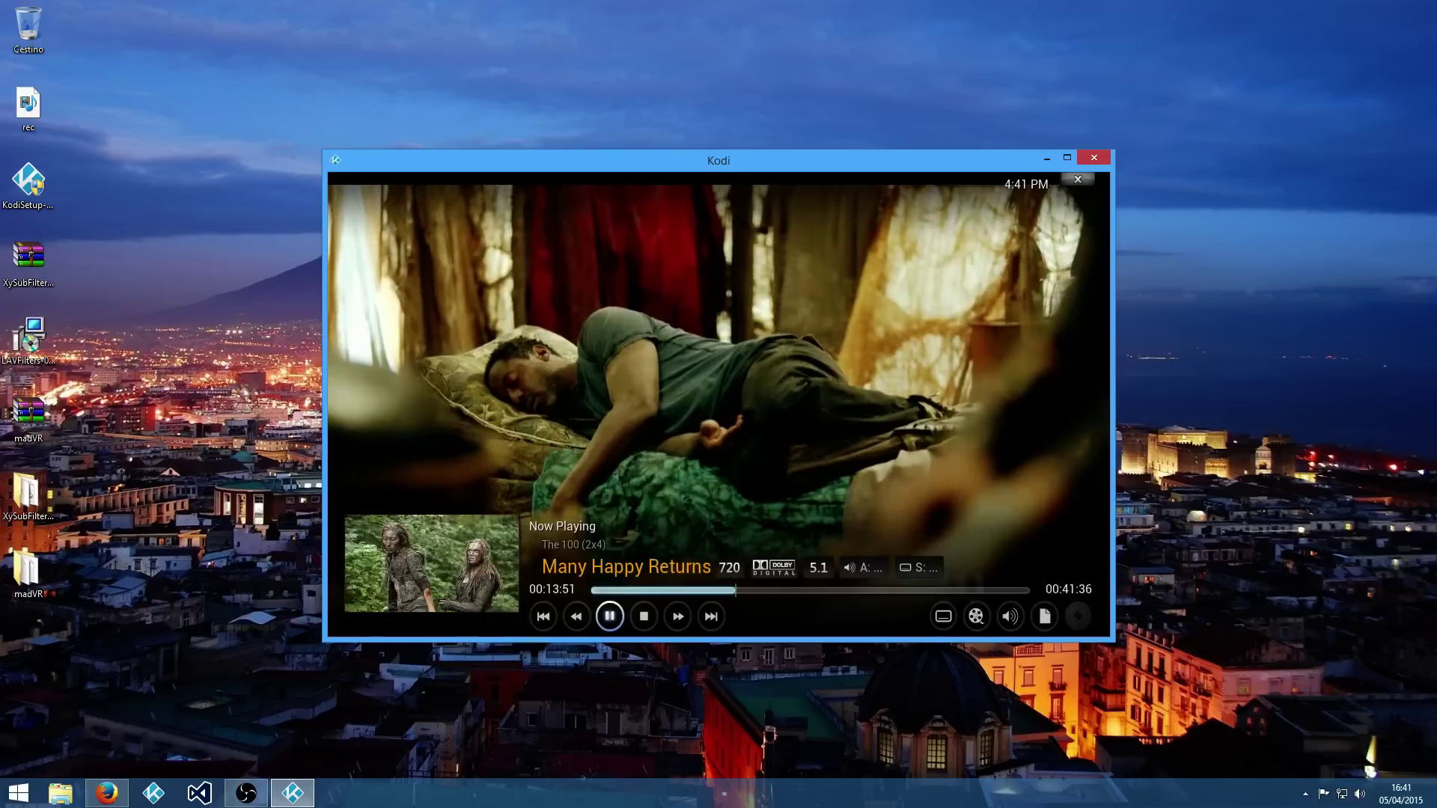
pyautogui.press('Right')
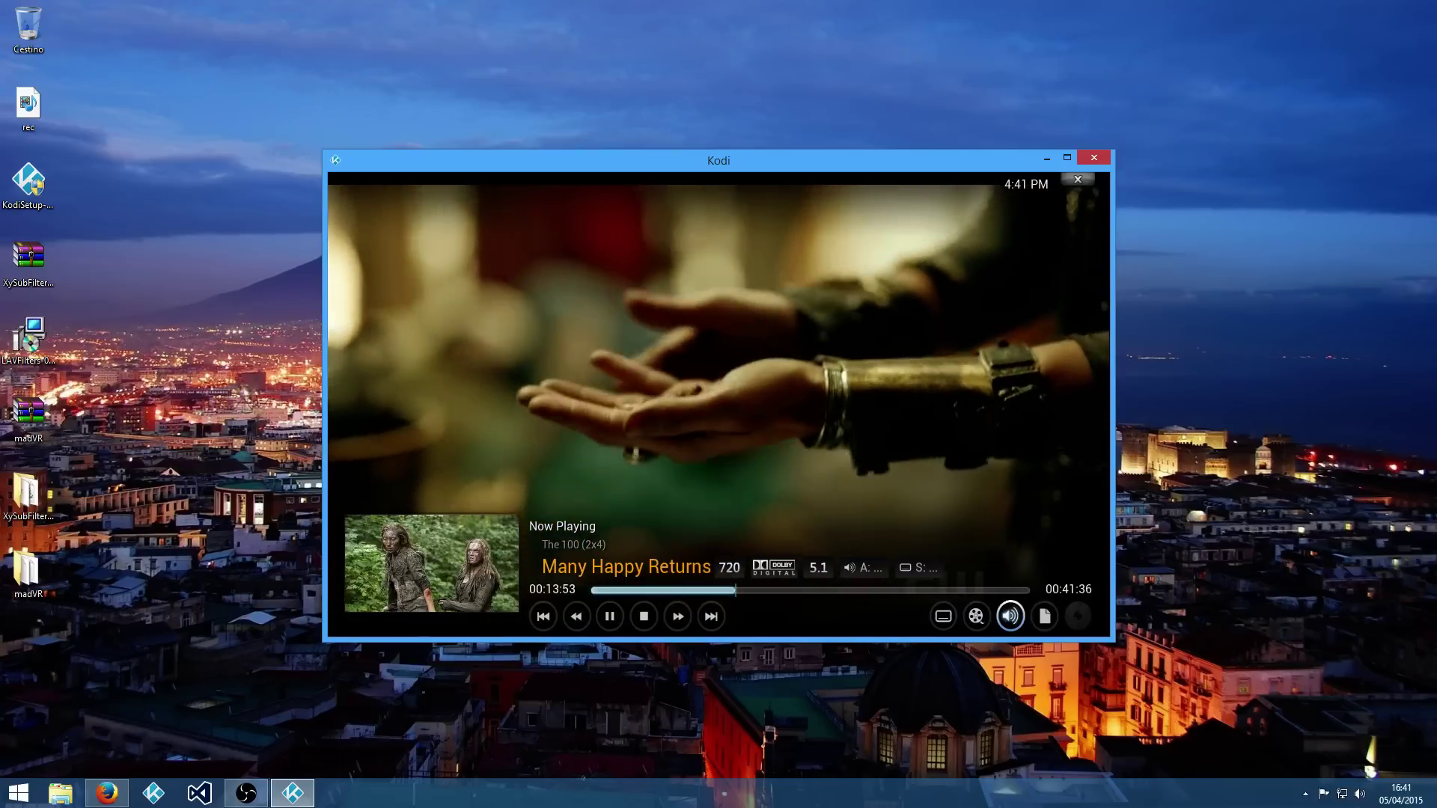
pyautogui.press('Right')
pyautogui.press('Return')
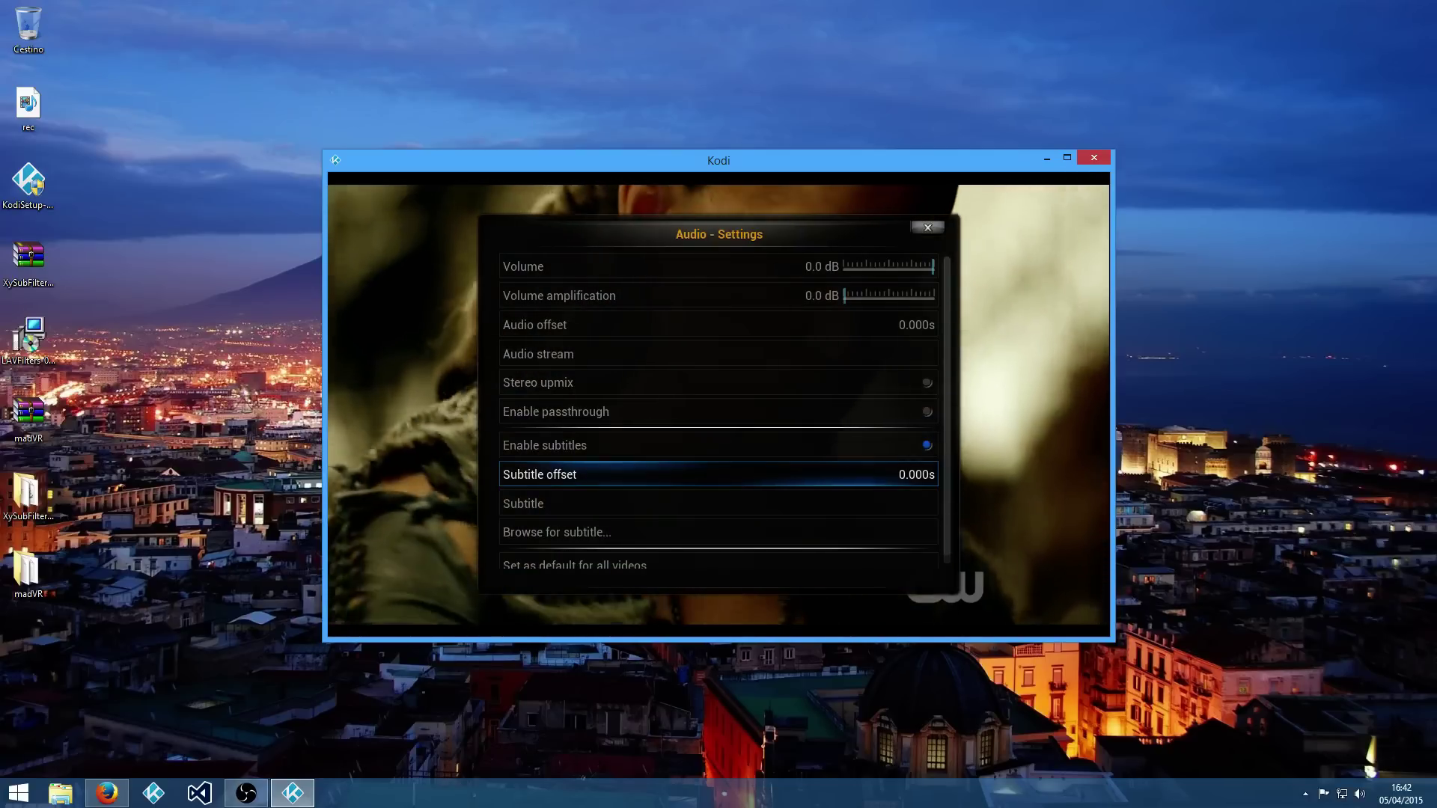
pyautogui.press('Up')
pyautogui.press('Up')
pyautogui.press('Up')
pyautogui.press('Up')
pyautogui.press('Up')
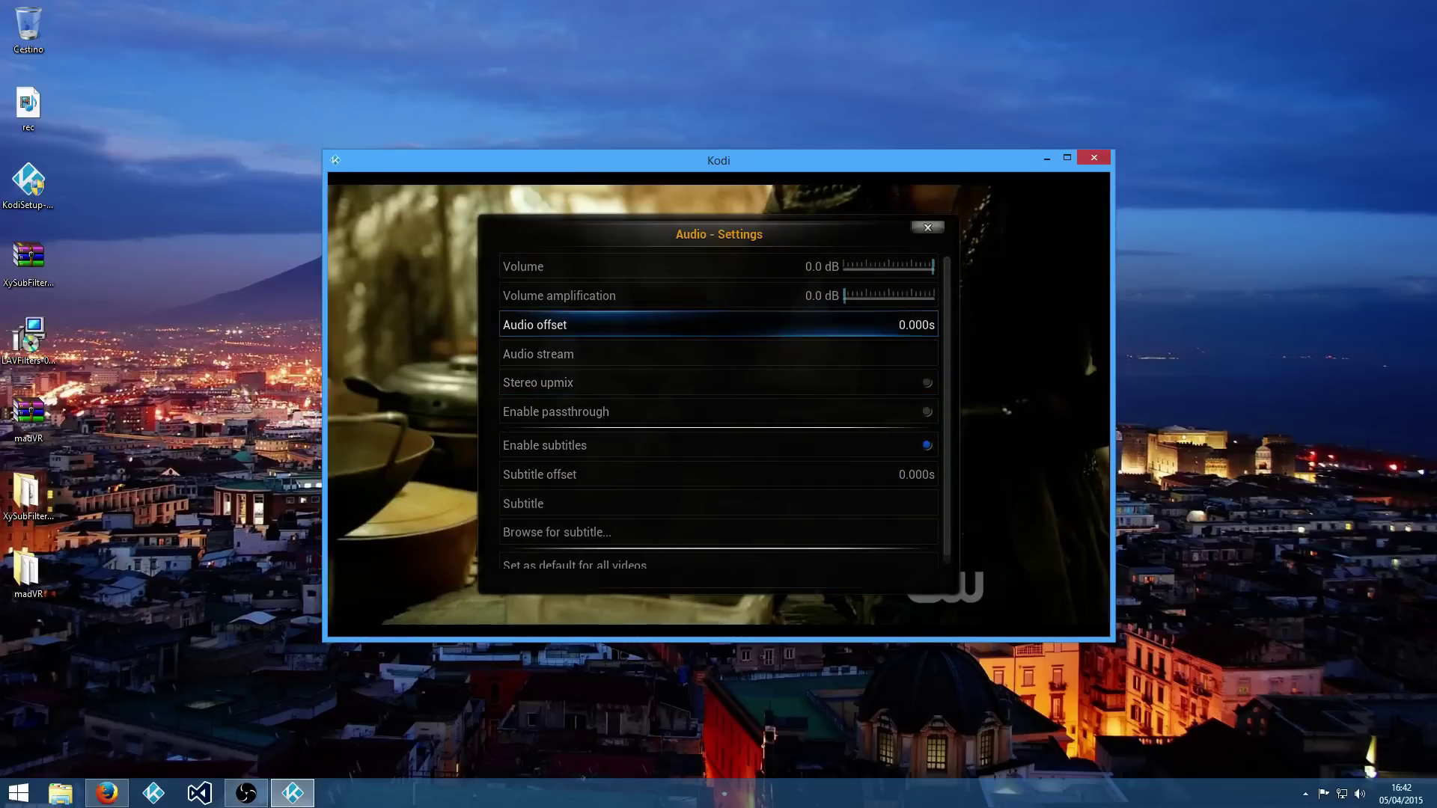
pyautogui.press('Return')
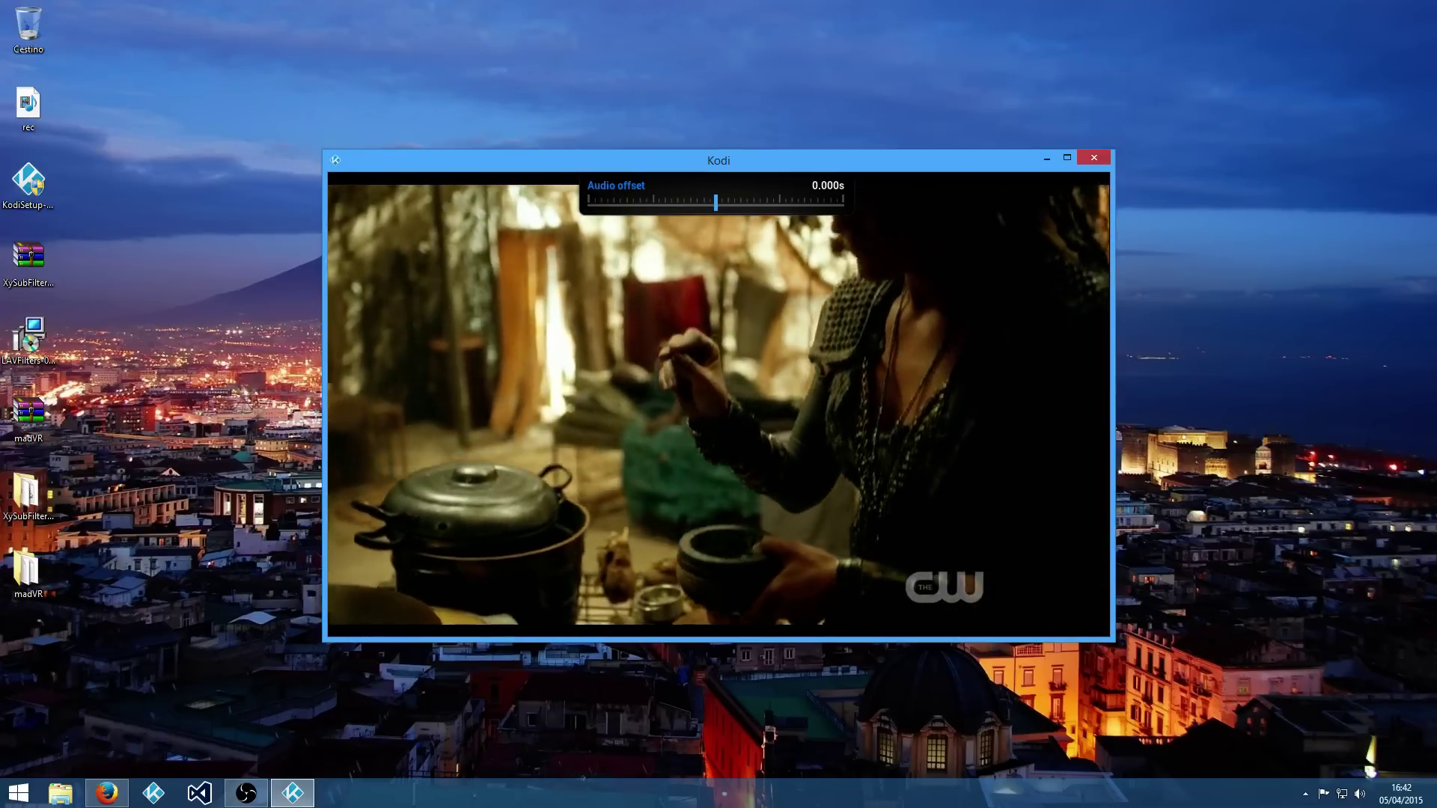
pyautogui.press('Right')
pyautogui.press('Right')
pyautogui.press('Right')
pyautogui.press('Right')
pyautogui.press('Right')
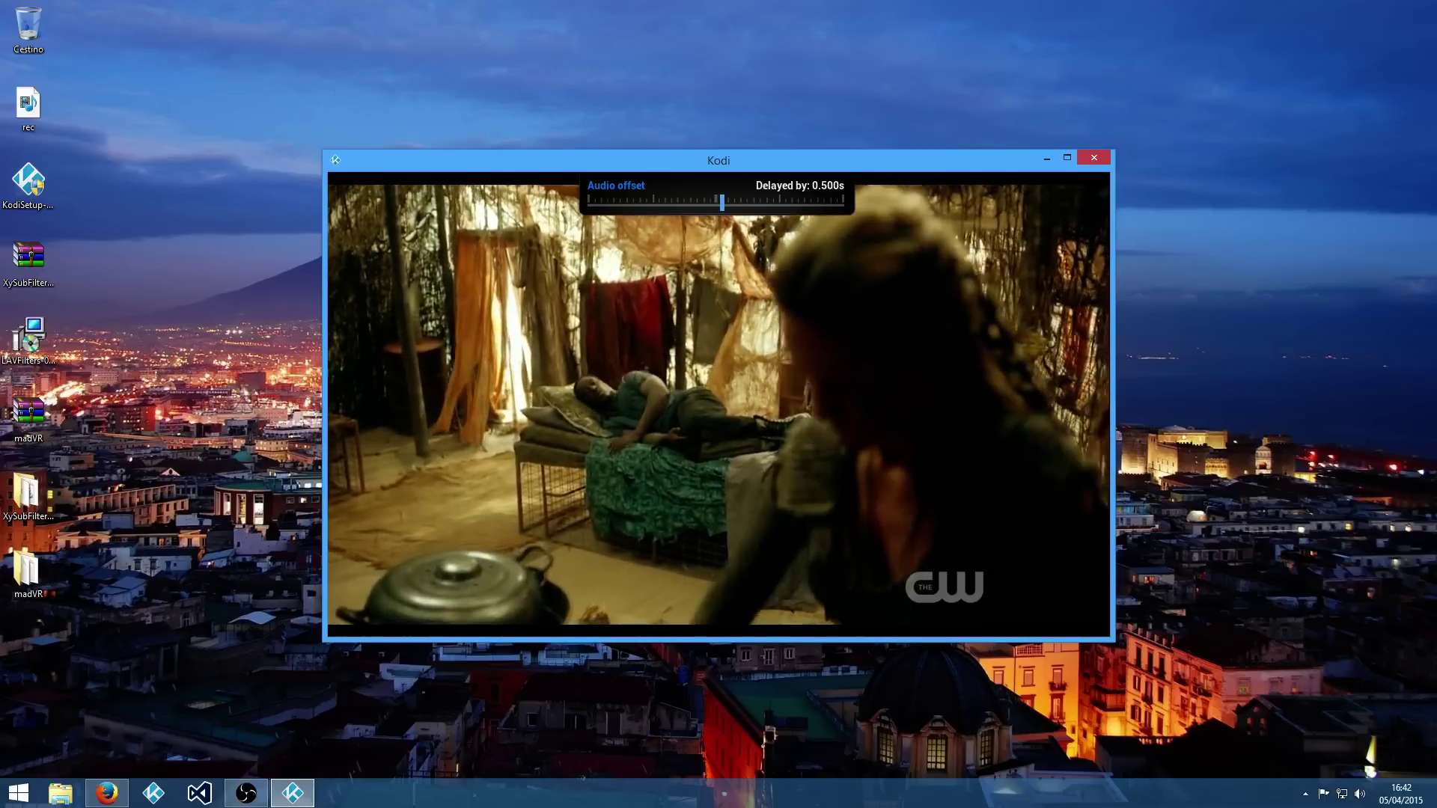
# - Return the audio offset to 0.000 s
pyautogui.press('Right')
pyautogui.press('Right')
pyautogui.press('Right')
pyautogui.press('Right')
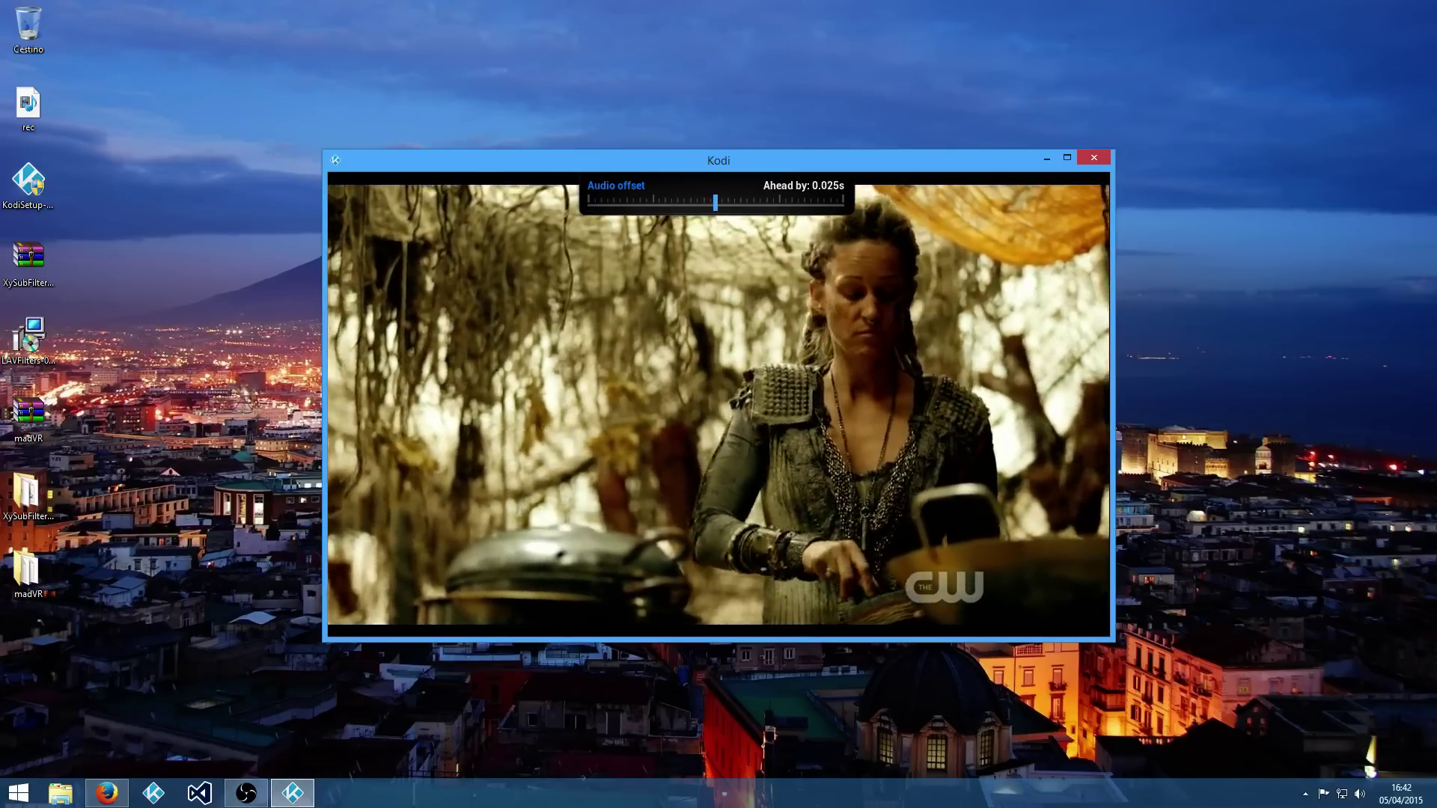
pyautogui.press('Right')
pyautogui.press('Left')
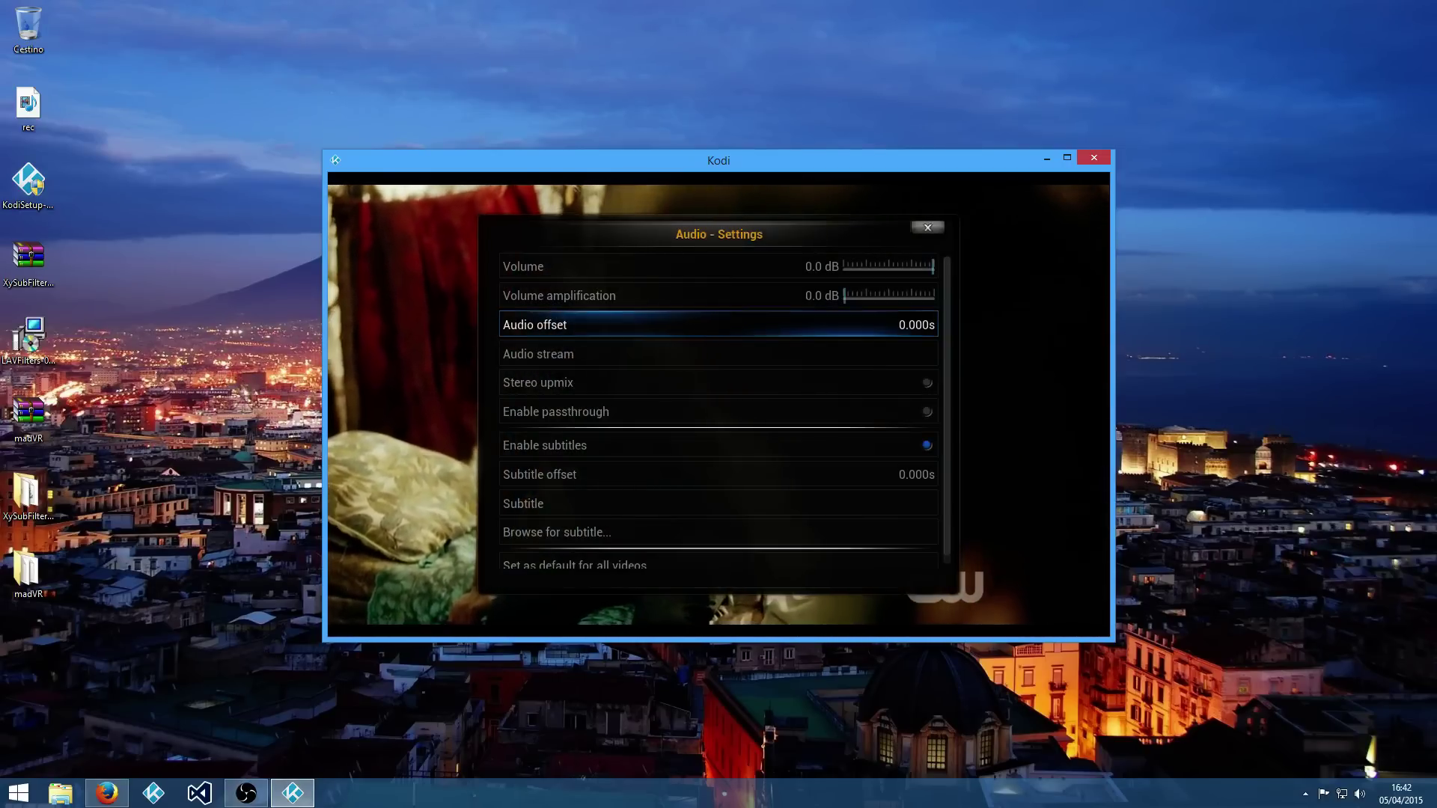
# - Close the audio settings and playback controls and stop the episode
pyautogui.press('Escape')
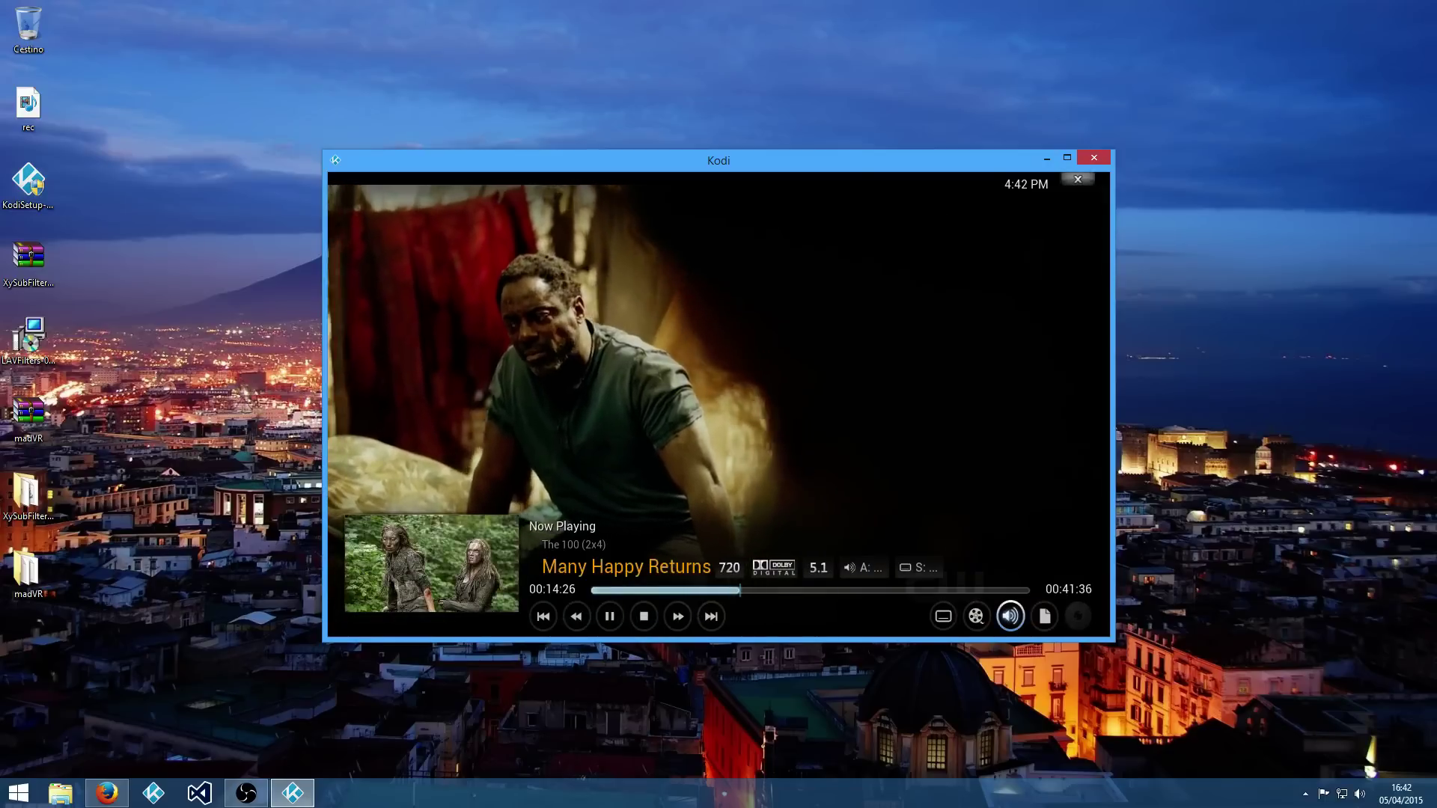
pyautogui.press('Escape')
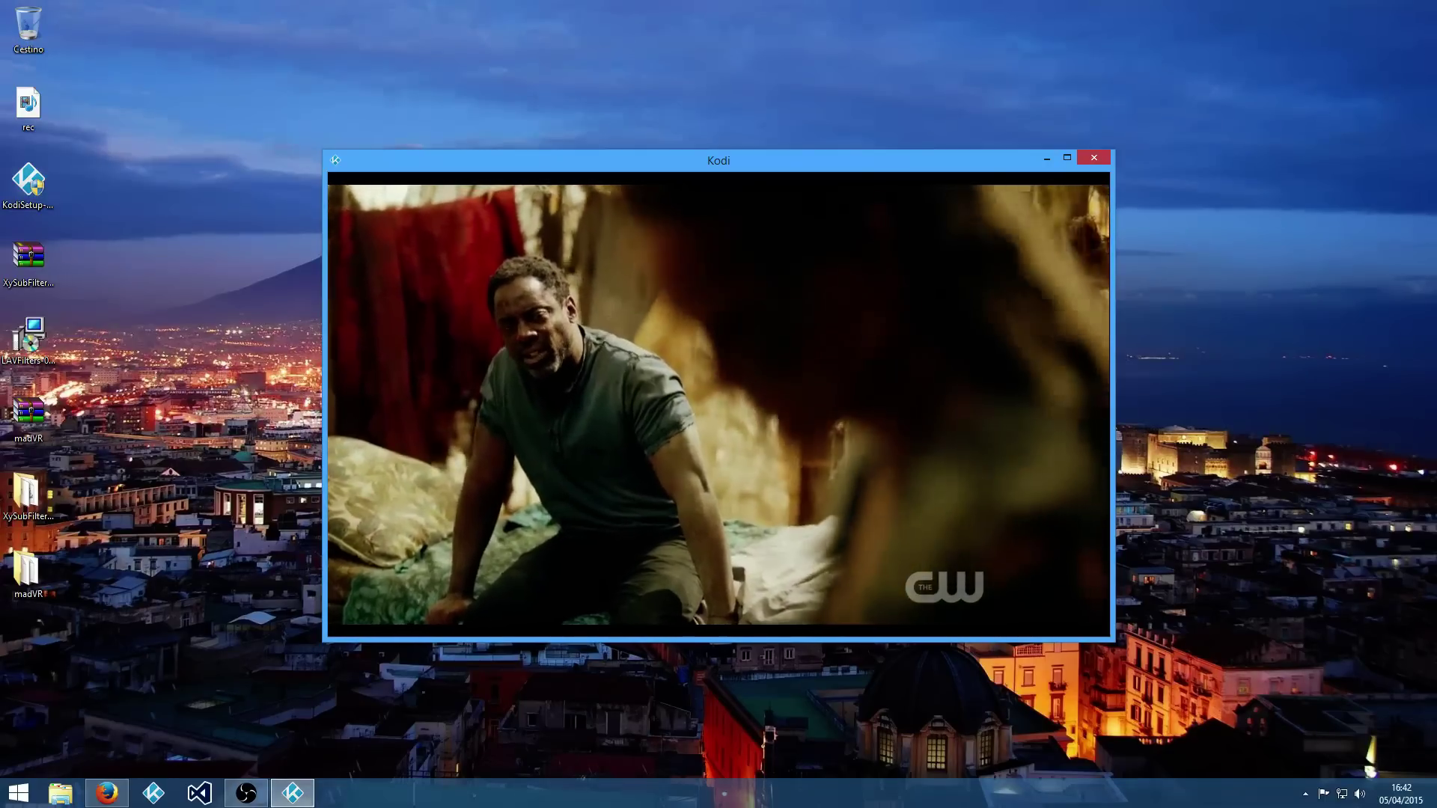
pyautogui.press('x')
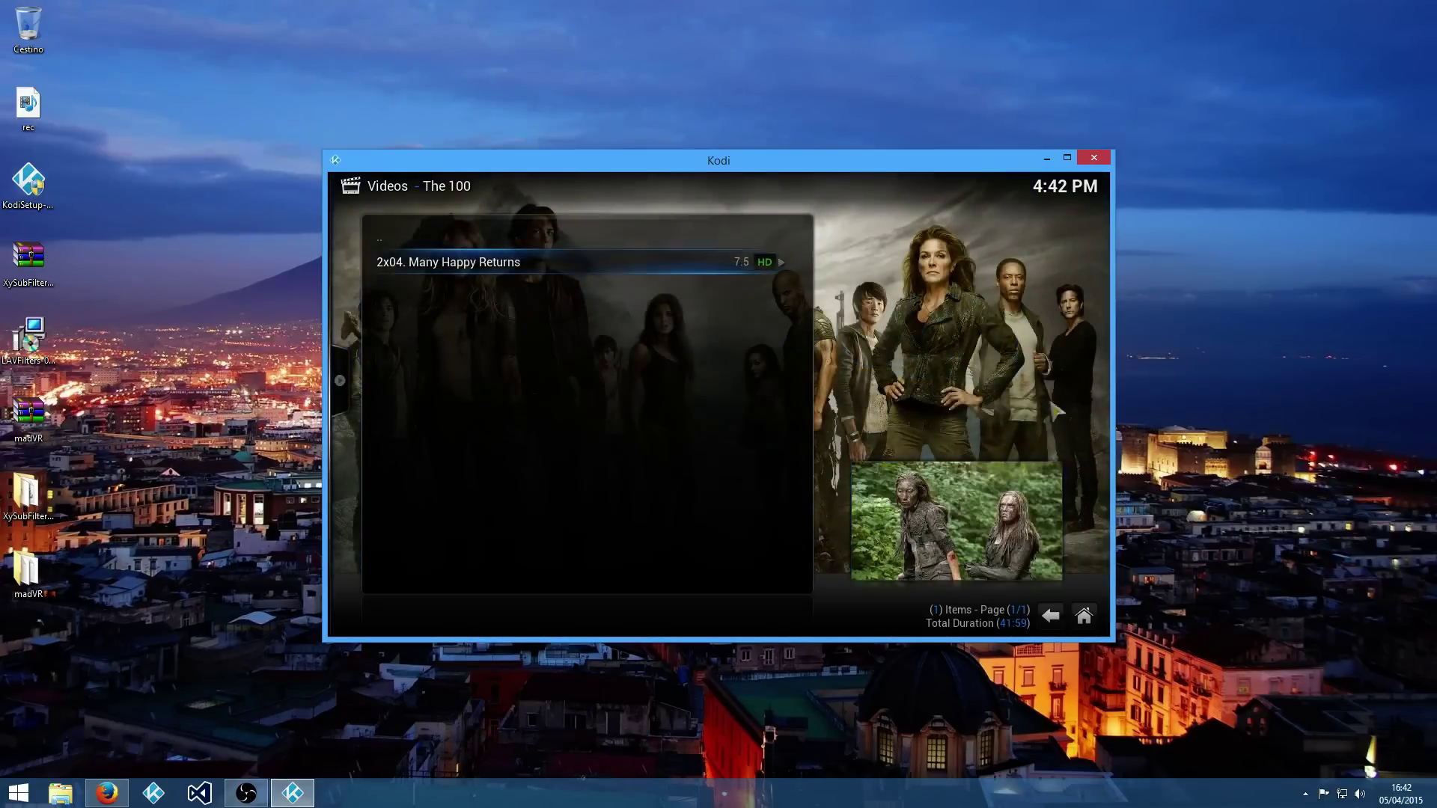